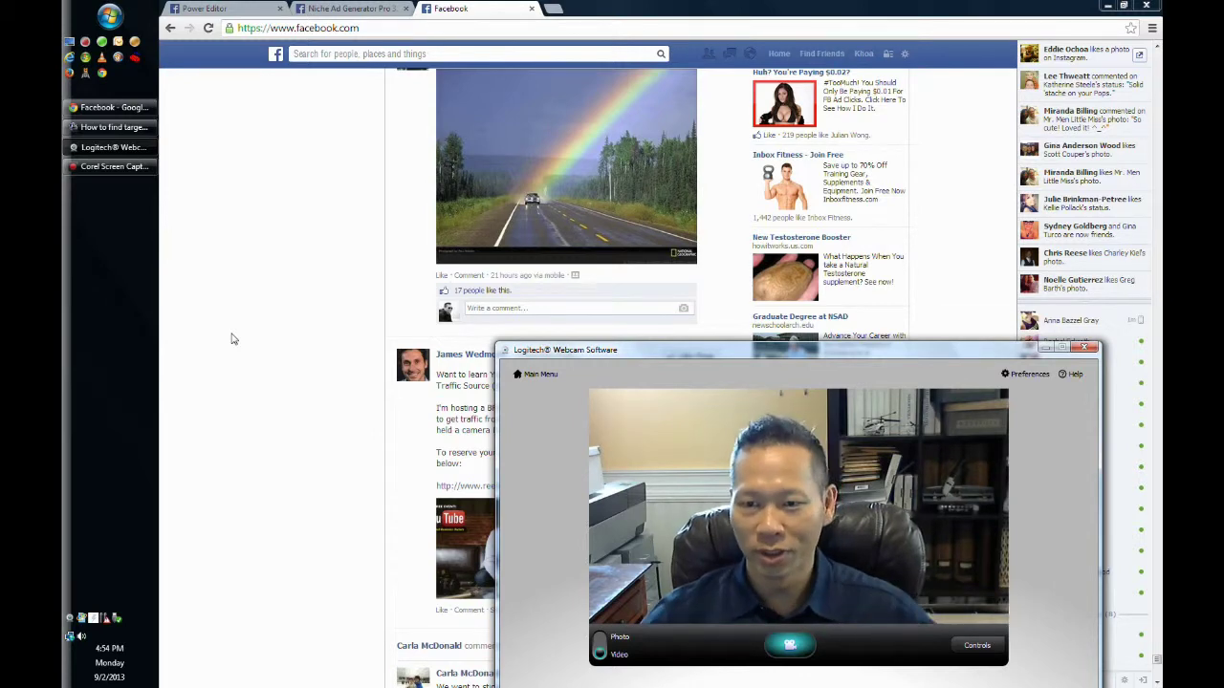
# Step: Bring the Facebook news feed to the front and view the suggested post advertising a YouTube marketing workshop
pyautogui.click(285, 361)
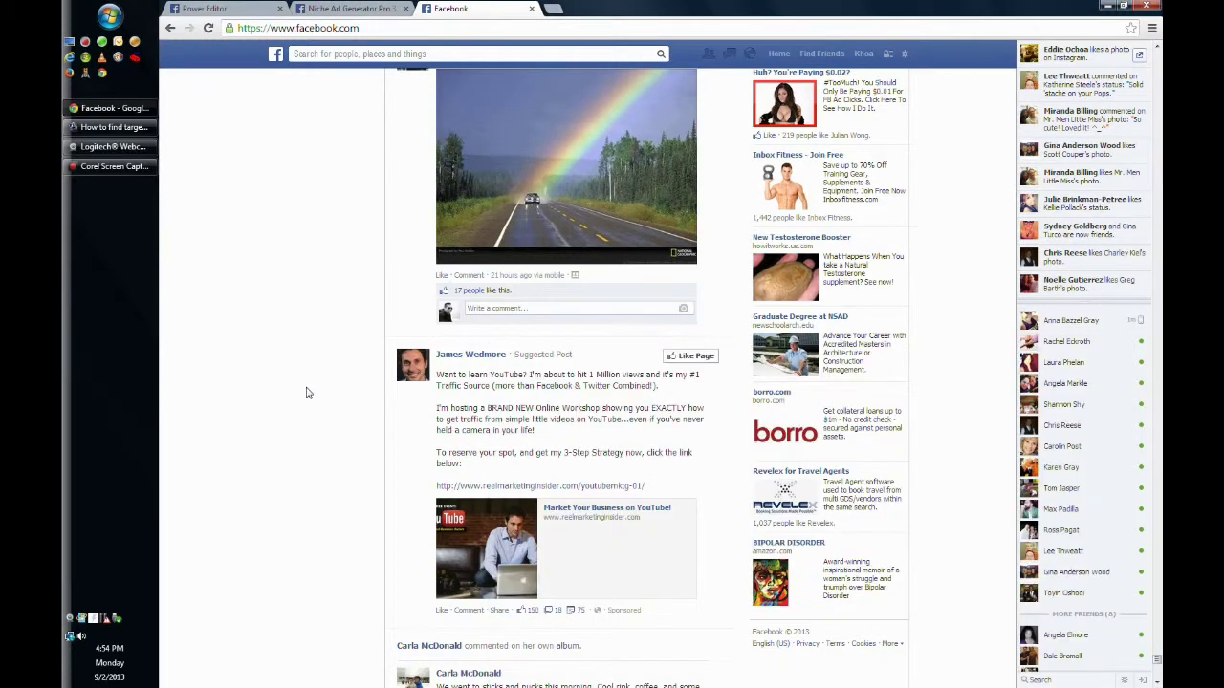
pyautogui.scroll(2, 738, 429)
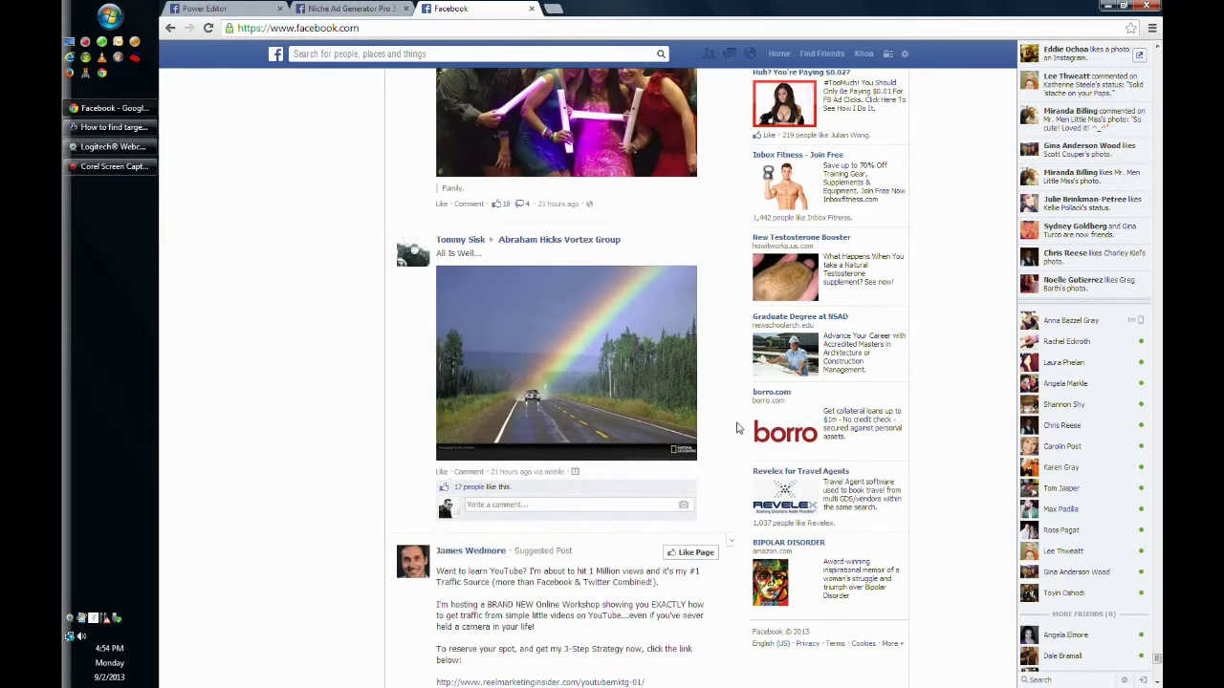
pyautogui.scroll(-1, 950, 429)
pyautogui.scroll(-1, 950, 432)
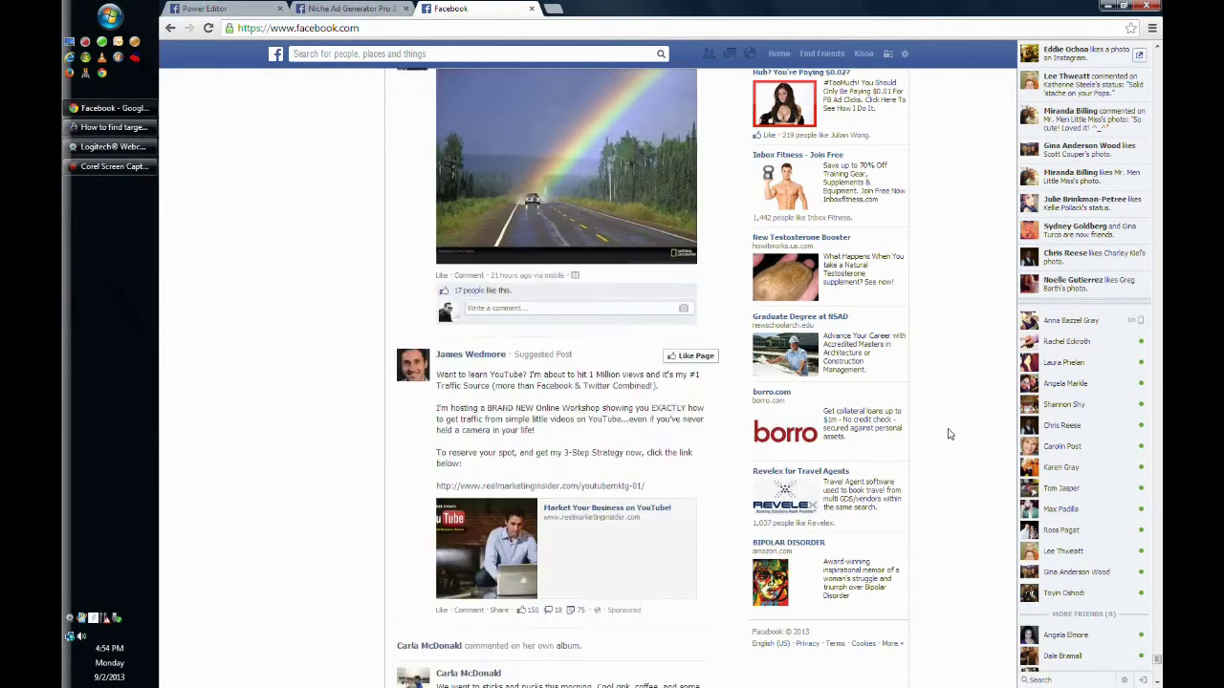
pyautogui.scroll(-2, 971, 405)
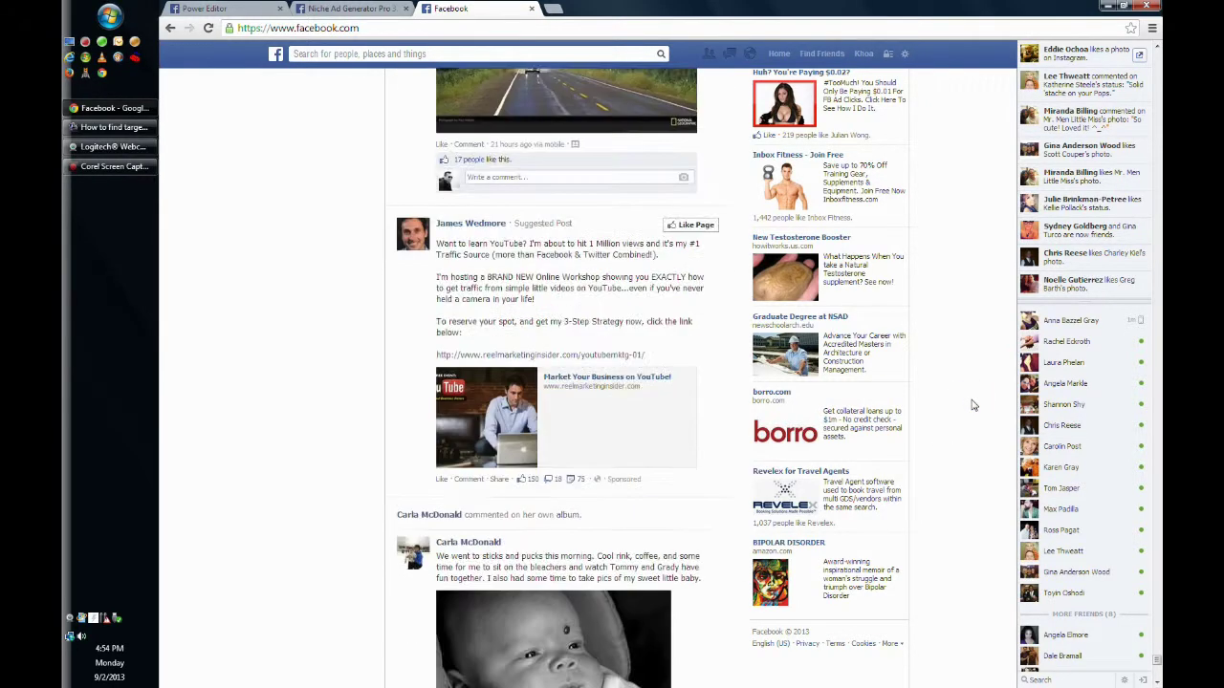
pyautogui.scroll(2, 969, 404)
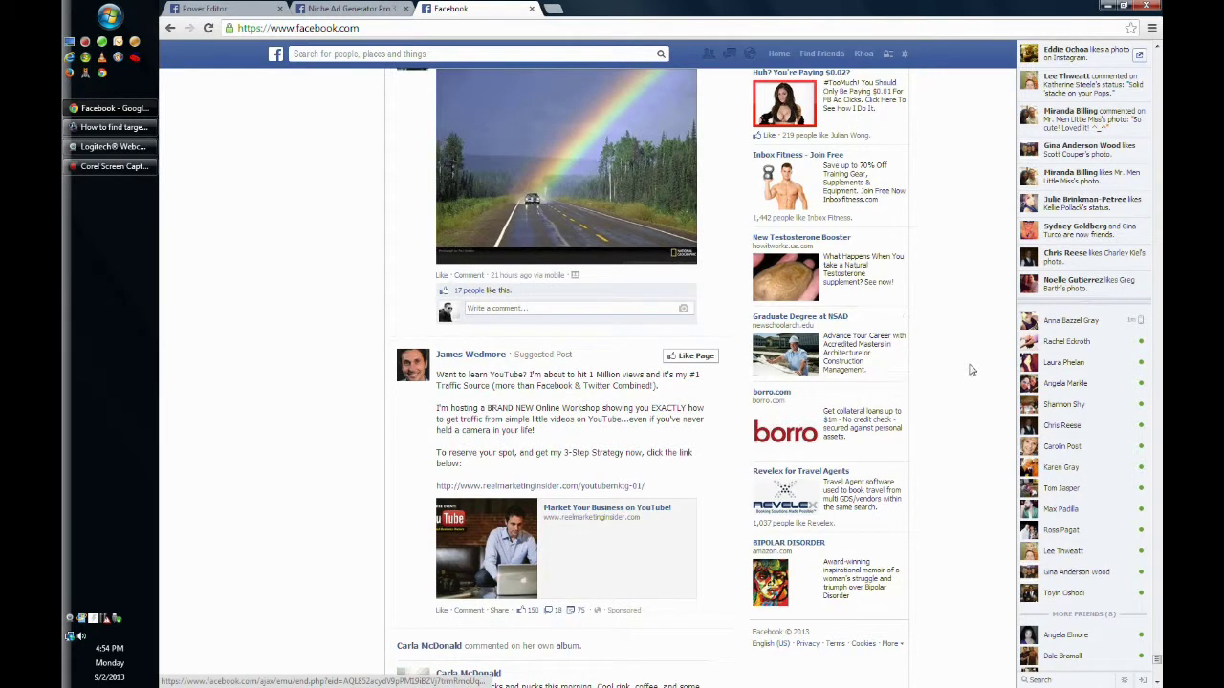
pyautogui.scroll(2, 969, 369)
pyautogui.scroll(-2, 970, 369)
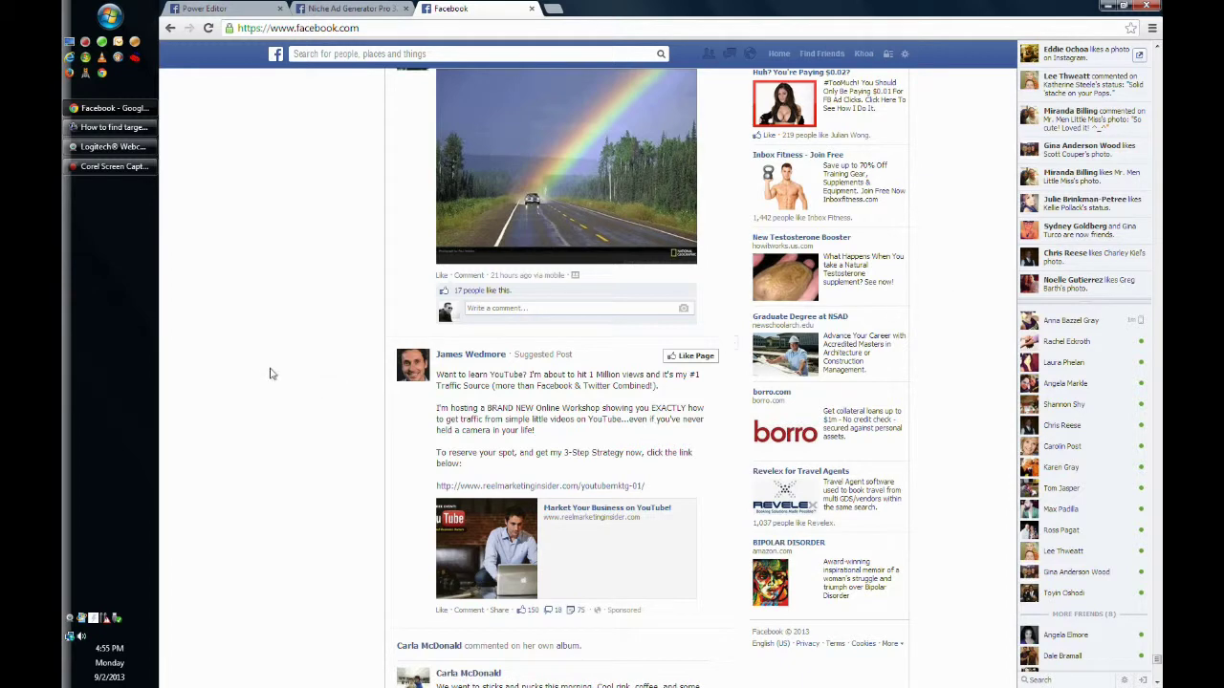
# Step: Examine the suggested YouTube workshop post's label, text, link and image within the news feed
pyautogui.scroll(-1, 270, 374)
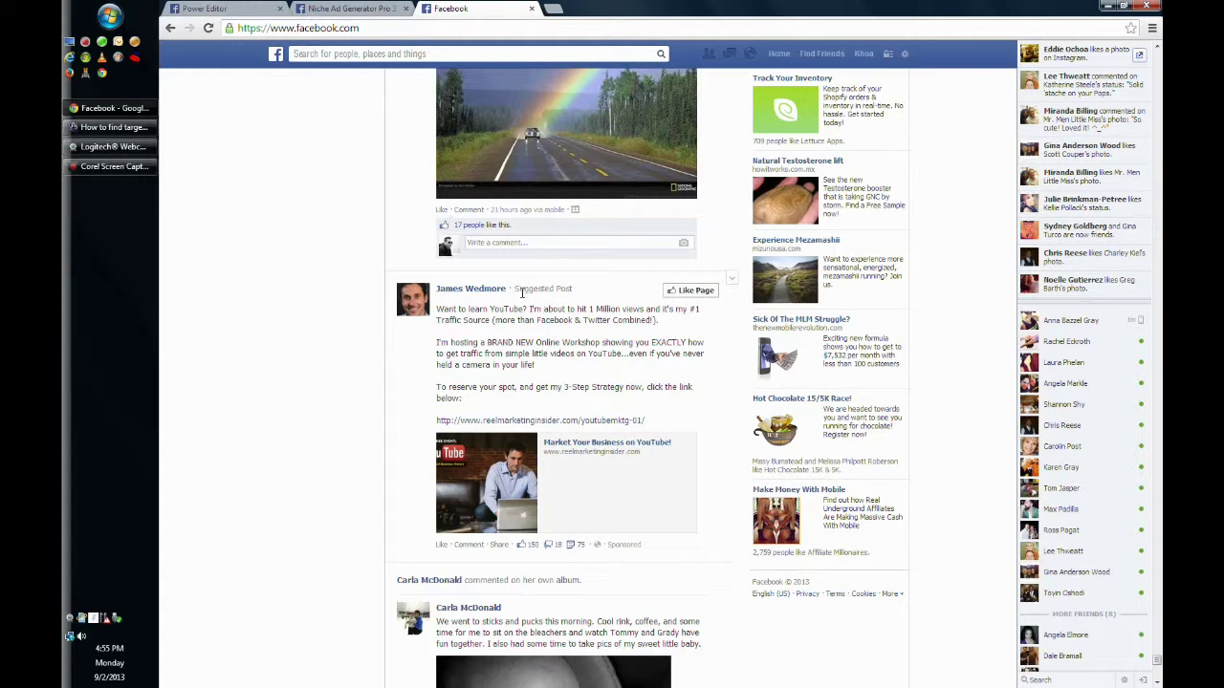
pyautogui.scroll(1, 508, 363)
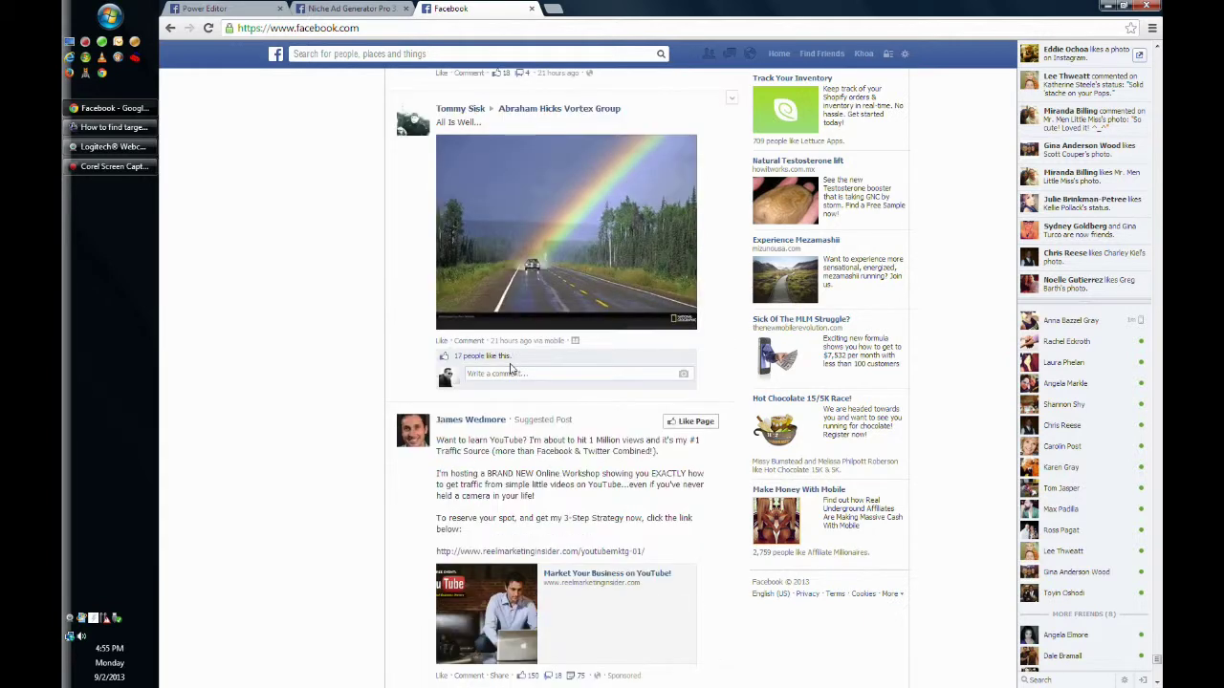
pyautogui.scroll(-1, 510, 369)
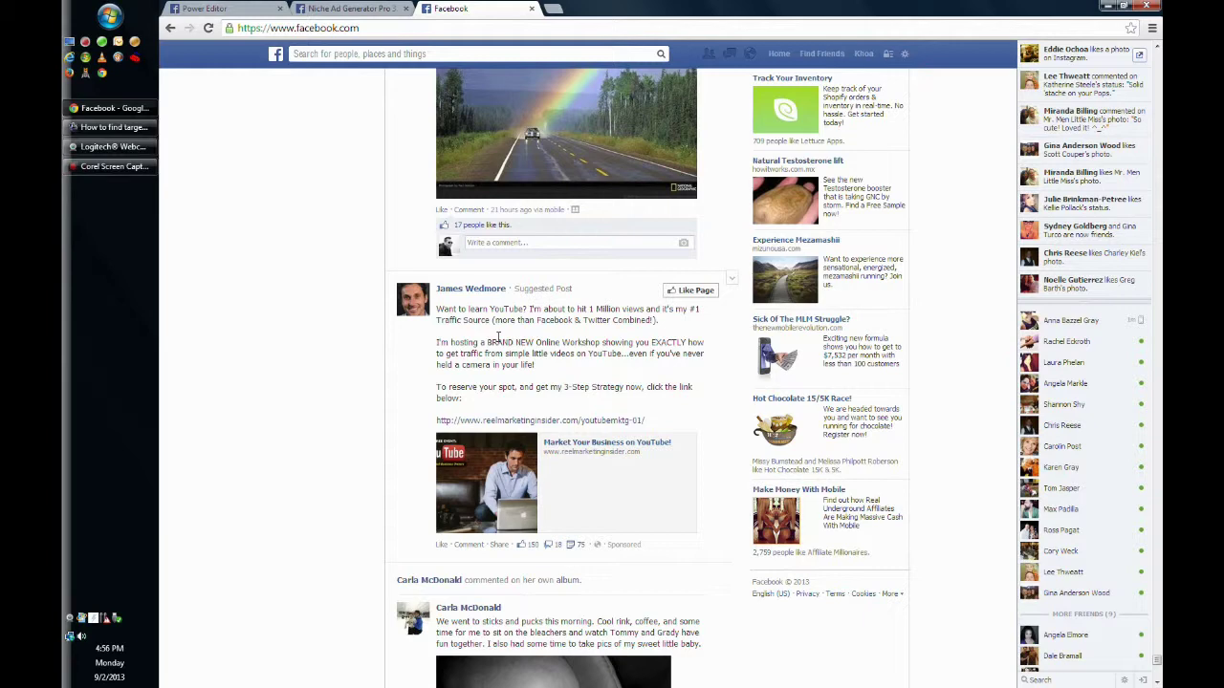
pyautogui.scroll(-1, 497, 339)
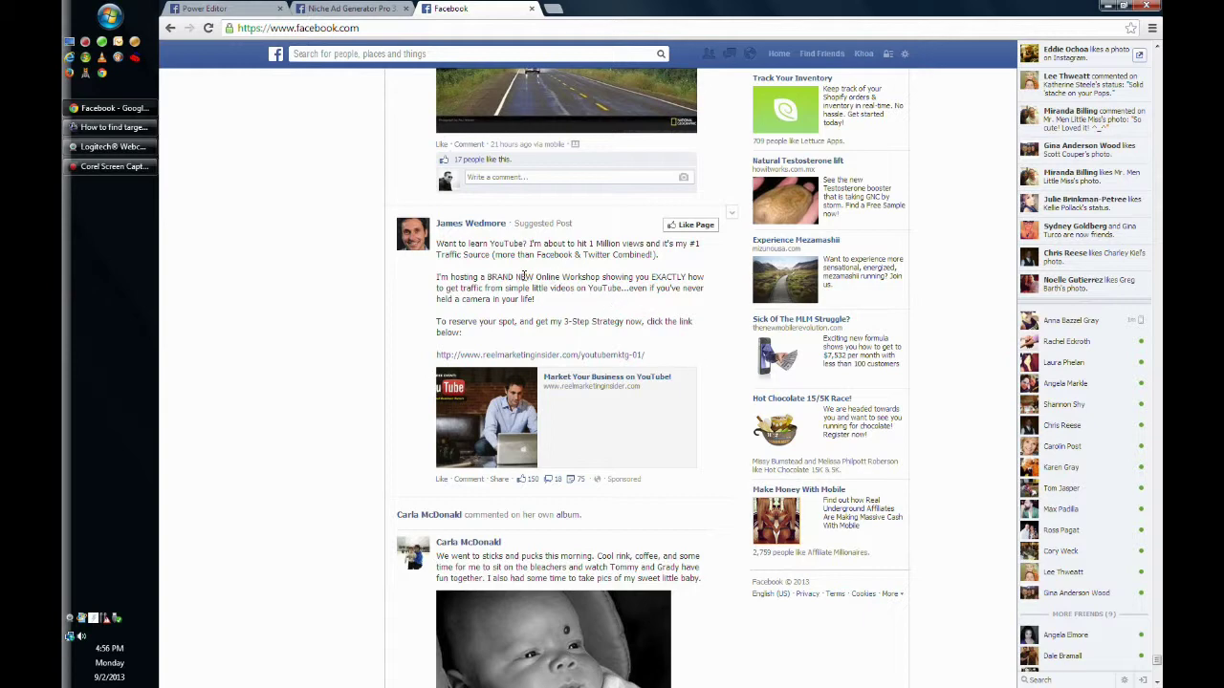
pyautogui.scroll(-1, 524, 276)
pyautogui.scroll(2, 401, 297)
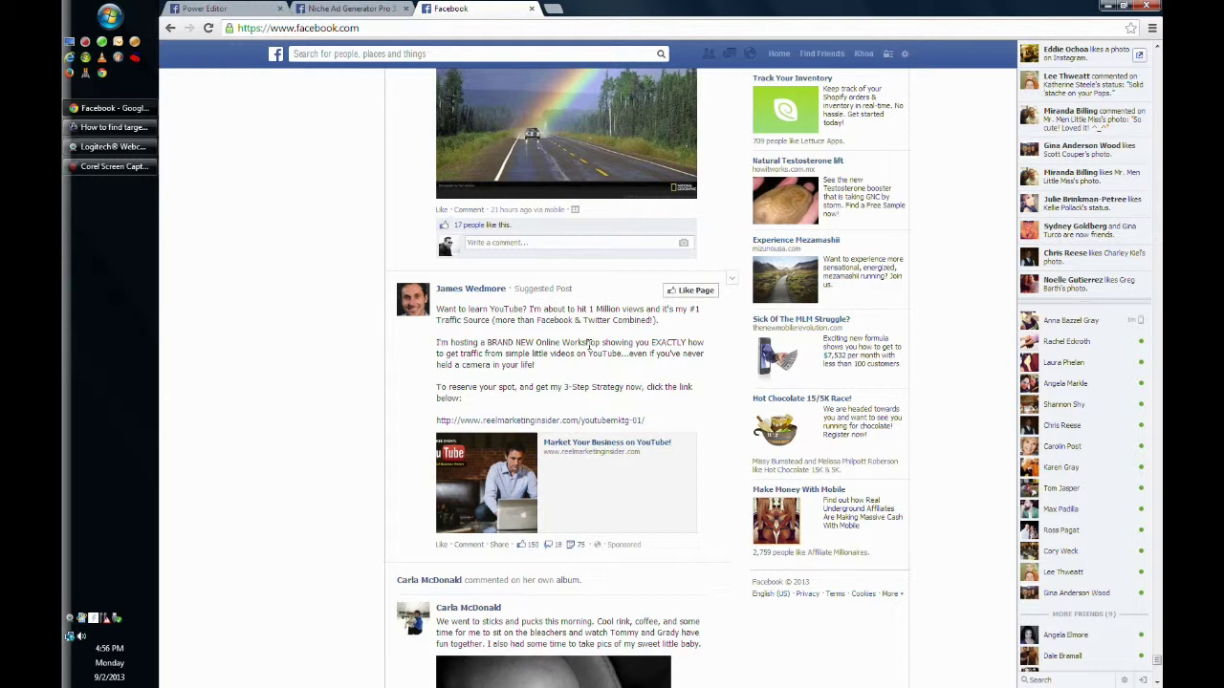
pyautogui.scroll(-1, 589, 344)
pyautogui.scroll(1, 585, 311)
pyautogui.scroll(1, 585, 373)
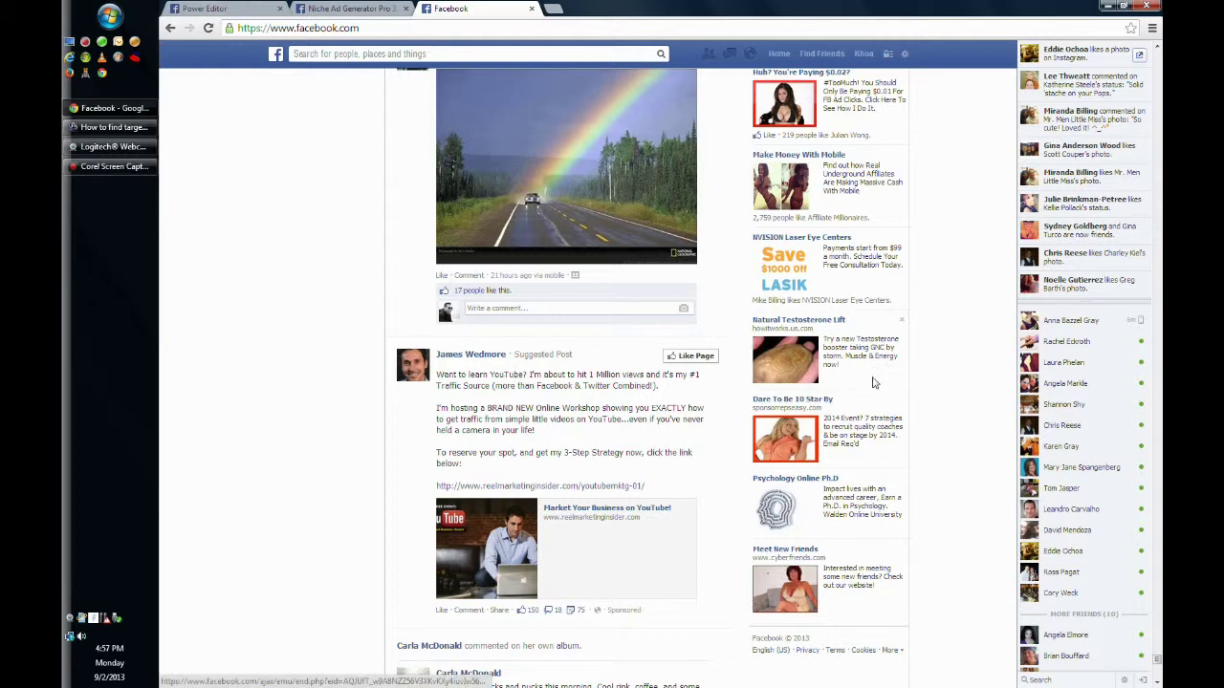
# Step: Examine the small sponsored ads beside the feed and compare their format with the suggested post
pyautogui.scroll(1, 872, 384)
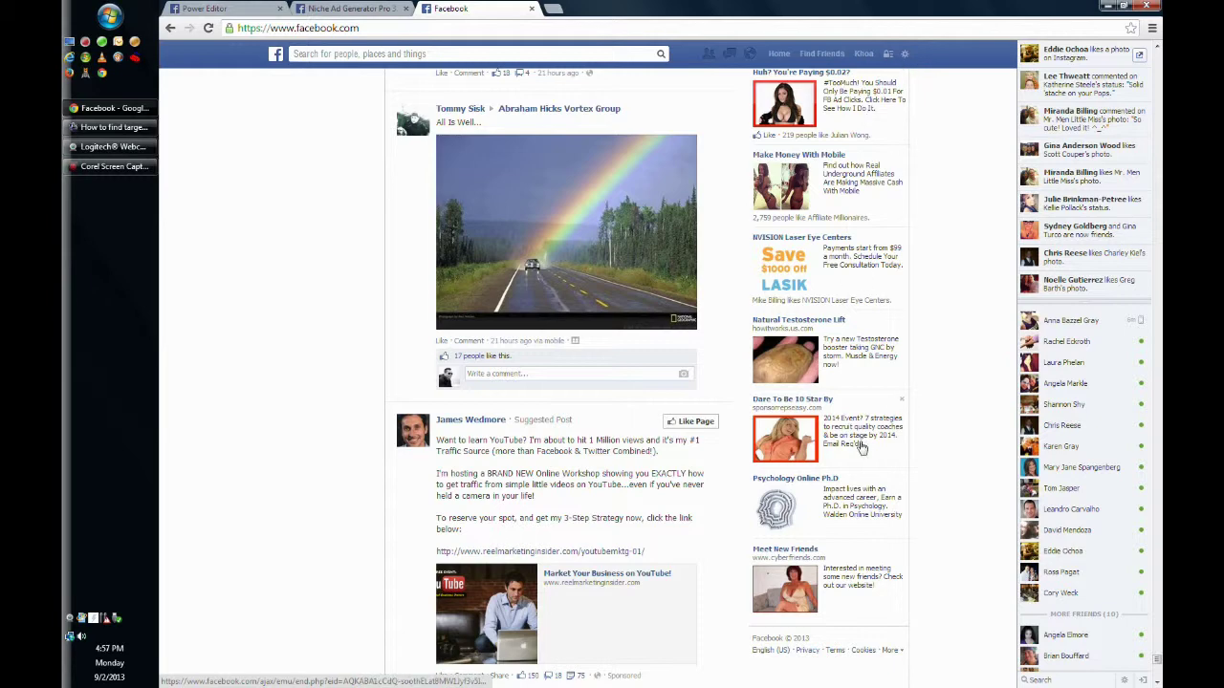
pyautogui.scroll(2, 862, 447)
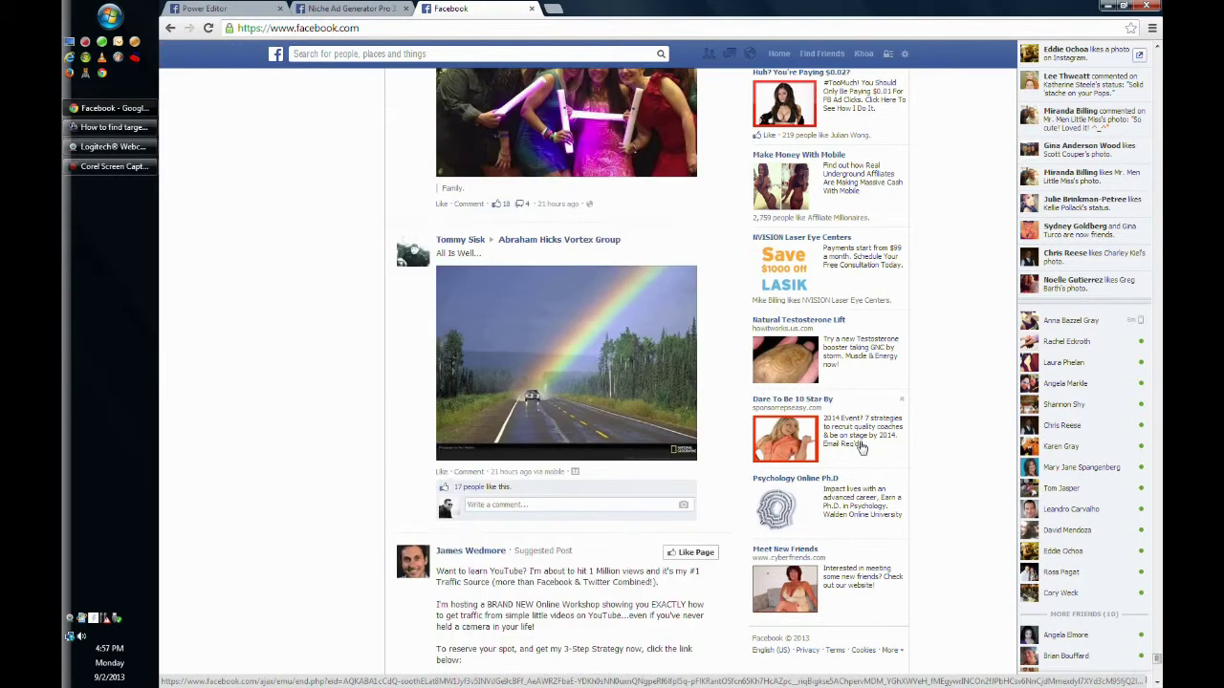
pyautogui.scroll(-2, 861, 447)
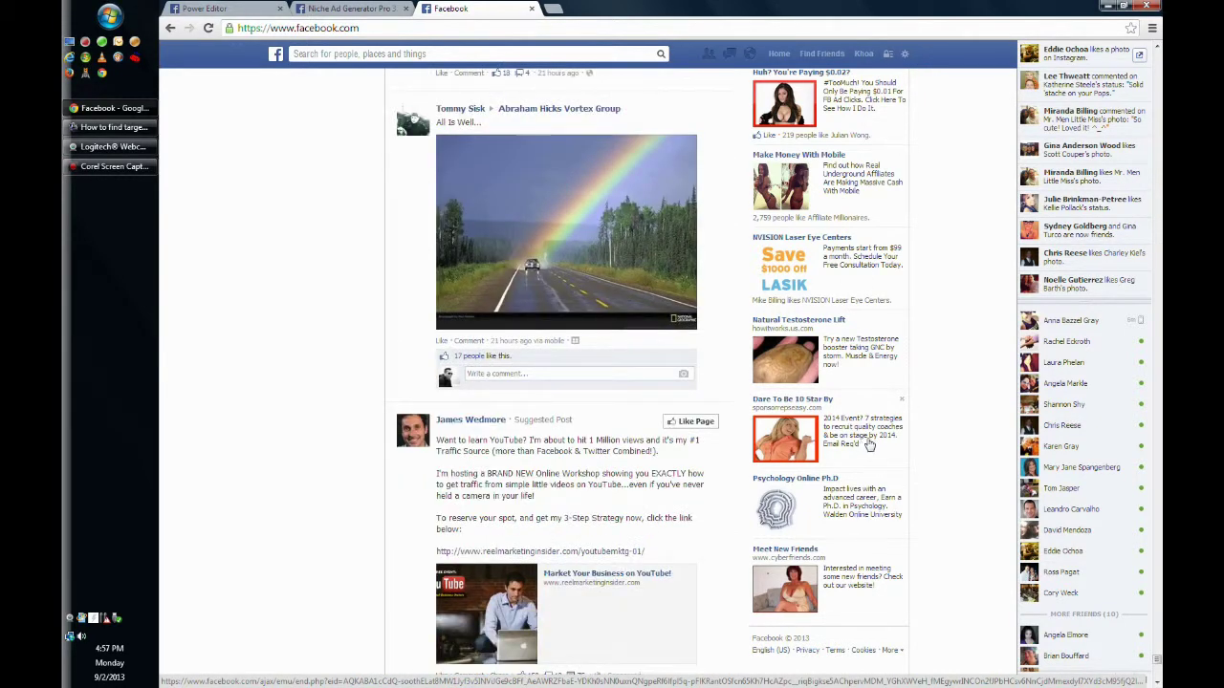
pyautogui.scroll(-1, 576, 456)
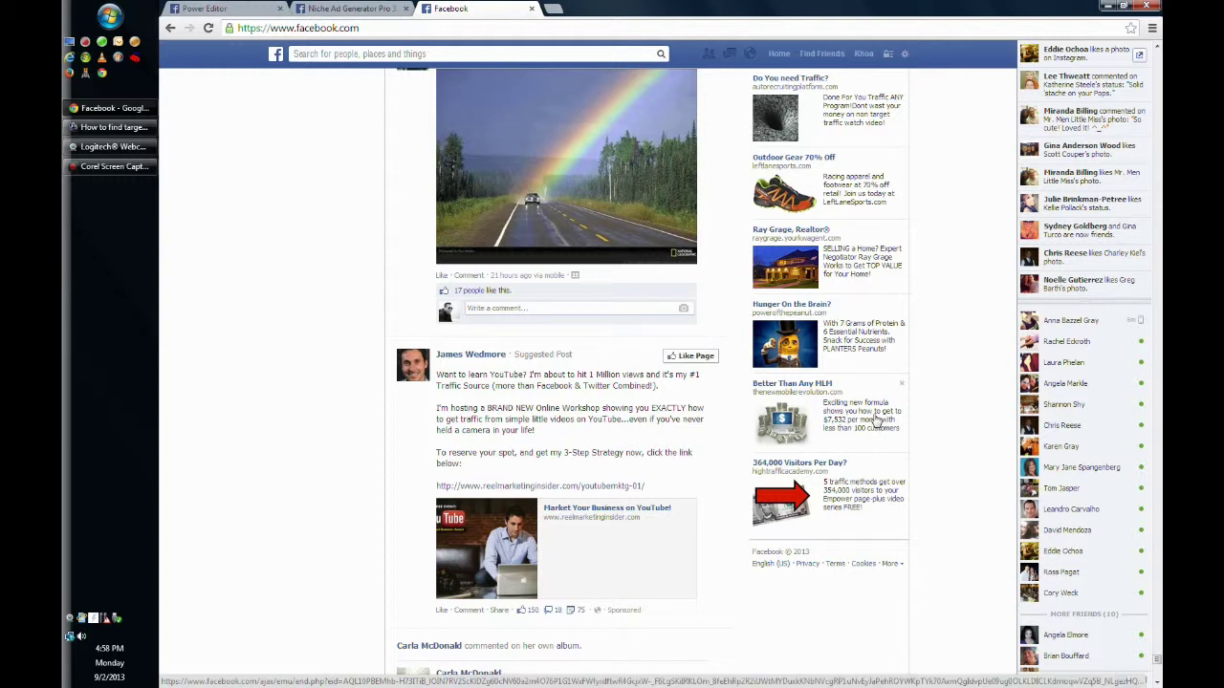
pyautogui.scroll(1, 873, 422)
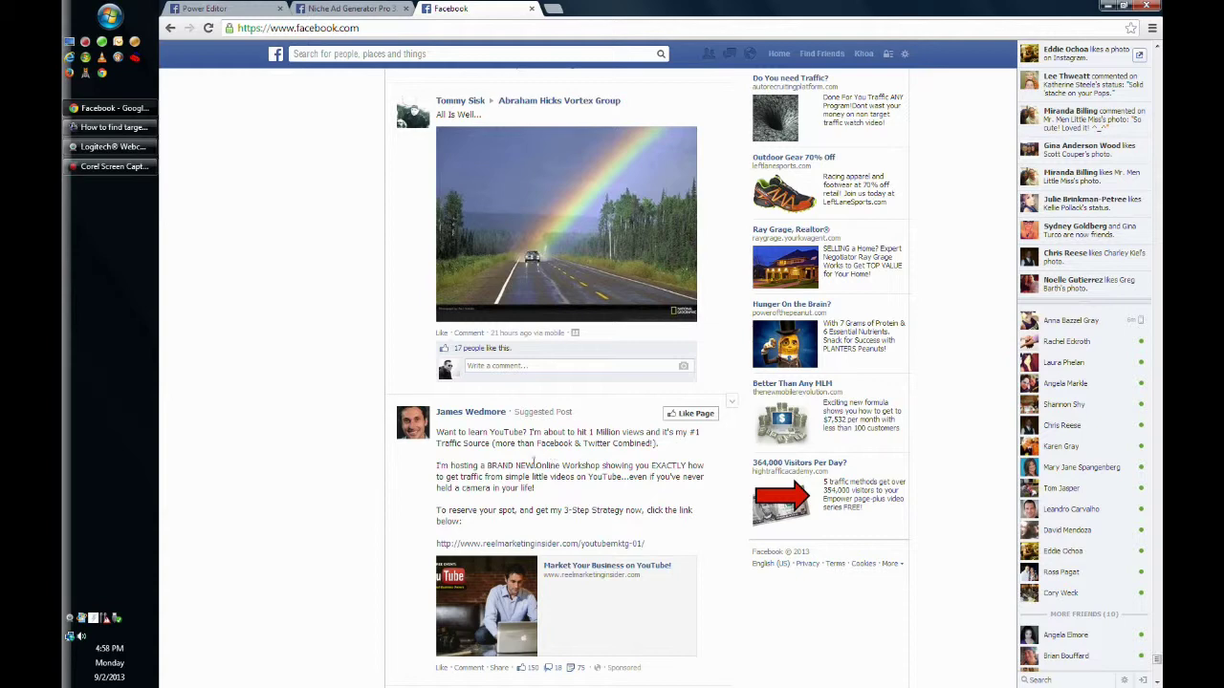
pyautogui.scroll(-1, 533, 464)
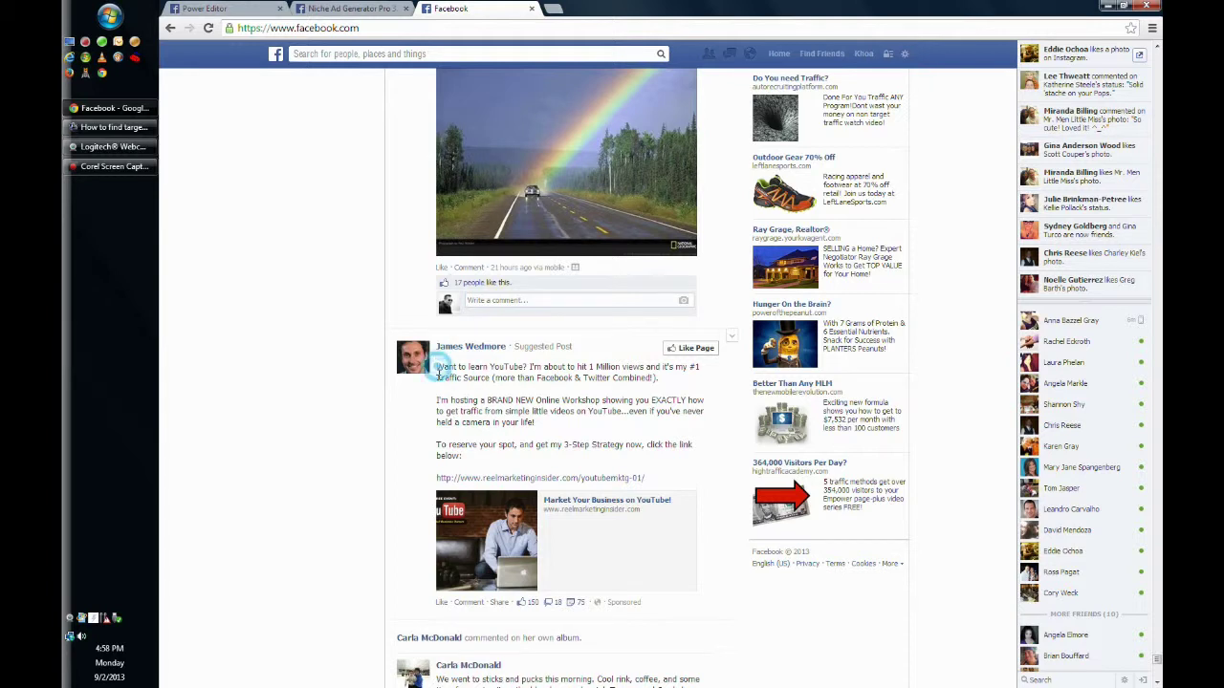
# Step: Highlight the suggested post's body text and compare its length with the short copy of the sidebar ads
pyautogui.moveTo(435, 367); pyautogui.dragTo(514, 465)
pyautogui.moveTo(685, 471)
pyautogui.mouseDown()
pyautogui.moveTo(698, 480)
pyautogui.moveTo(689, 475)
pyautogui.mouseUp()
pyautogui.click(574, 409)
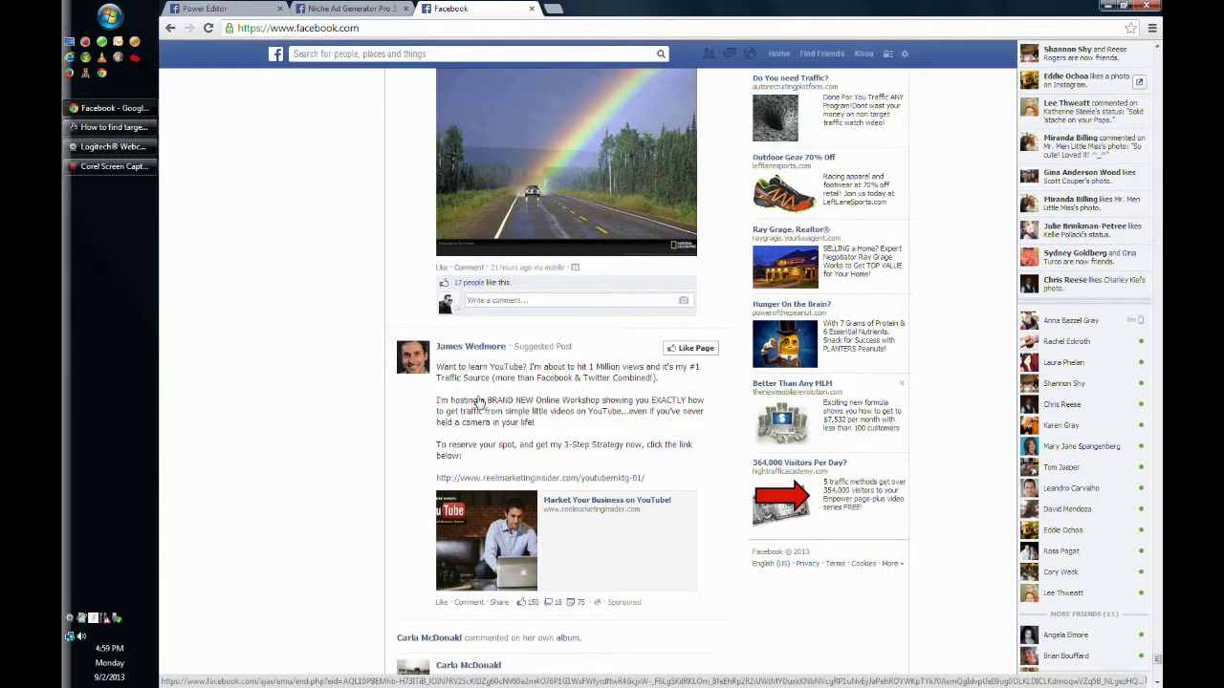
pyautogui.scroll(-1, 483, 400)
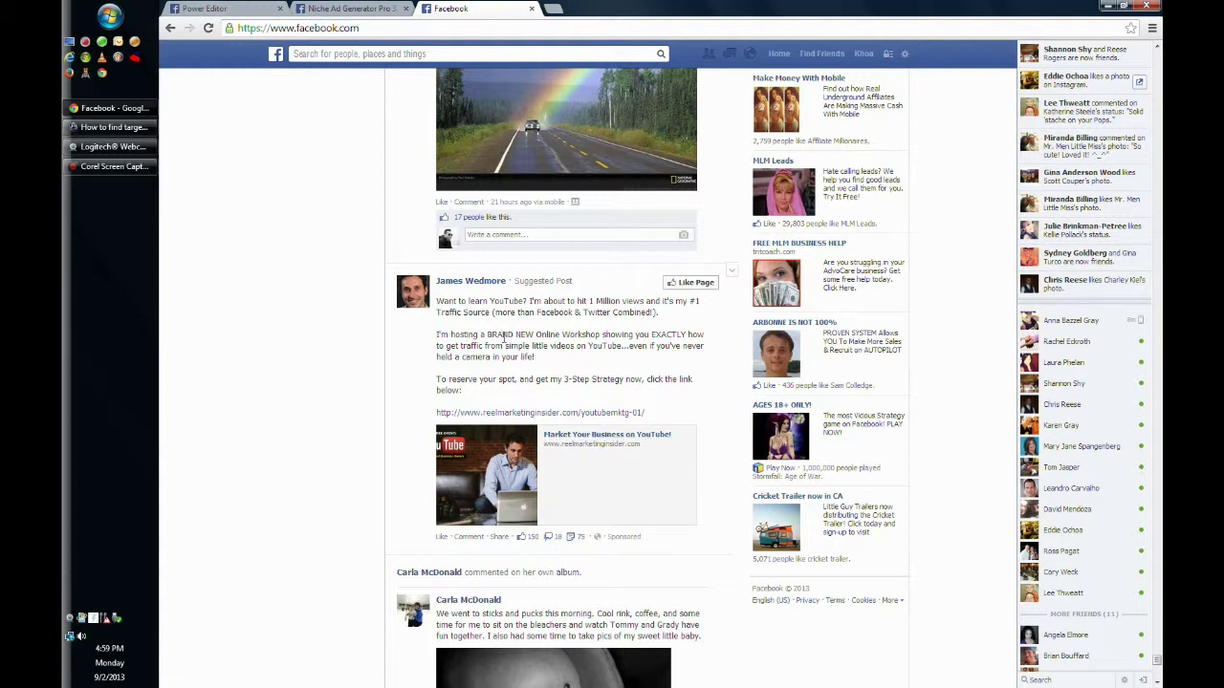
pyautogui.scroll(-1, 504, 339)
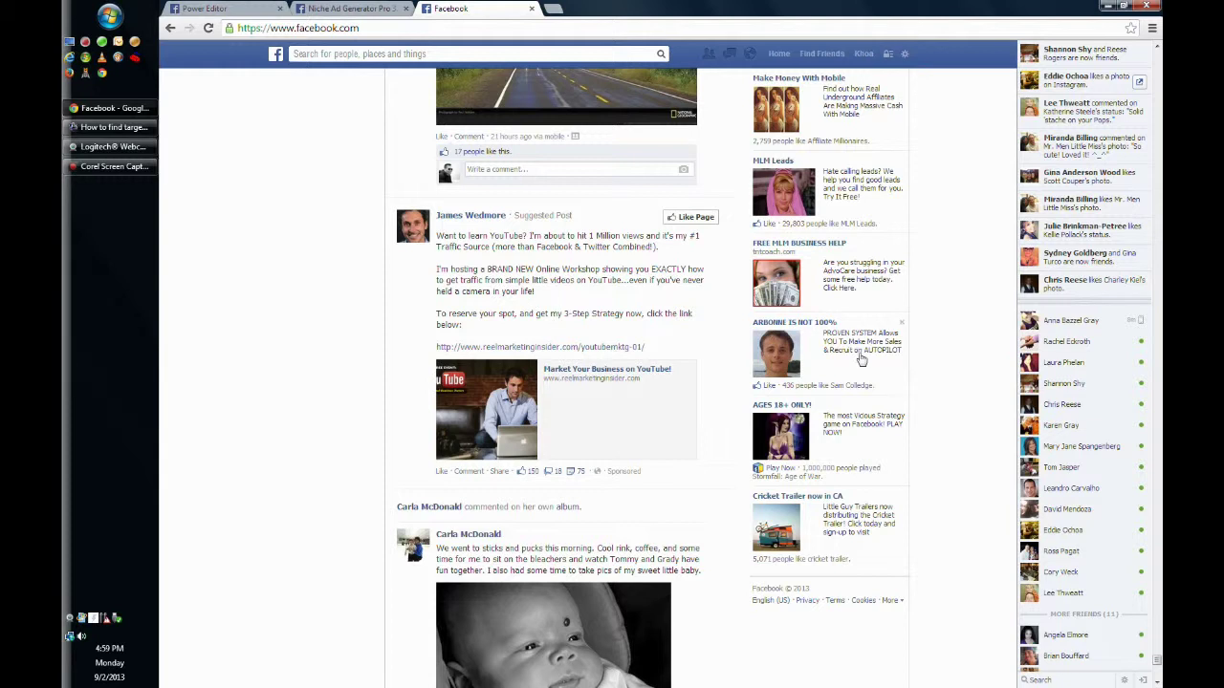
pyautogui.scroll(1, 849, 405)
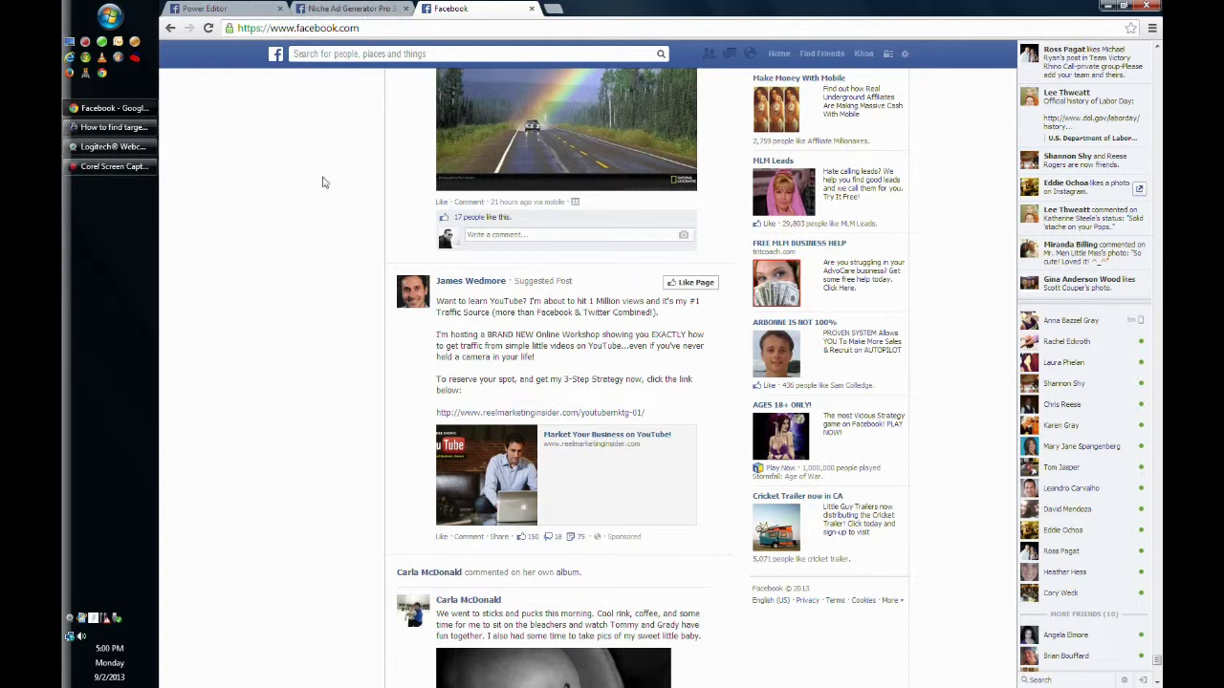
# Step: Switch to the Niche Ad Generator Pro 3.0 tab, go to the Facebook home feed there and look through it
pyautogui.click(354, 12)
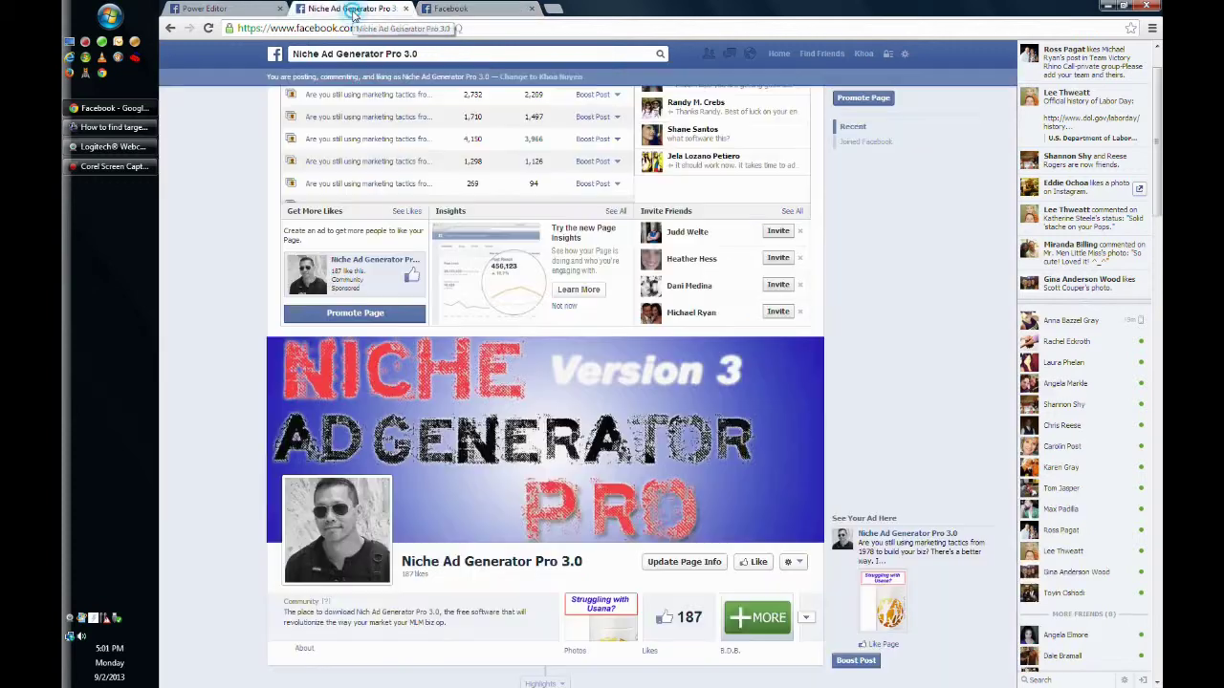
pyautogui.click(273, 54)
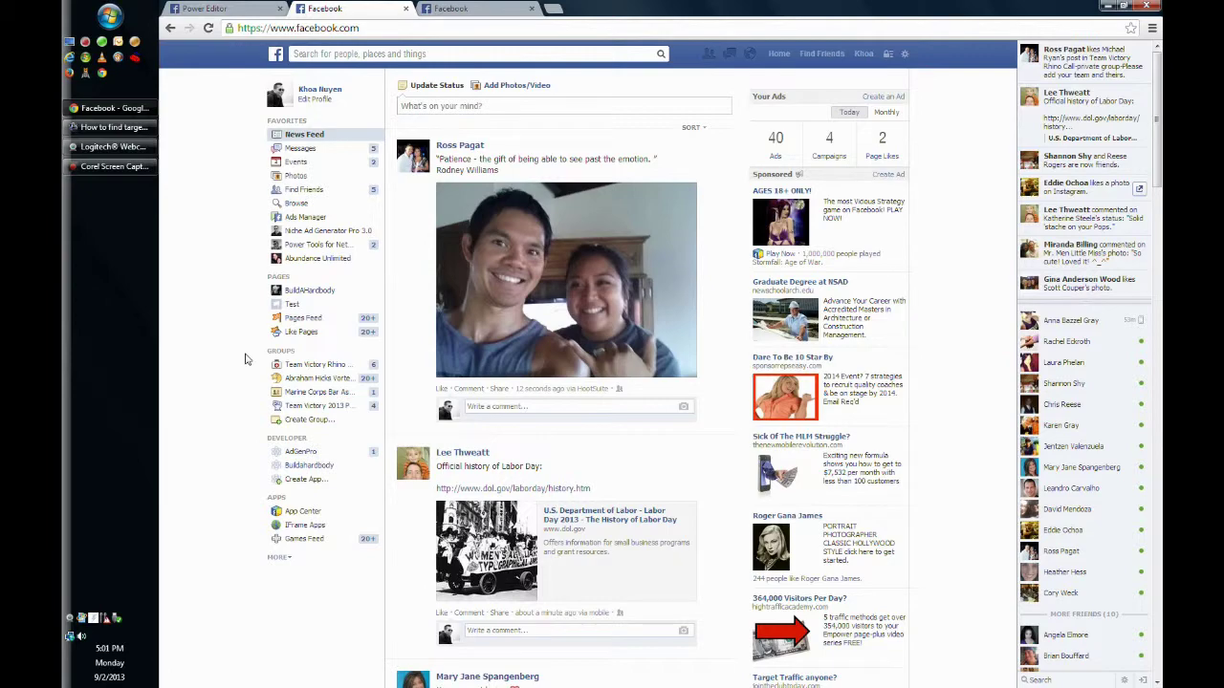
pyautogui.scroll(-3, 245, 359)
pyautogui.scroll(-5, 244, 358)
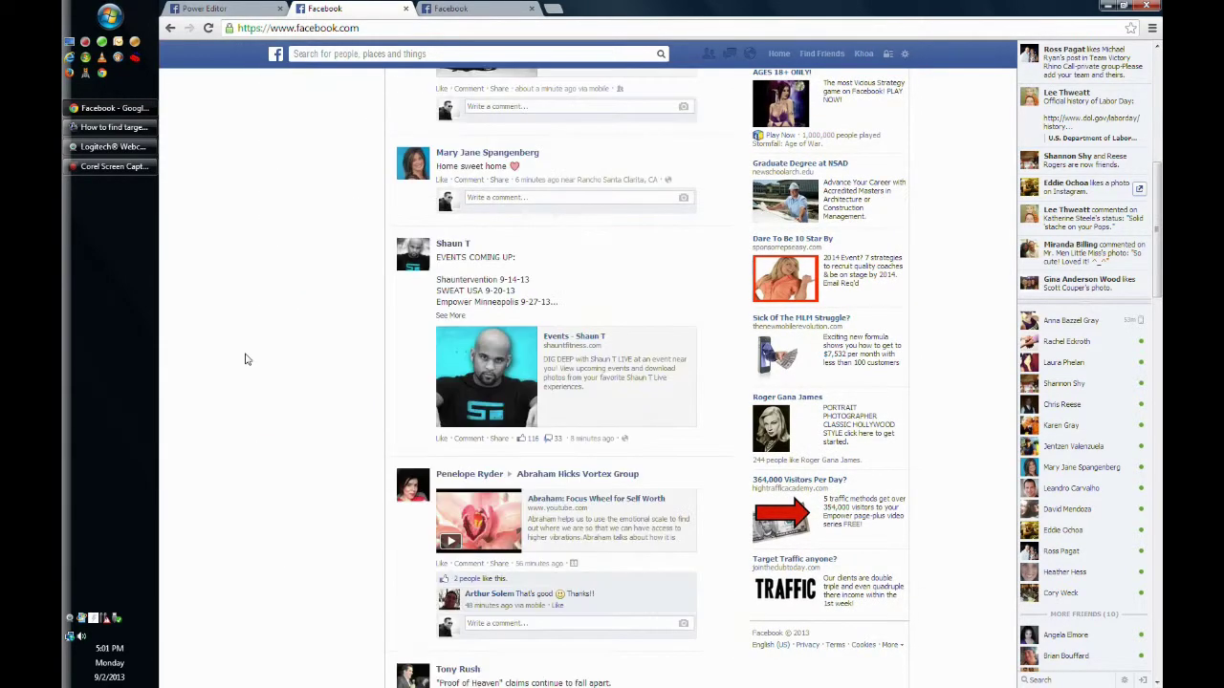
pyautogui.scroll(5, 245, 358)
pyautogui.scroll(3, 296, 169)
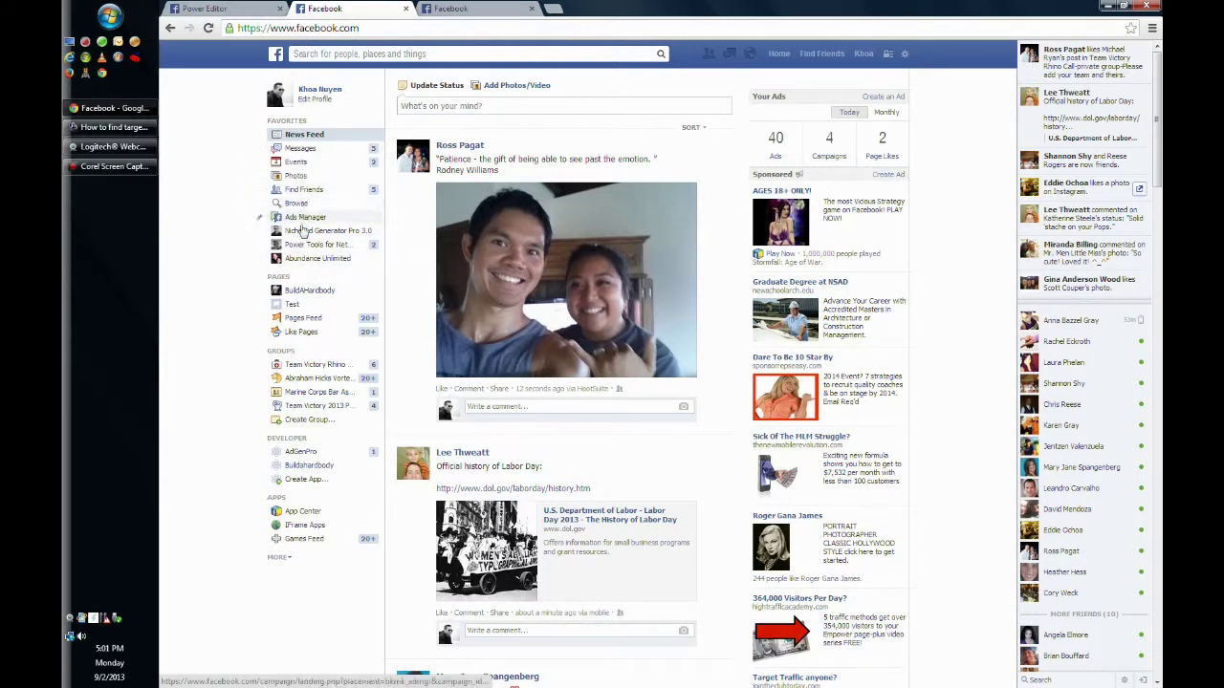
# Step: Open the Test page, view its timeline post about the reloading device, and return to the home feed
pyautogui.click(296, 306)
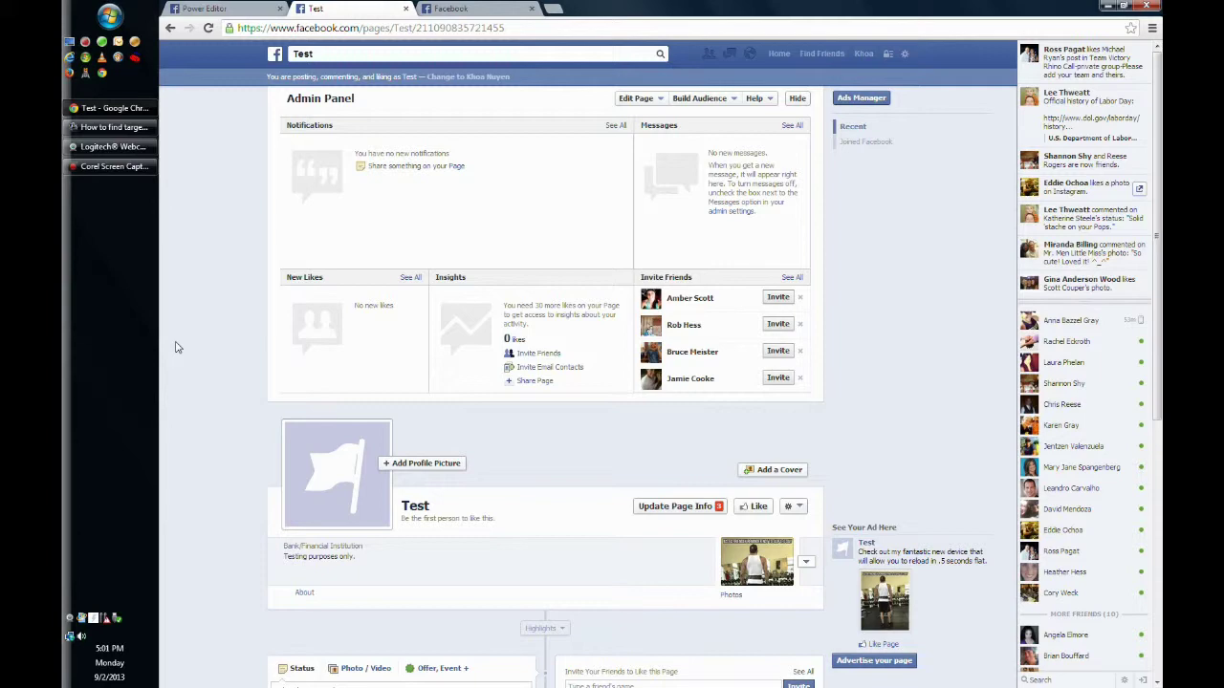
pyautogui.scroll(-2, 176, 347)
pyautogui.scroll(-2, 176, 347)
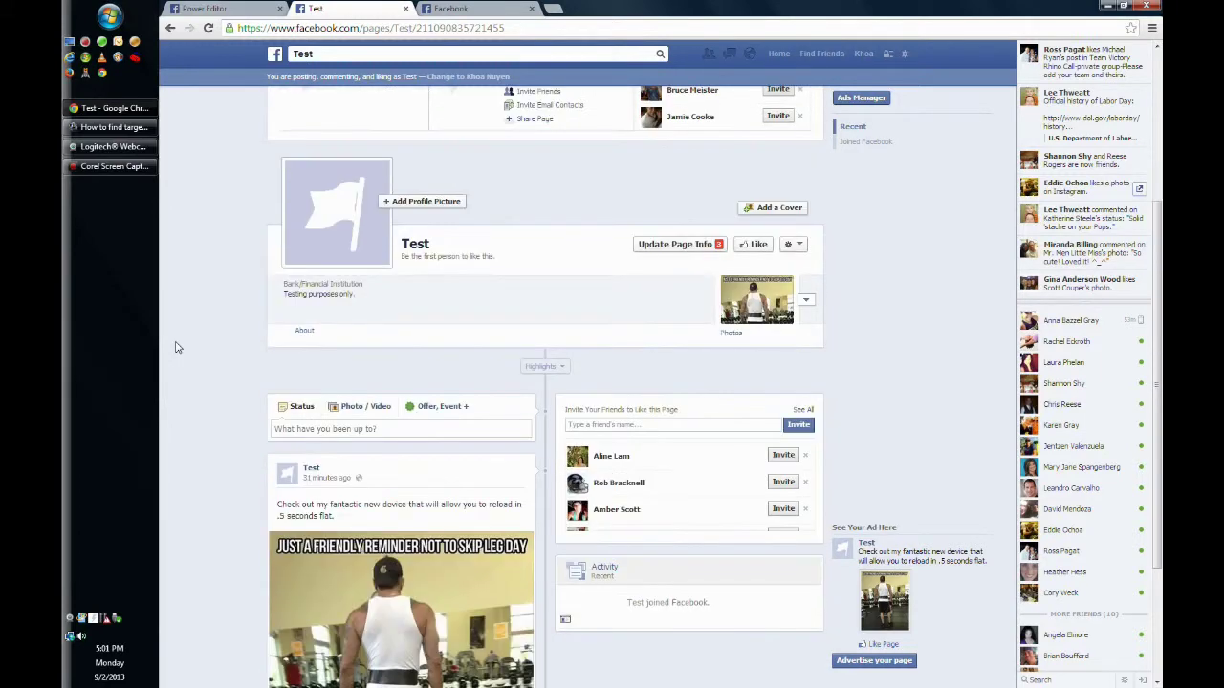
pyautogui.scroll(1, 506, 306)
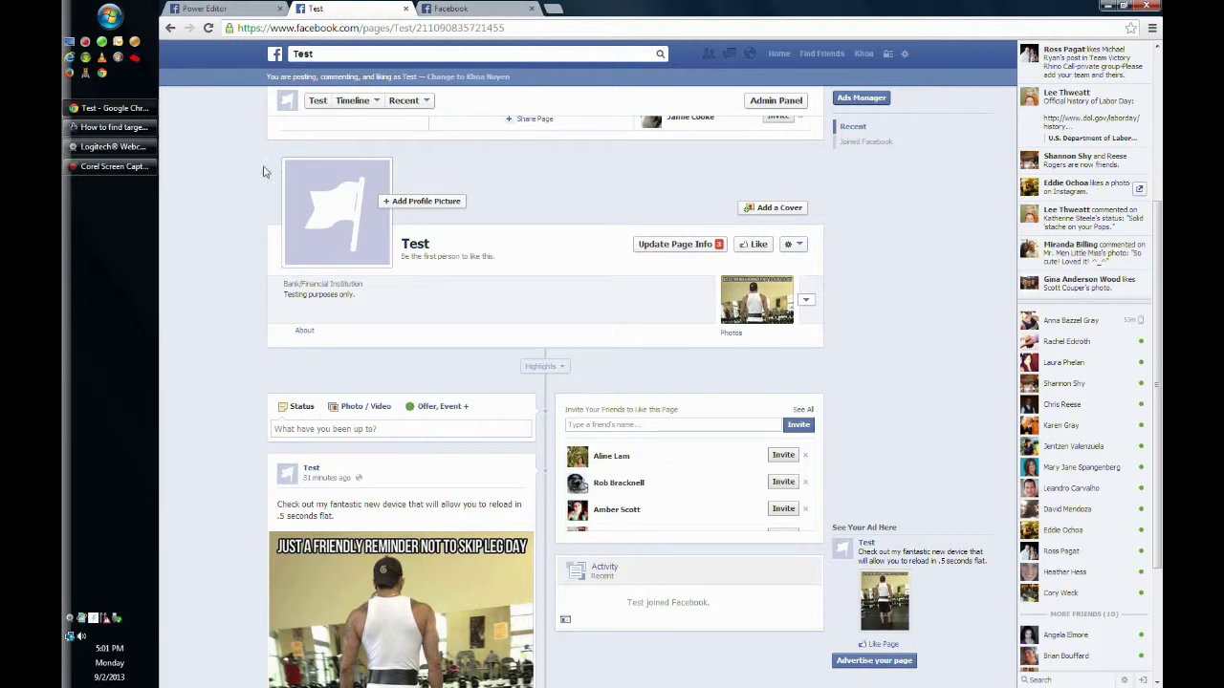
pyautogui.click(275, 54)
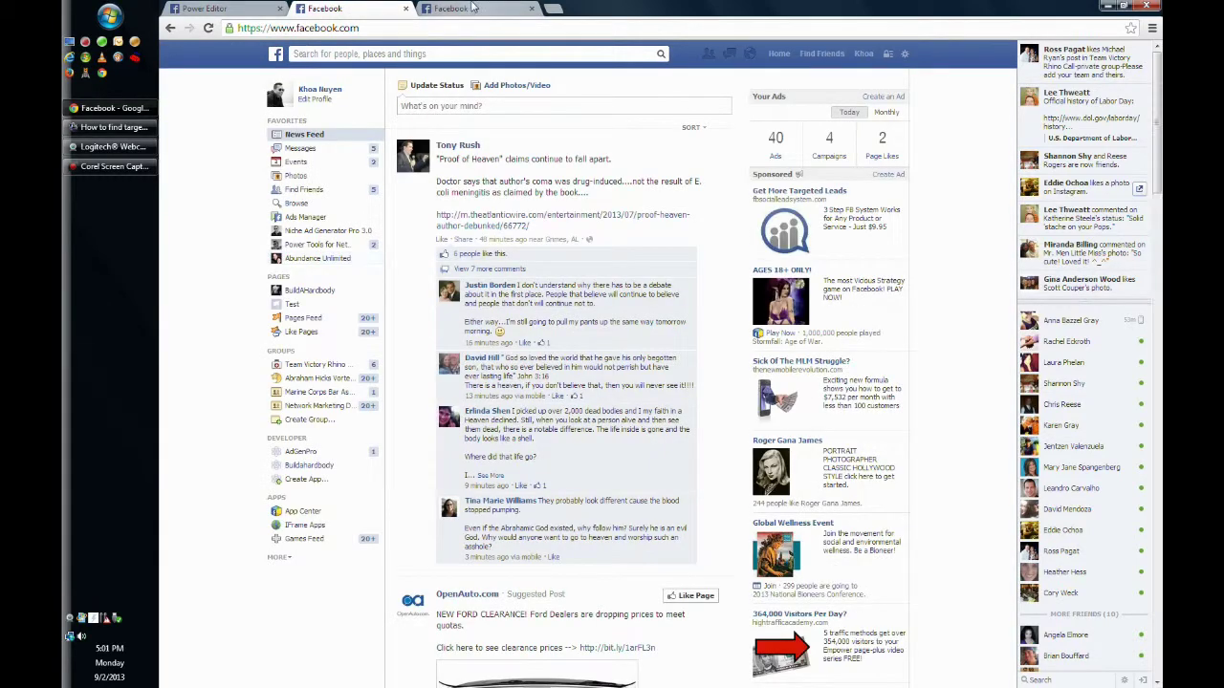
# Step: In the other Facebook tab, leave the suggested post for the home feed and open the Niche Ad Generator Pro 3.0 page's timeline
pyautogui.click(457, 9)
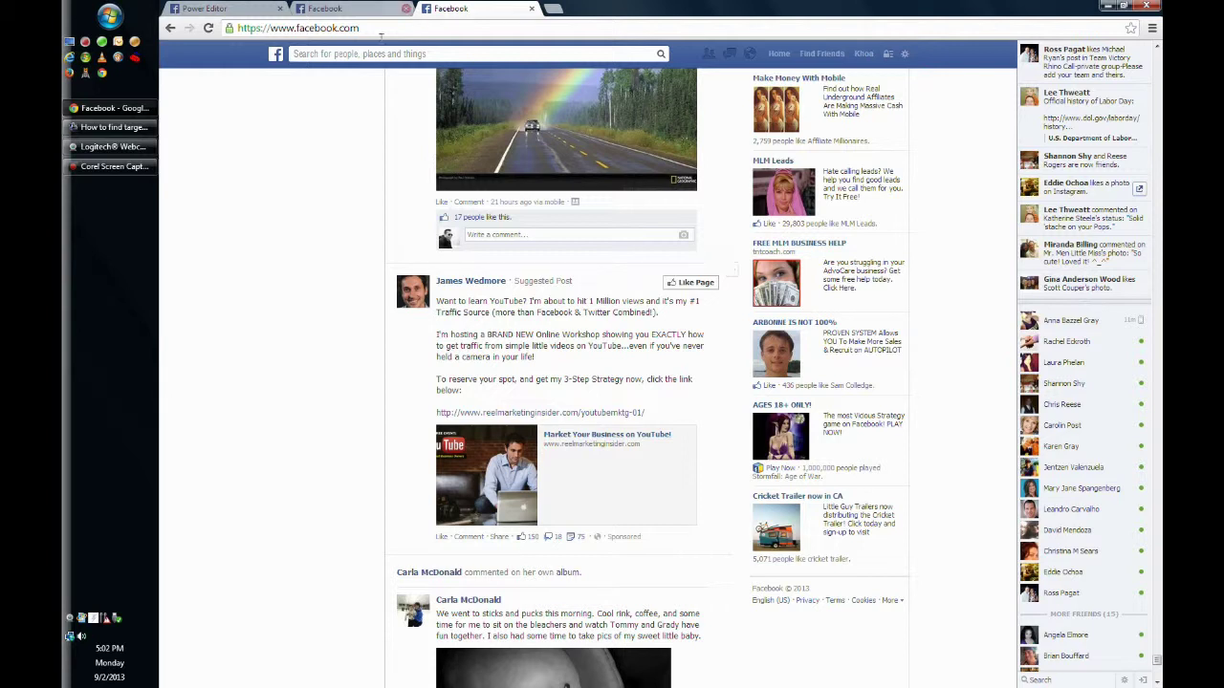
pyautogui.click(275, 57)
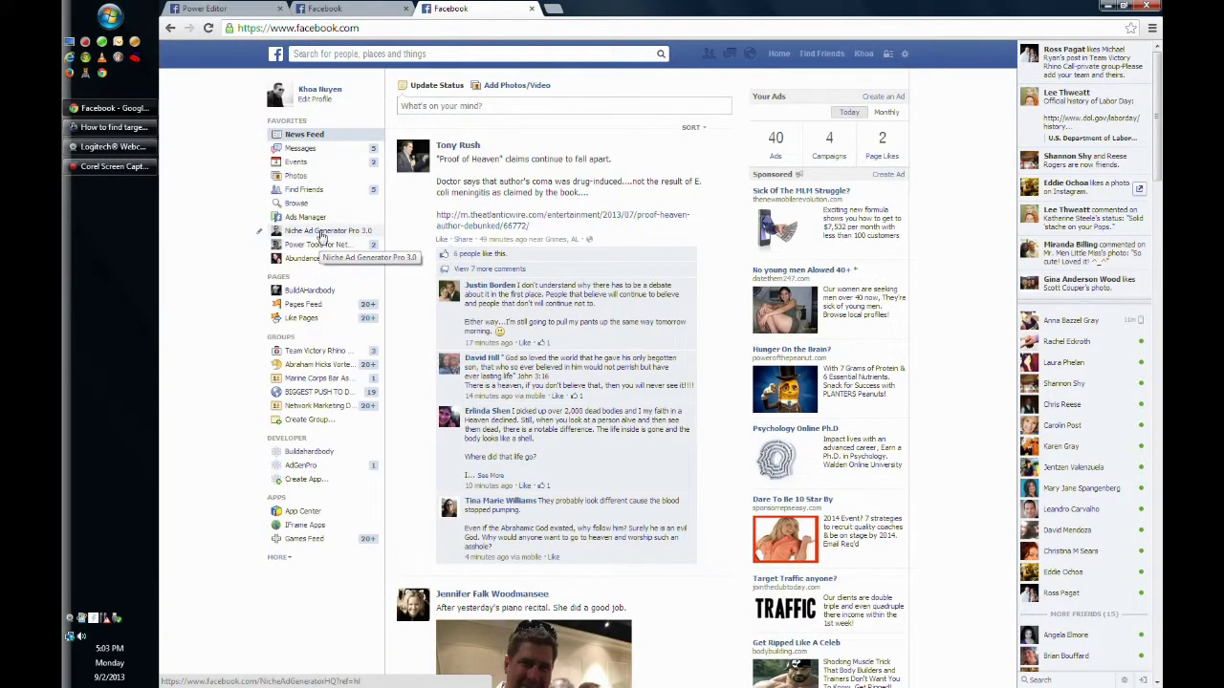
pyautogui.click(321, 232)
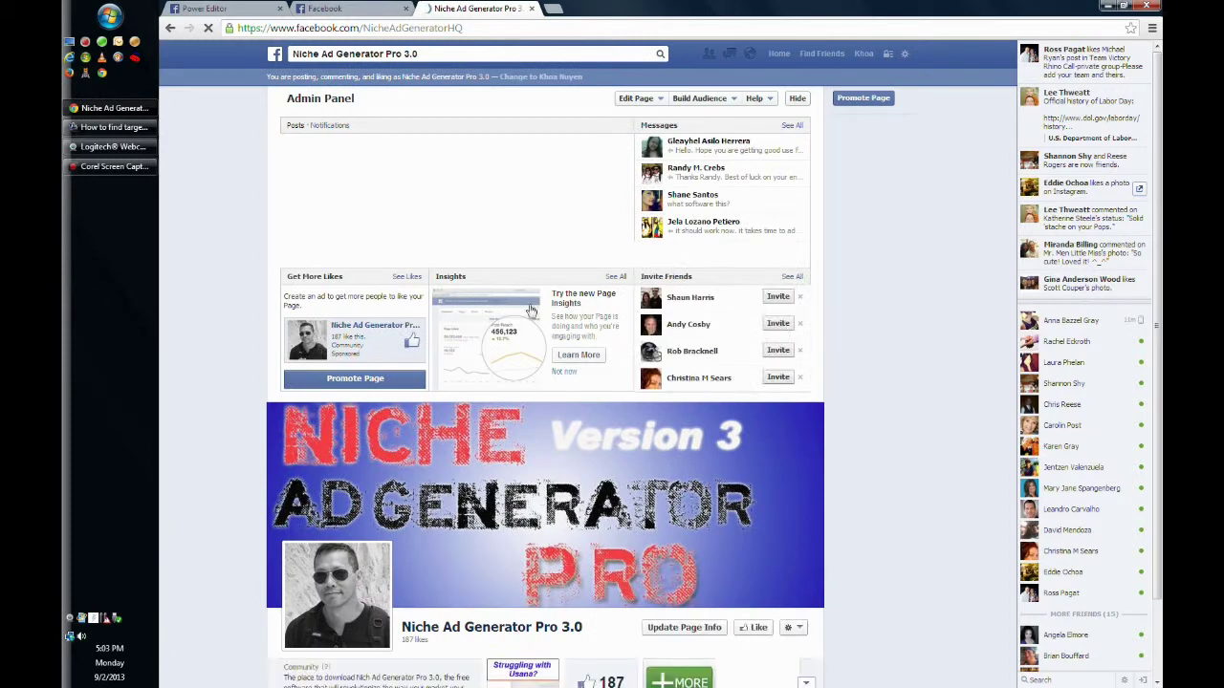
pyautogui.scroll(-1, 196, 350)
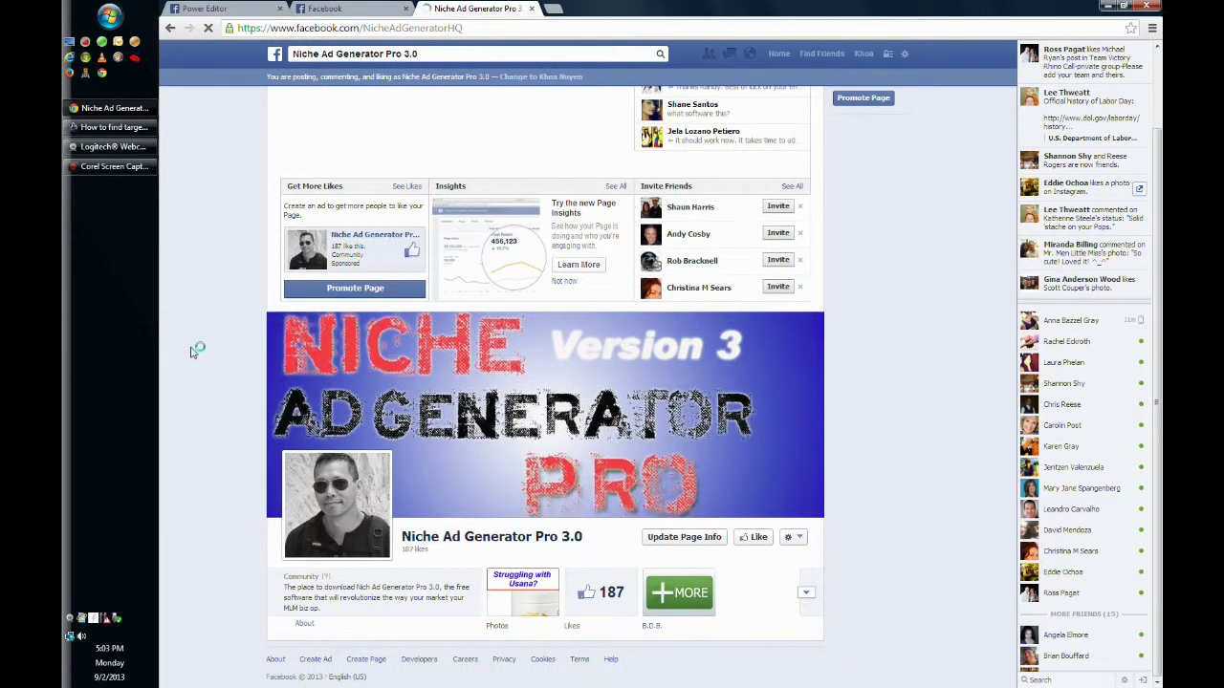
pyautogui.scroll(-1, 196, 350)
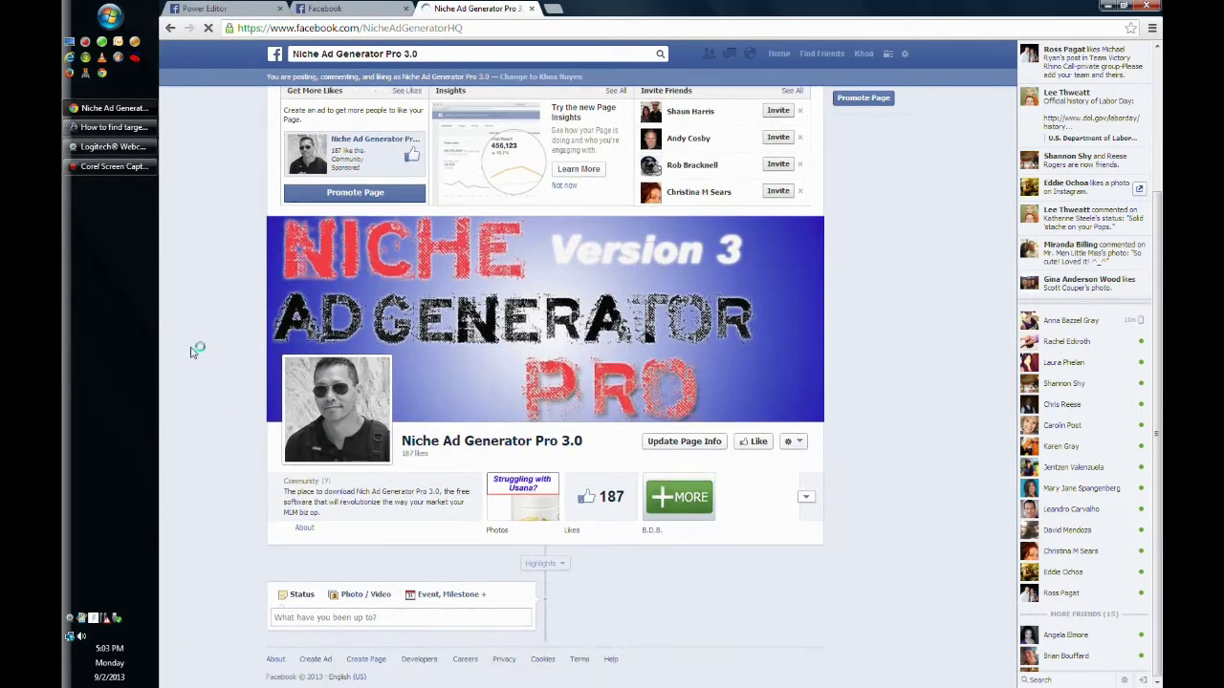
# Step: Look through the Niche Ad Generator Pro 3.0 page's cover, likes and timeline posts
pyautogui.scroll(-2, 196, 350)
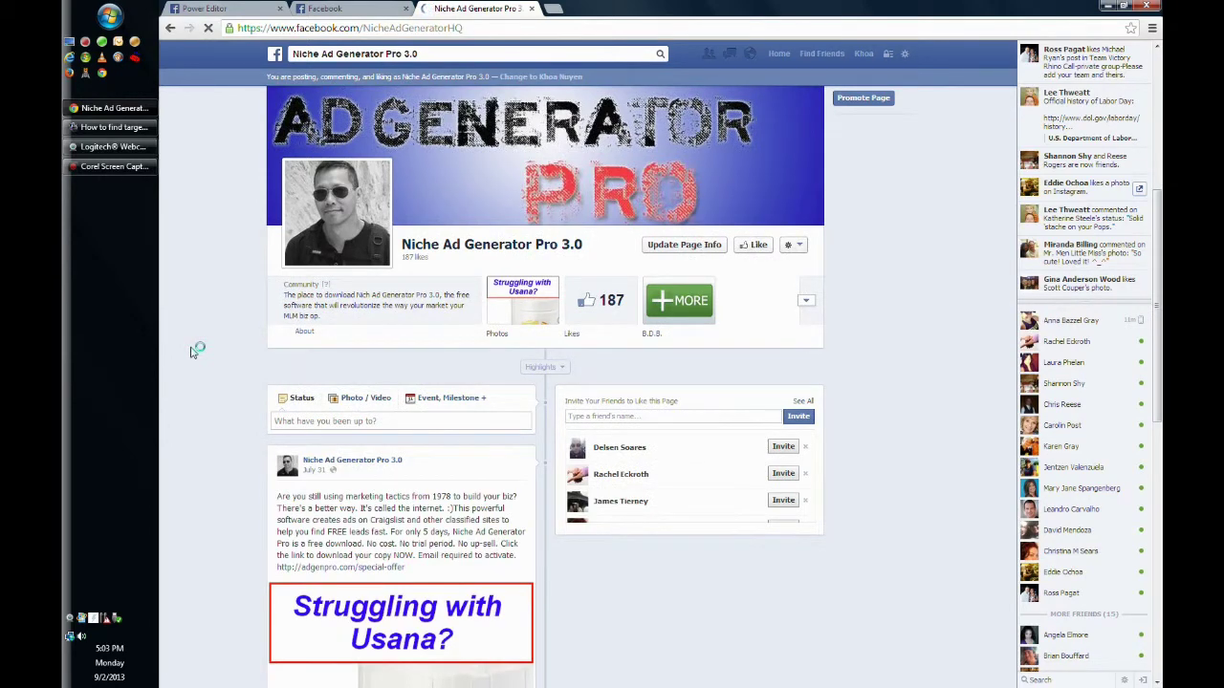
pyautogui.scroll(2, 194, 351)
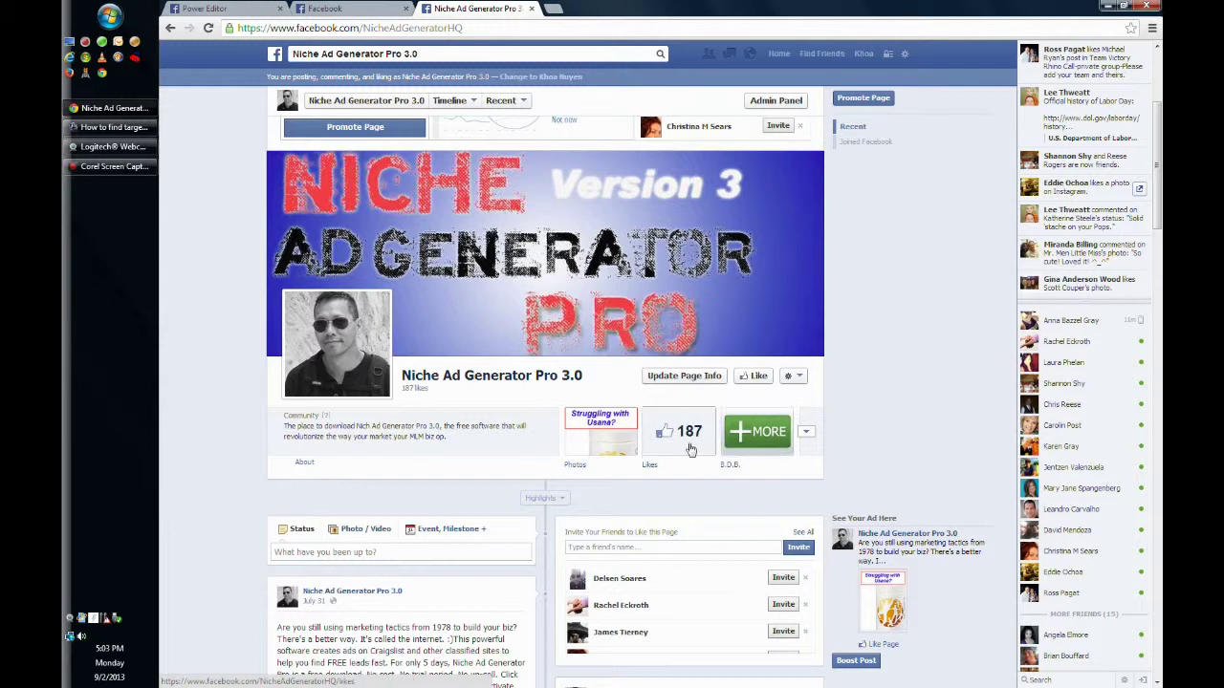
pyautogui.scroll(-3, 697, 449)
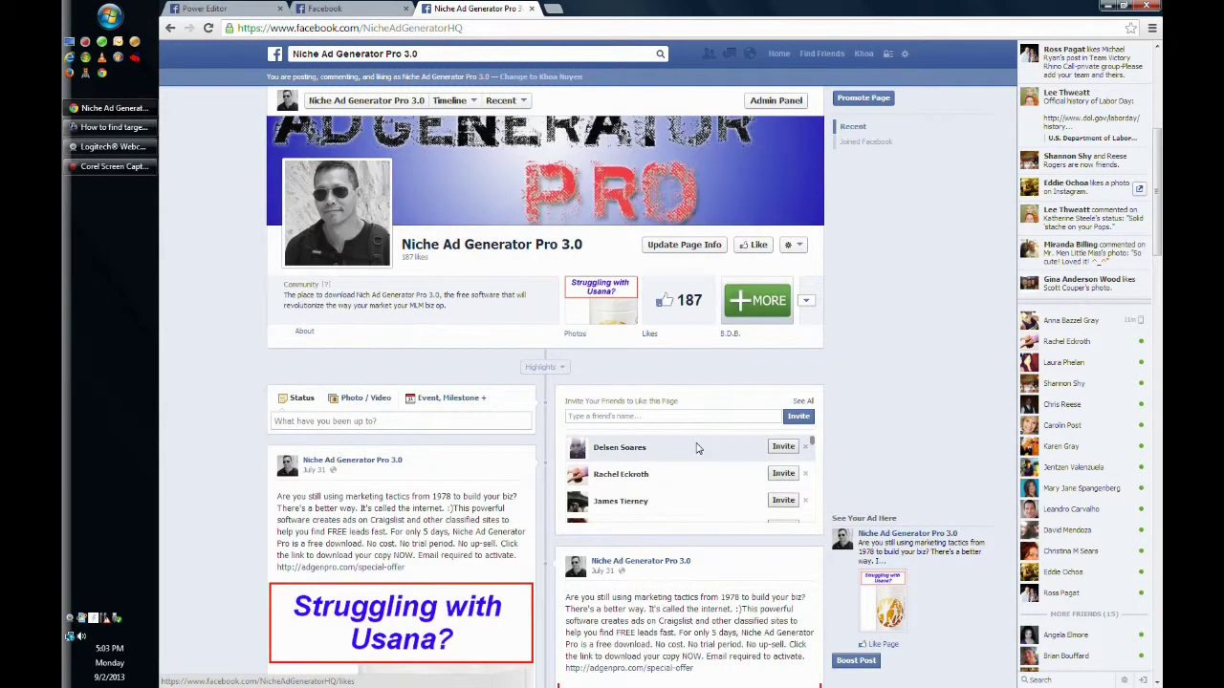
pyautogui.scroll(3, 685, 400)
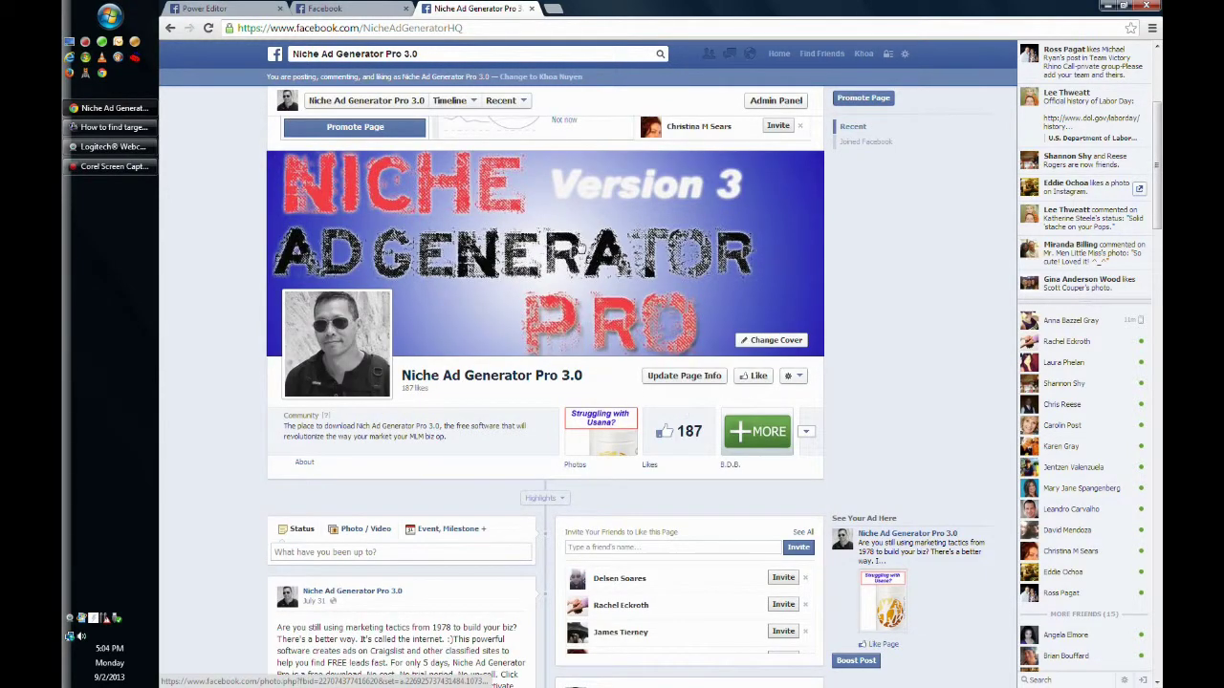
pyautogui.scroll(-5, 200, 328)
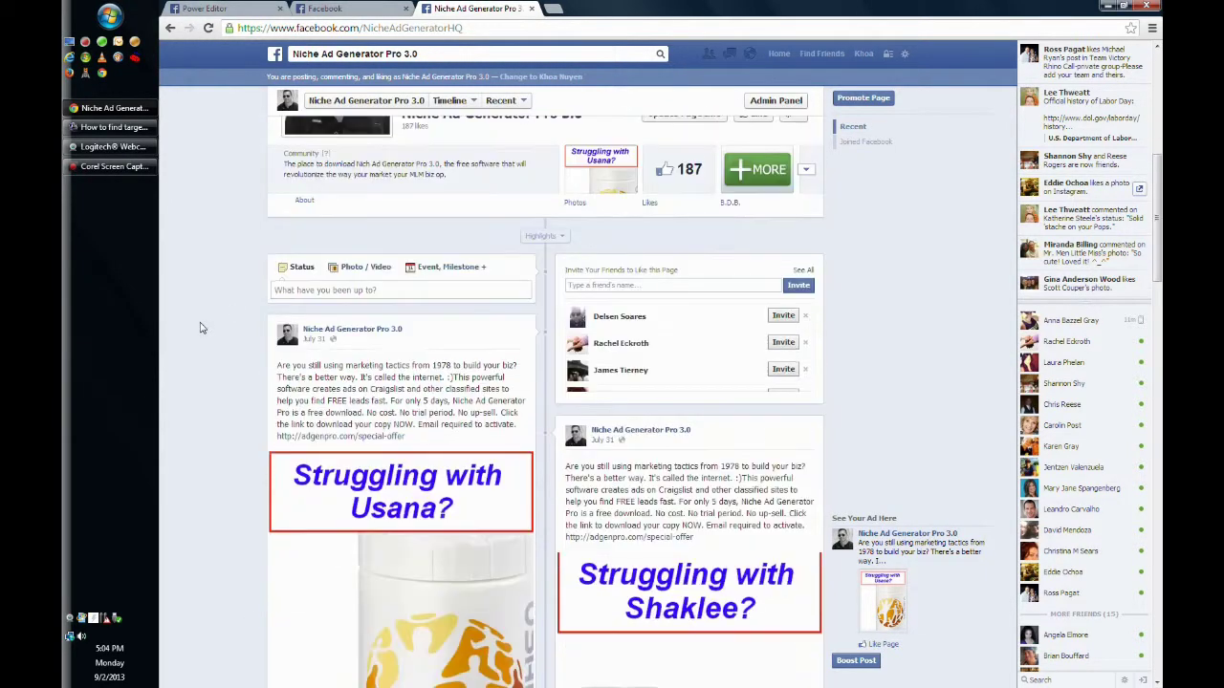
pyautogui.scroll(2, 200, 325)
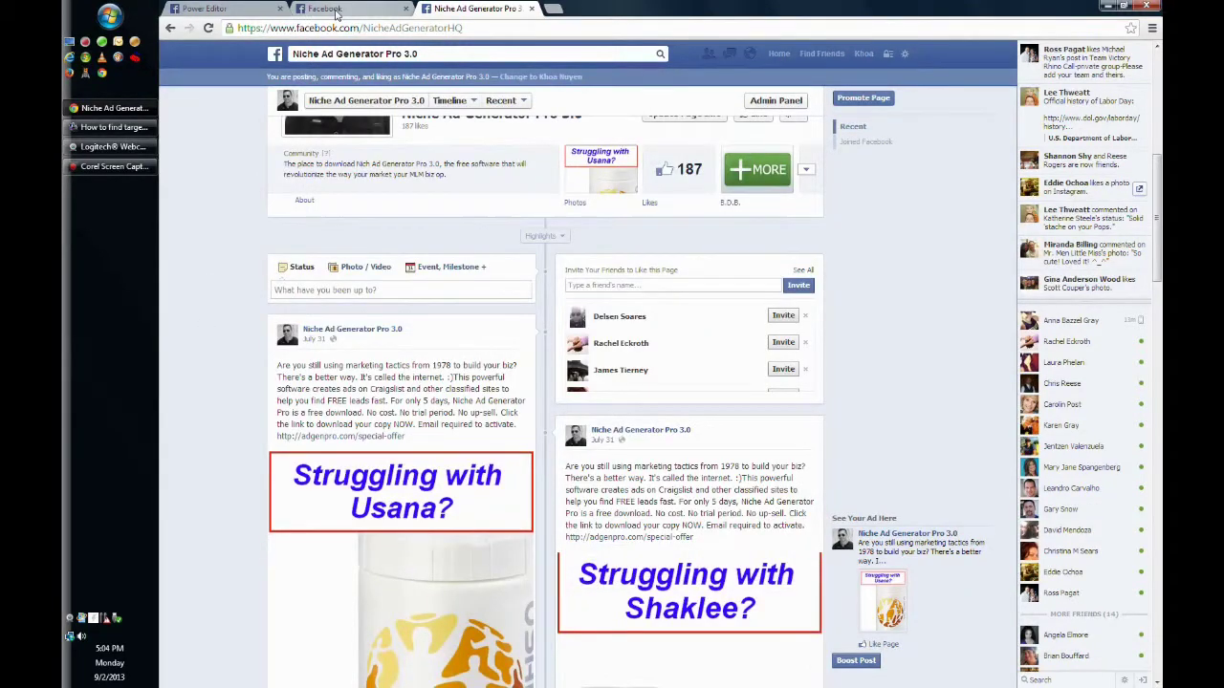
# Step: Return to the home feed, open the Test page and look through its timeline to the end
pyautogui.click(273, 56)
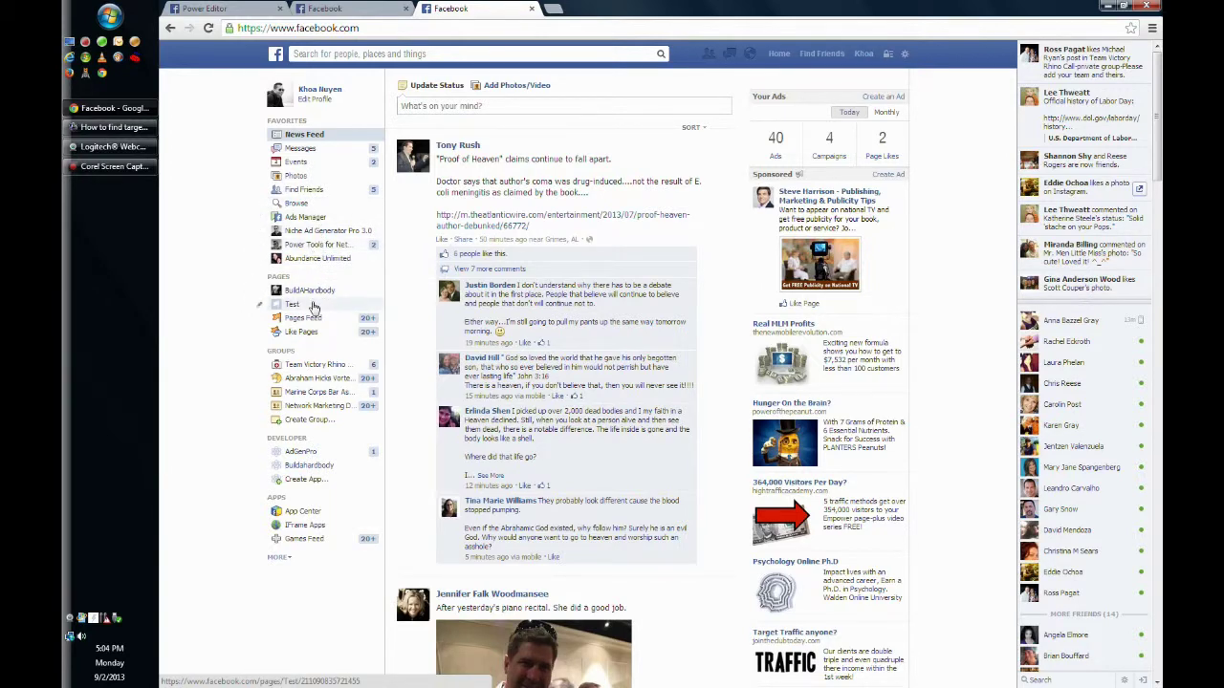
pyautogui.click(313, 304)
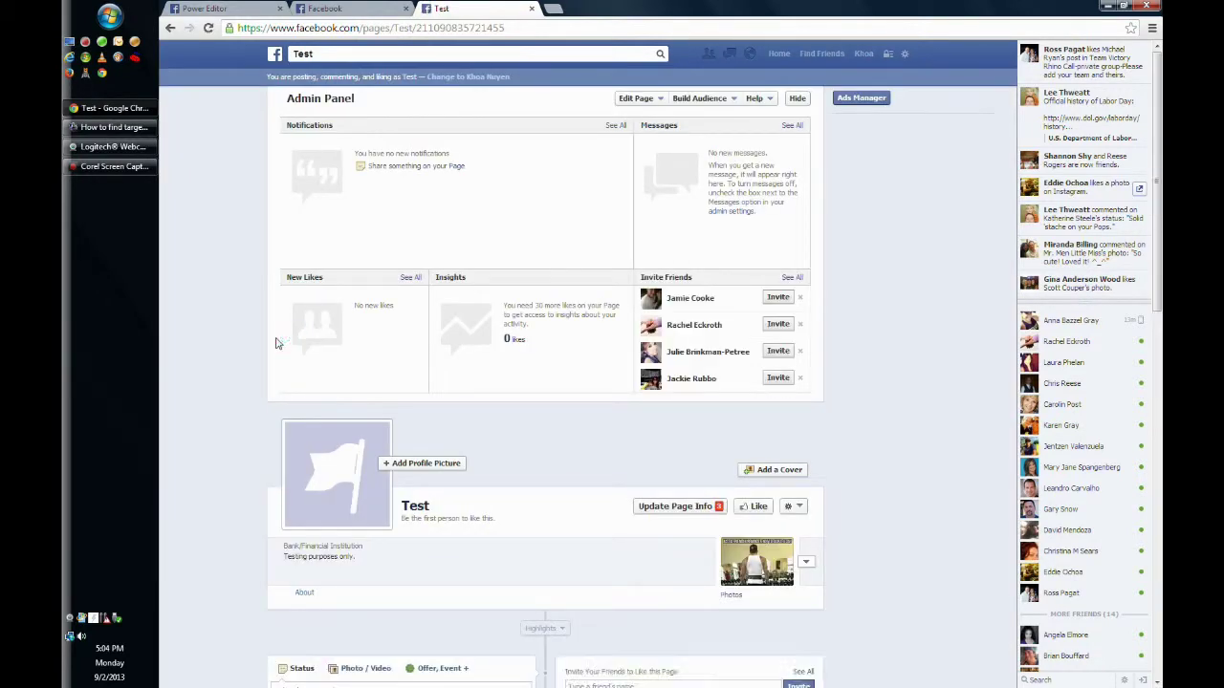
pyautogui.scroll(-3, 268, 349)
pyautogui.scroll(-8, 264, 351)
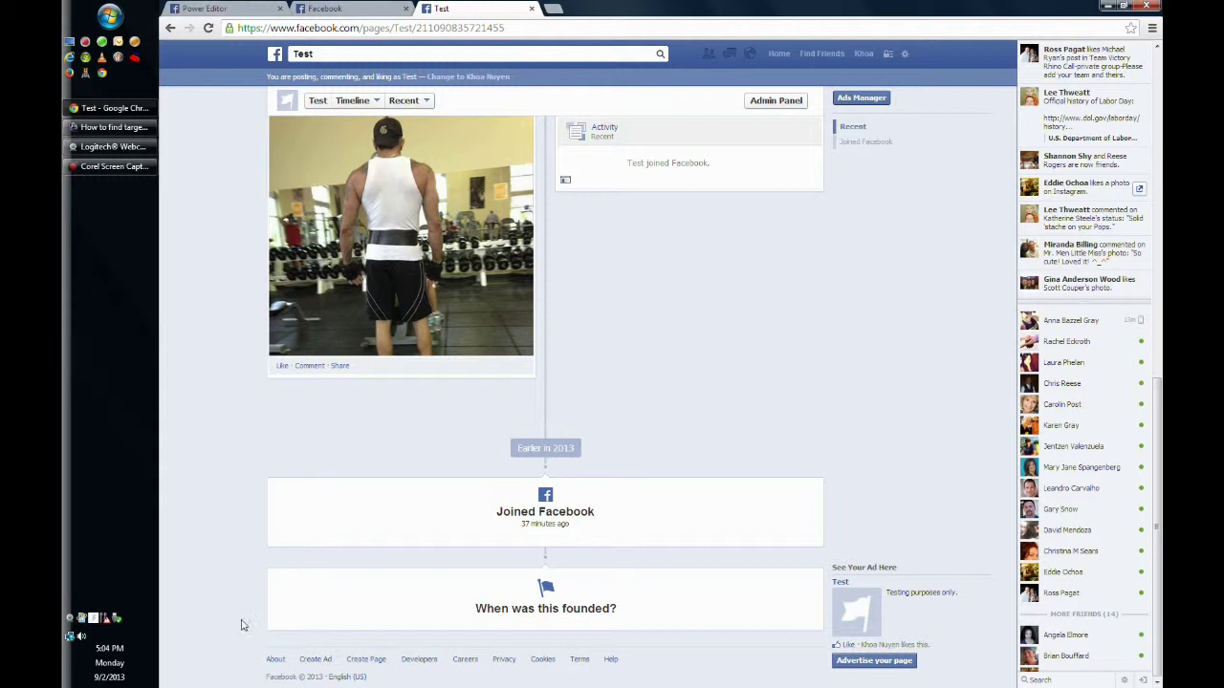
# Step: Create a Company, Organization or Institution page named Test2 in the Automobiles and Parts category, agreeing to the Facebook Pages Terms
pyautogui.click(376, 665)
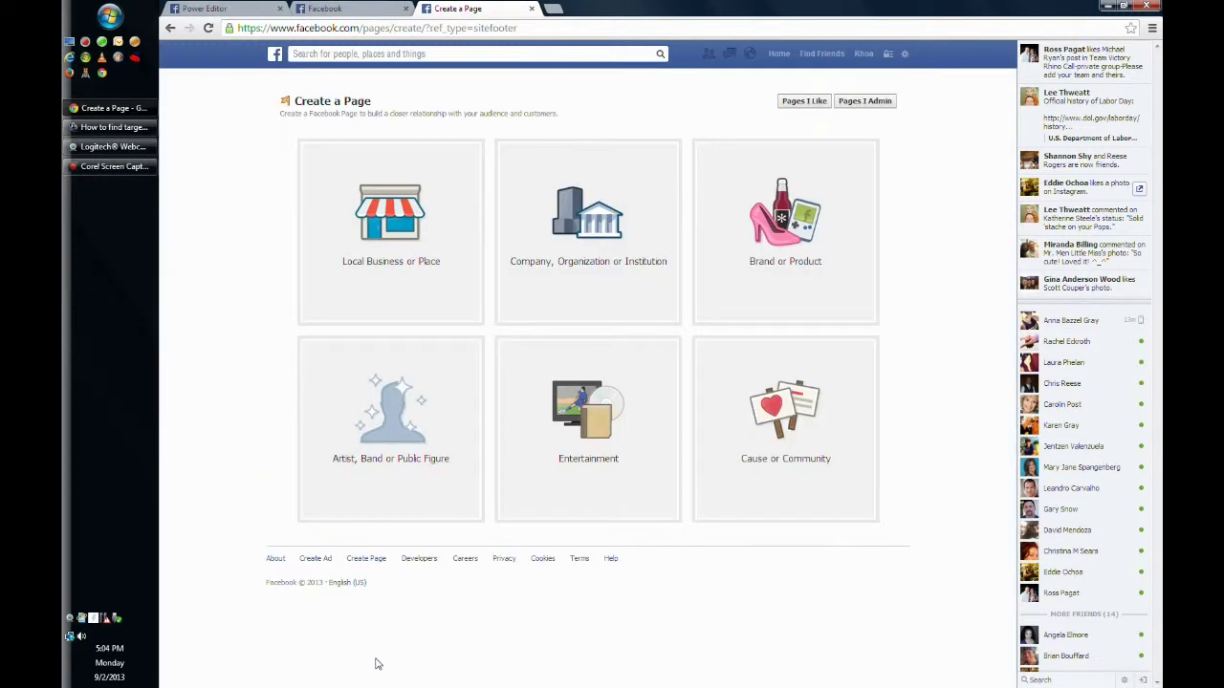
pyautogui.click(586, 239)
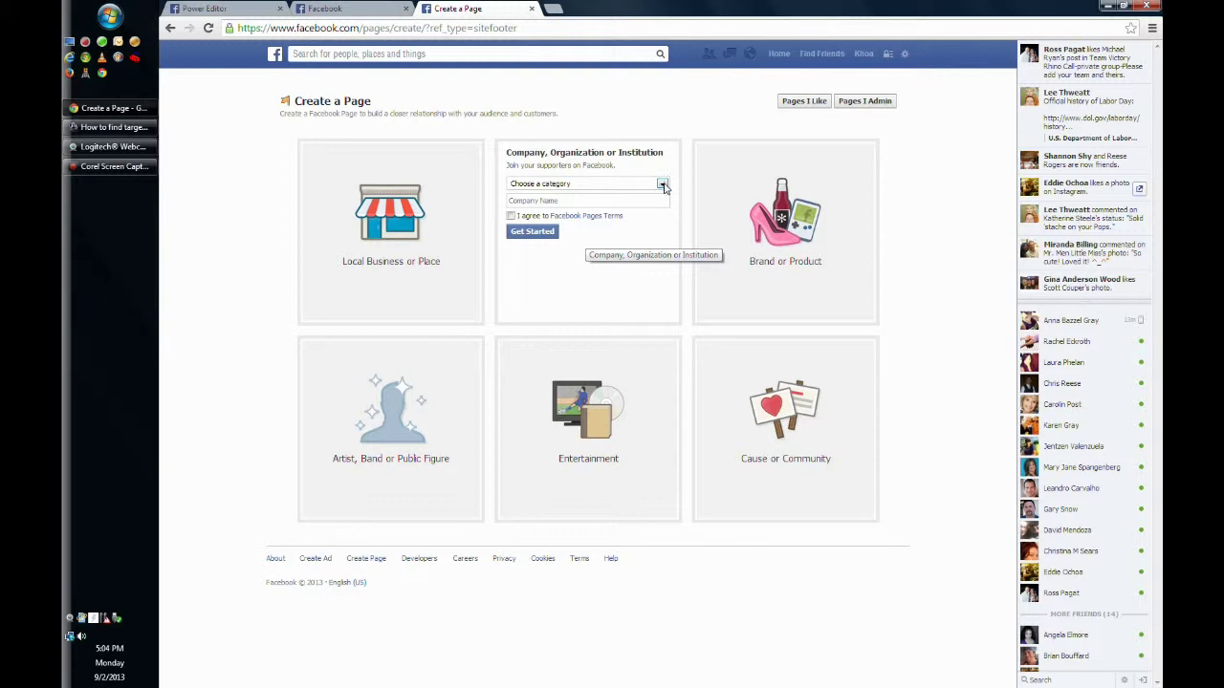
pyautogui.click(661, 185)
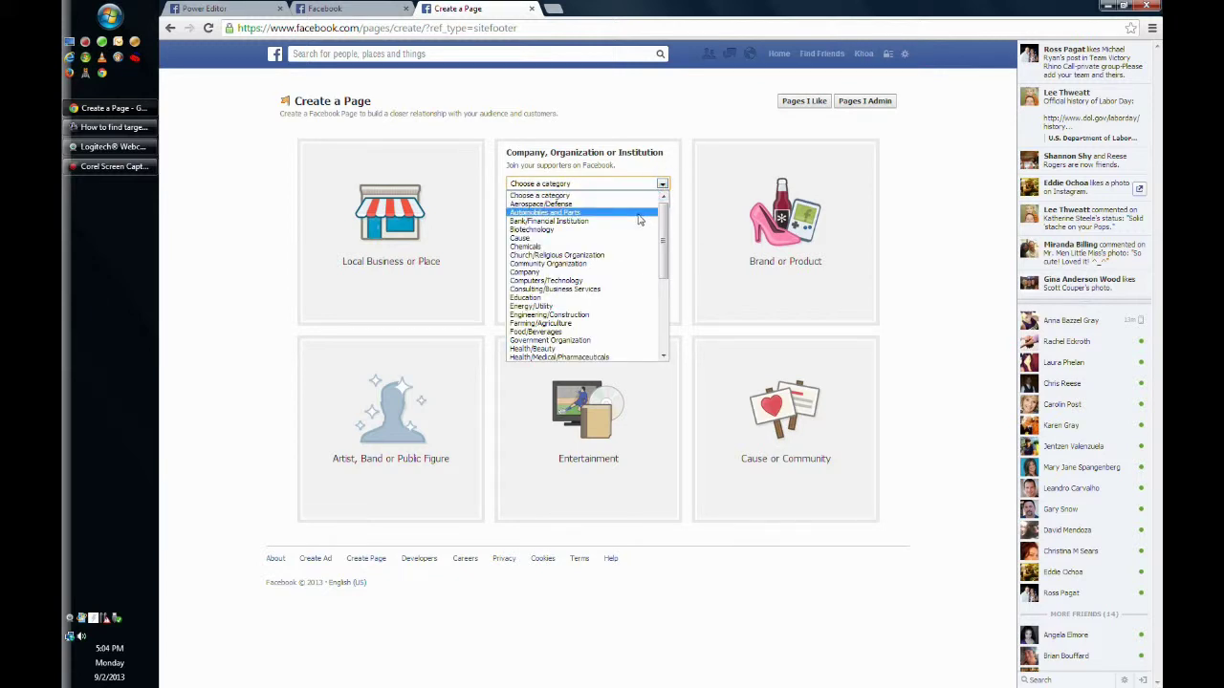
pyautogui.click(638, 214)
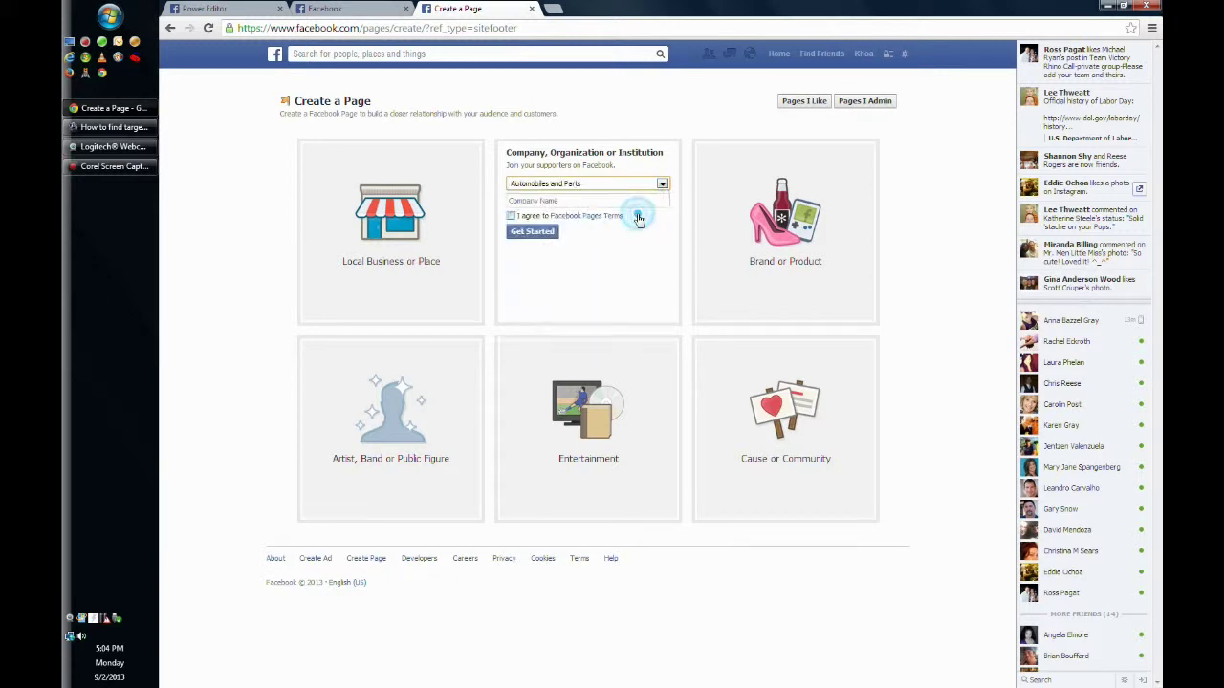
pyautogui.click(590, 202)
pyautogui.write('Te')
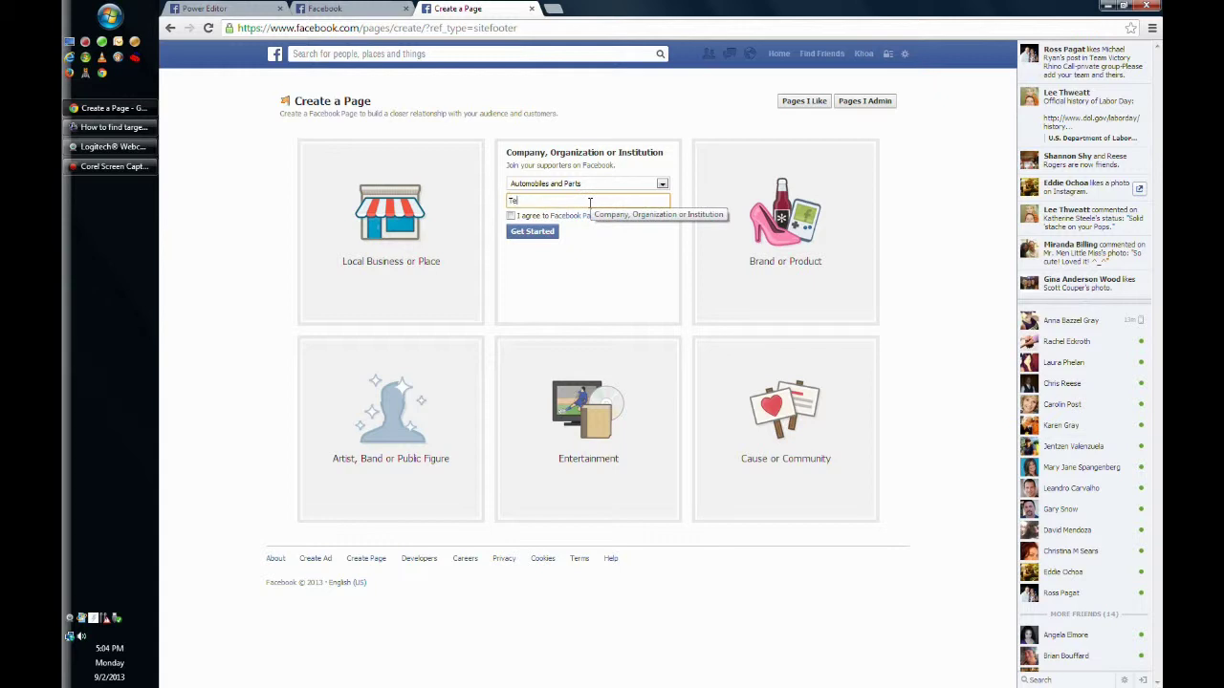
pyautogui.write('st2')
pyautogui.click(511, 216)
pyautogui.click(533, 232)
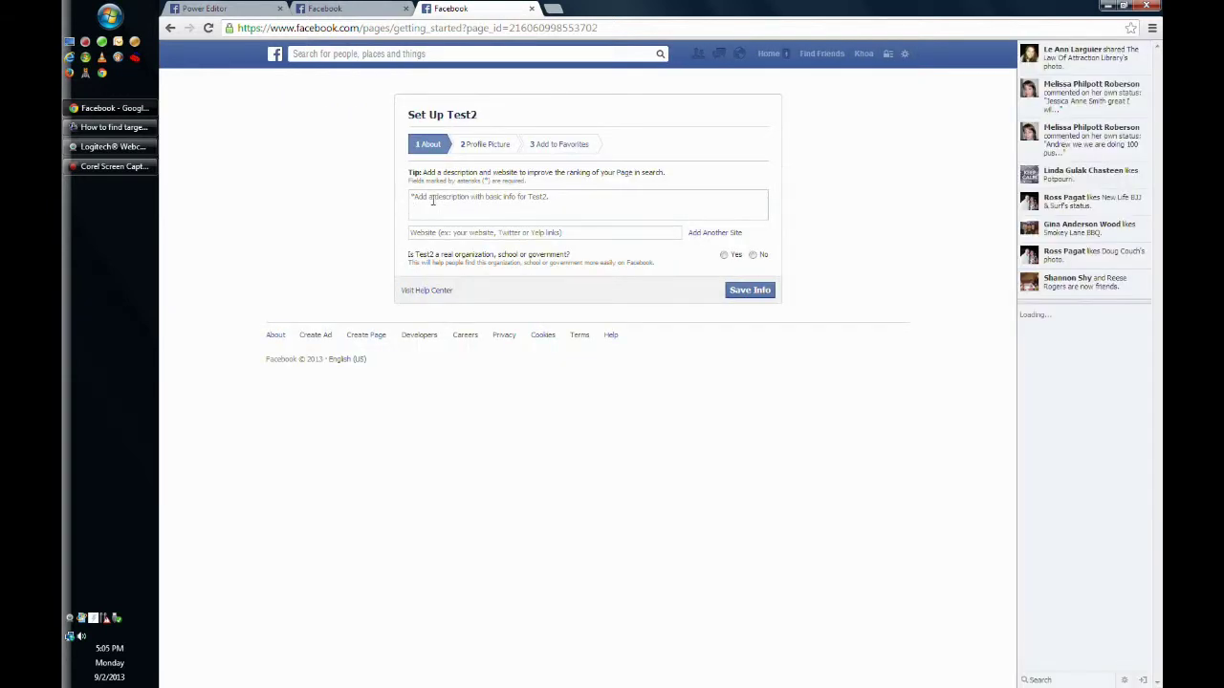
# Step: Save Test2's info with the description "The latest and greatest stuff." and No for being a real organization, school or government
pyautogui.click(579, 201)
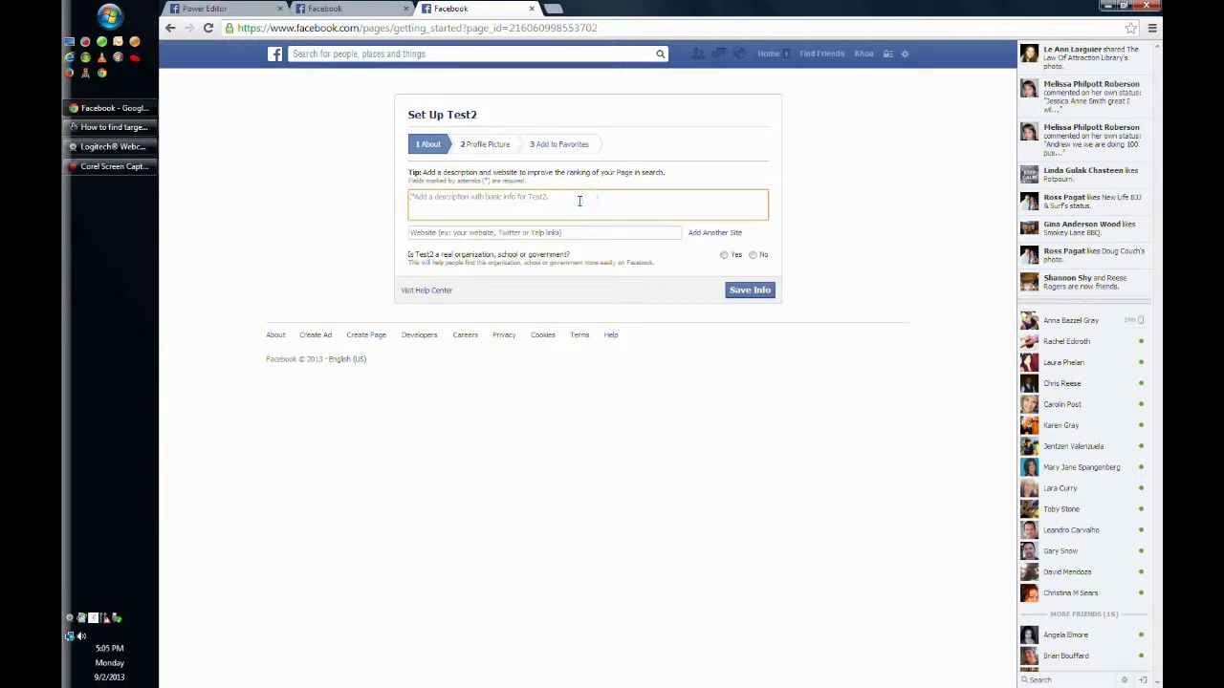
pyautogui.write('The la')
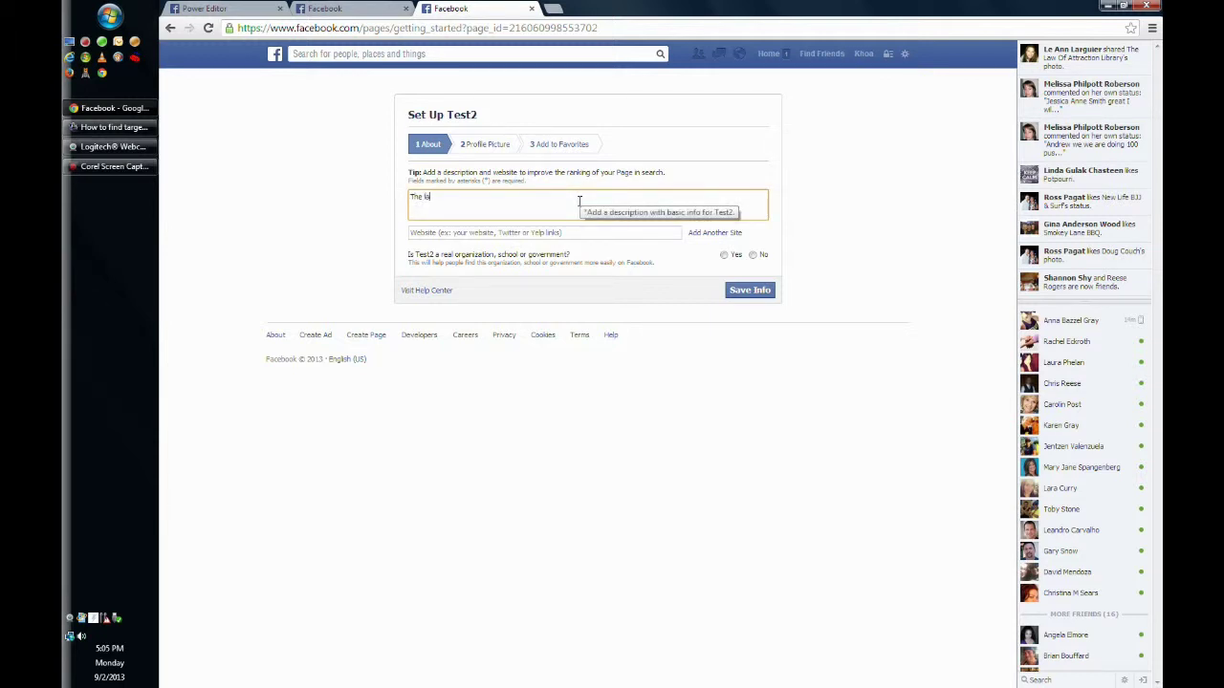
pyautogui.write('test and greatest stuff.')
pyautogui.click(597, 233)
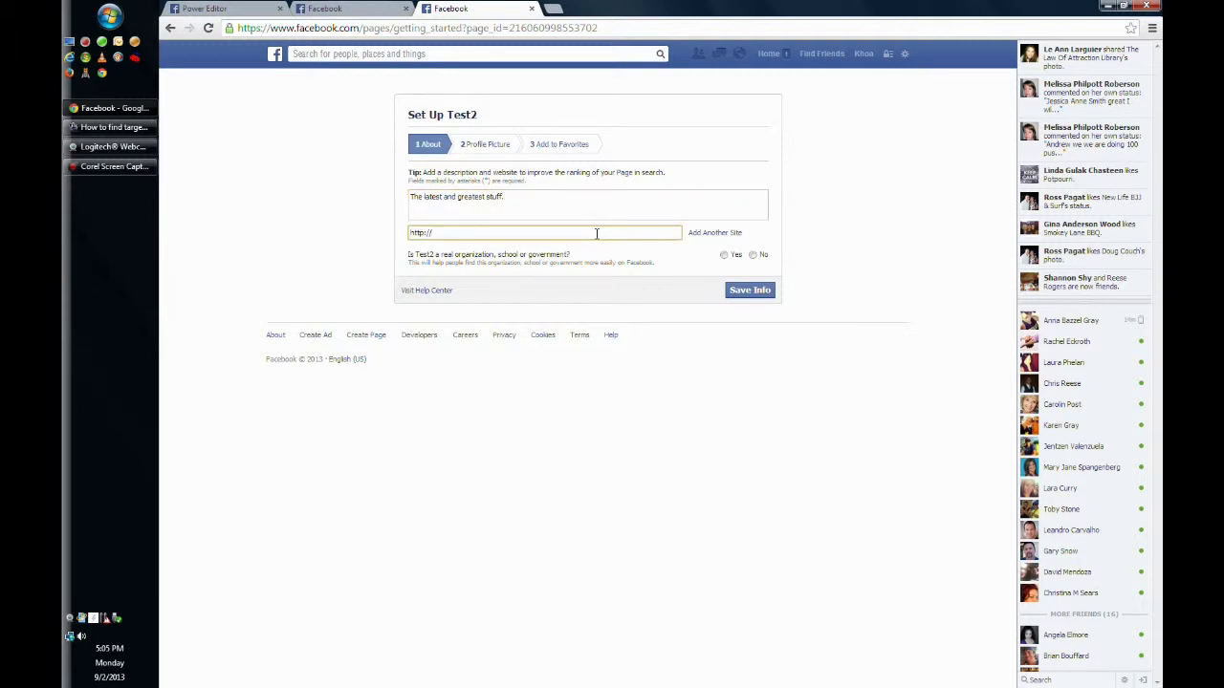
pyautogui.click(752, 255)
pyautogui.click(750, 292)
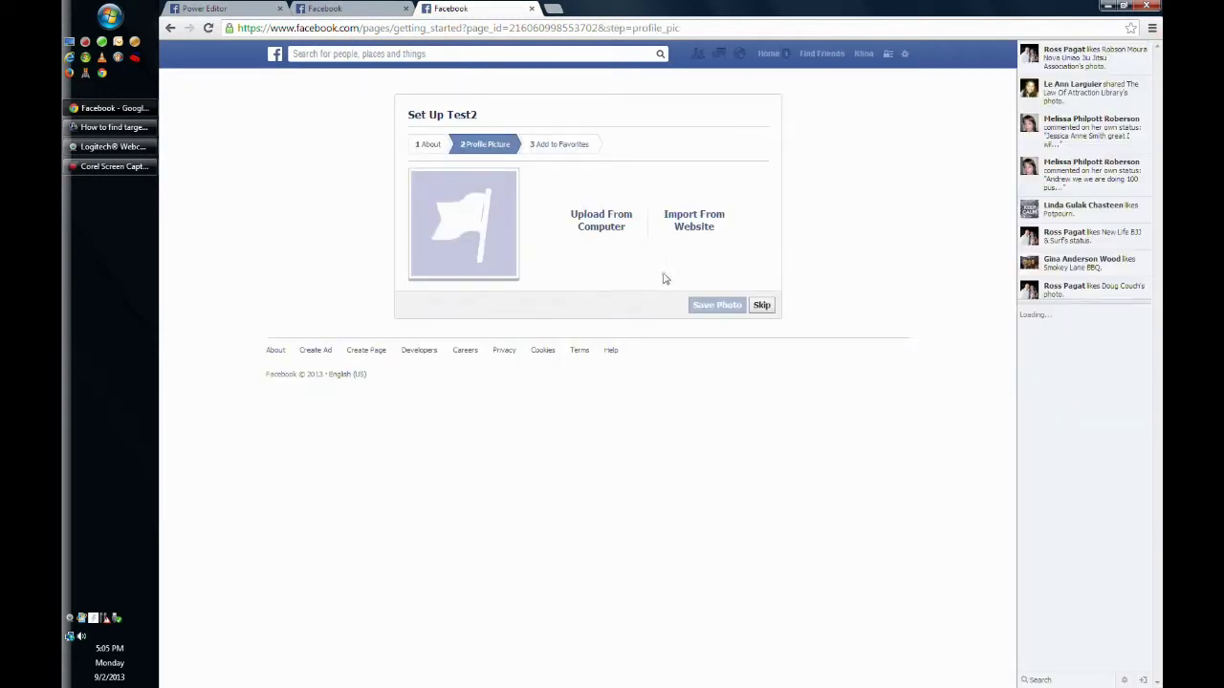
# Step: Skip the profile picture and favorites setup, and look over the new Test2 page down to its status area
pyautogui.click(762, 305)
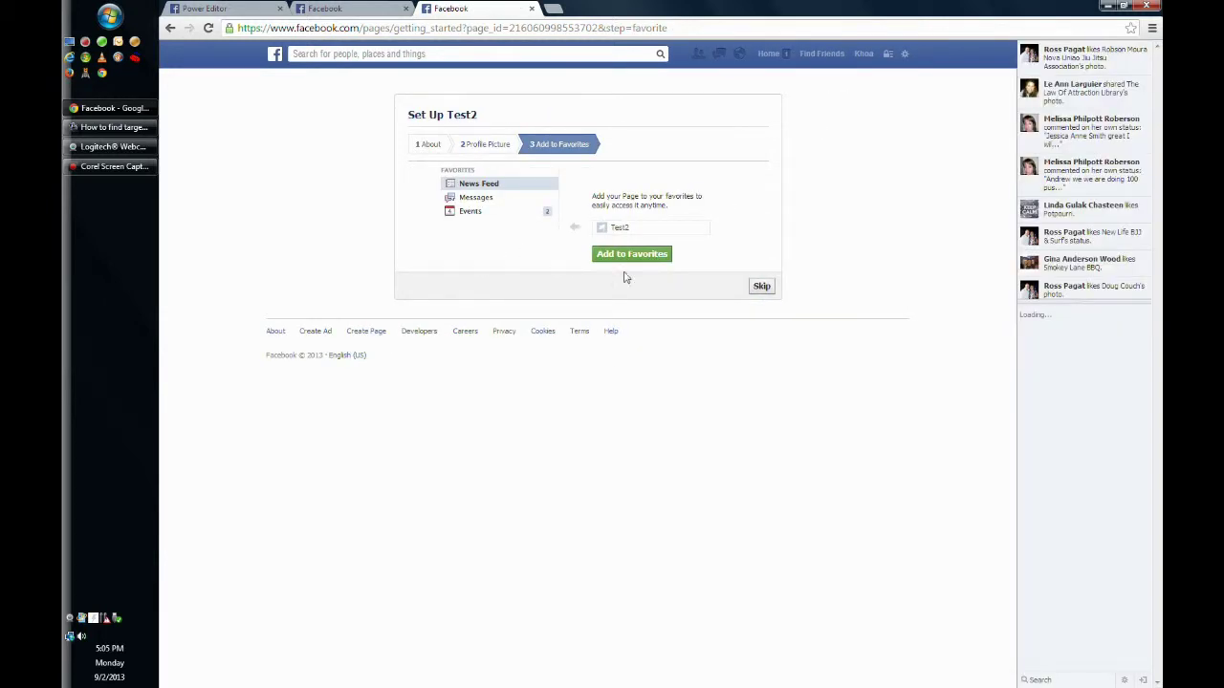
pyautogui.click(761, 286)
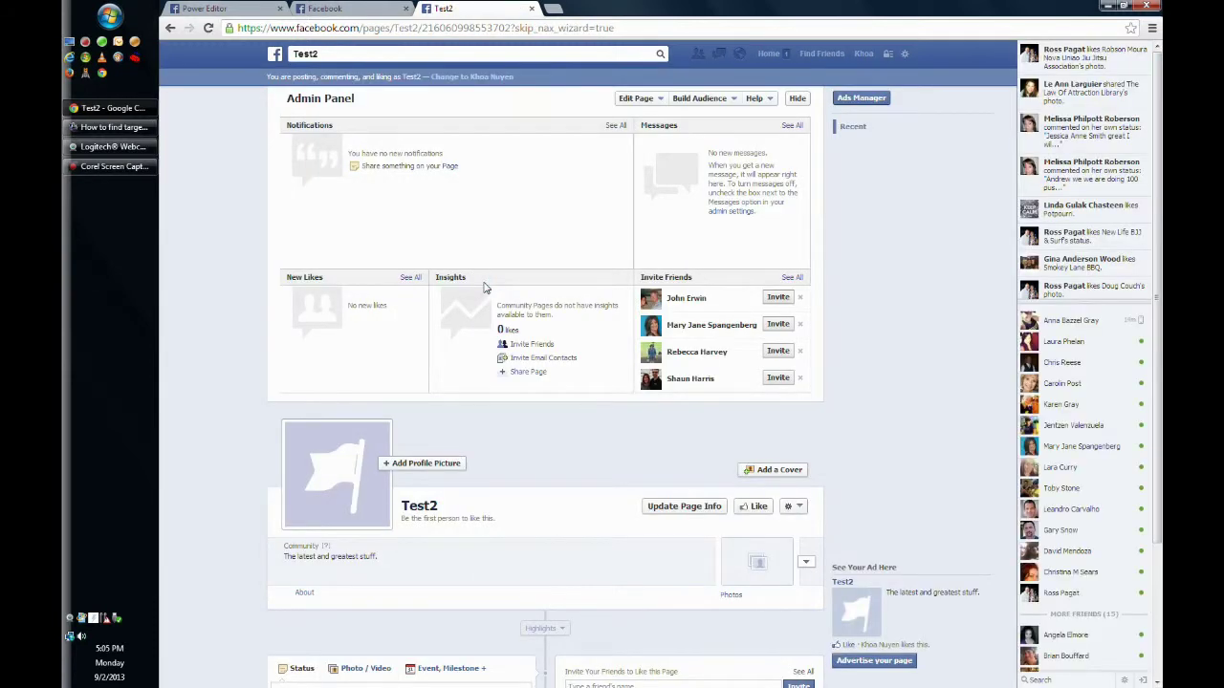
pyautogui.scroll(-3, 484, 288)
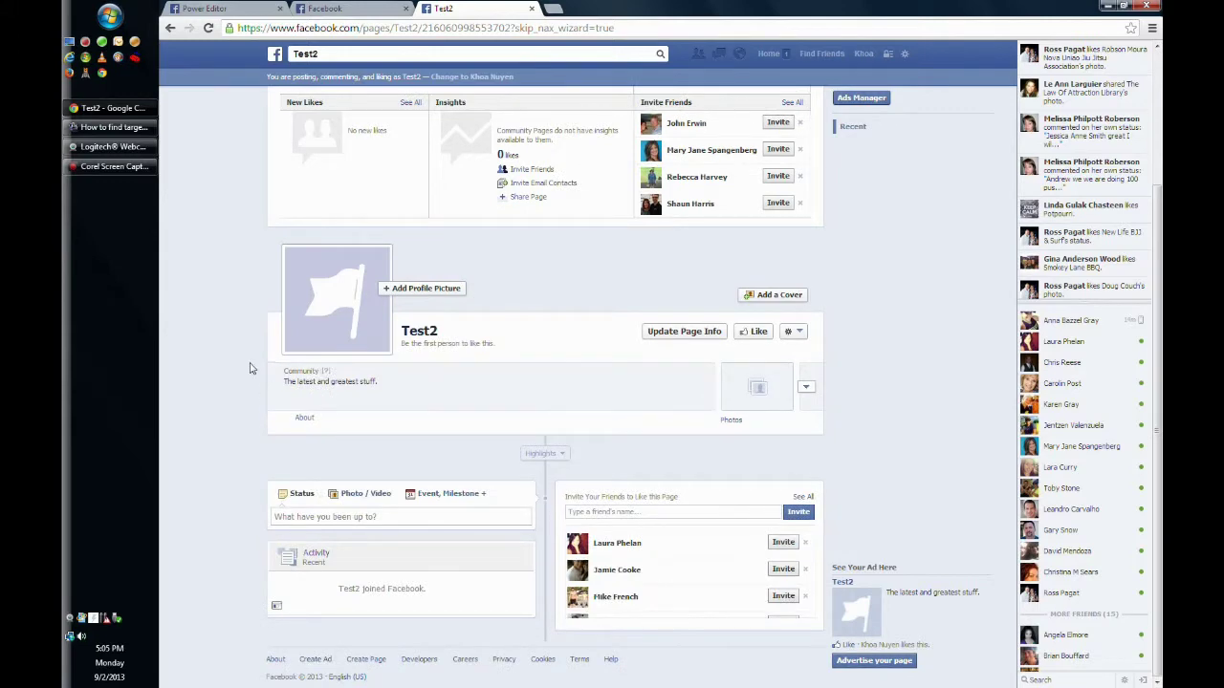
pyautogui.scroll(3, 202, 387)
pyautogui.scroll(-1, 201, 386)
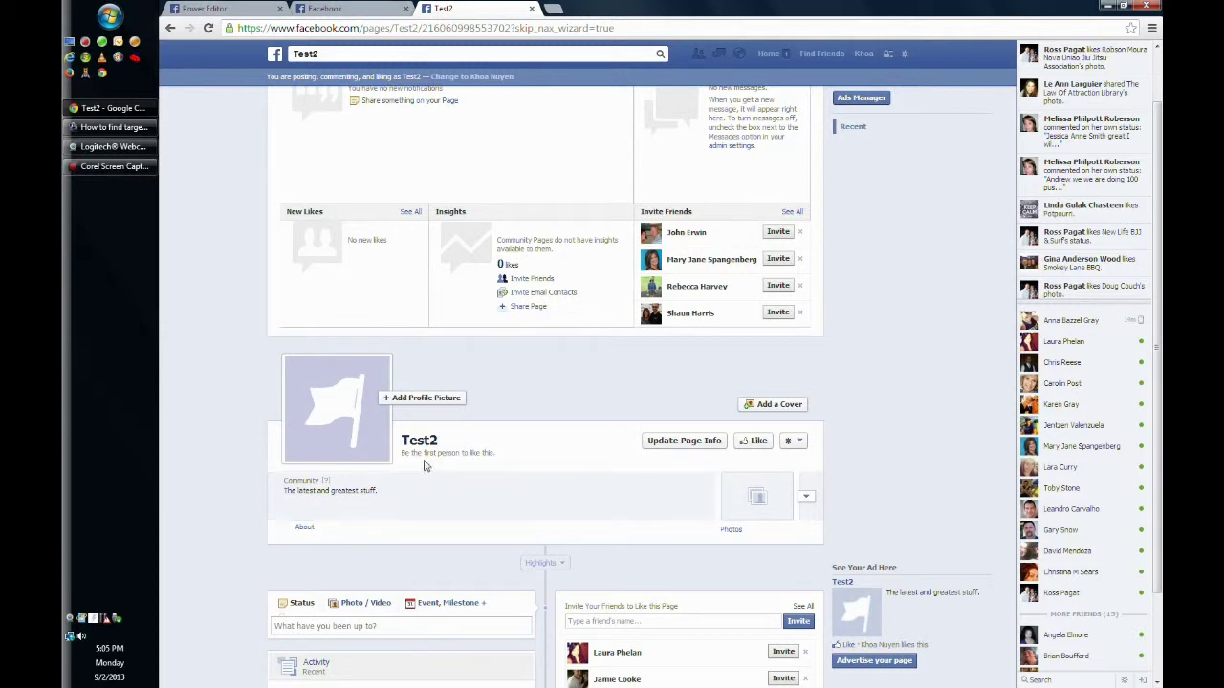
pyautogui.scroll(-1, 566, 497)
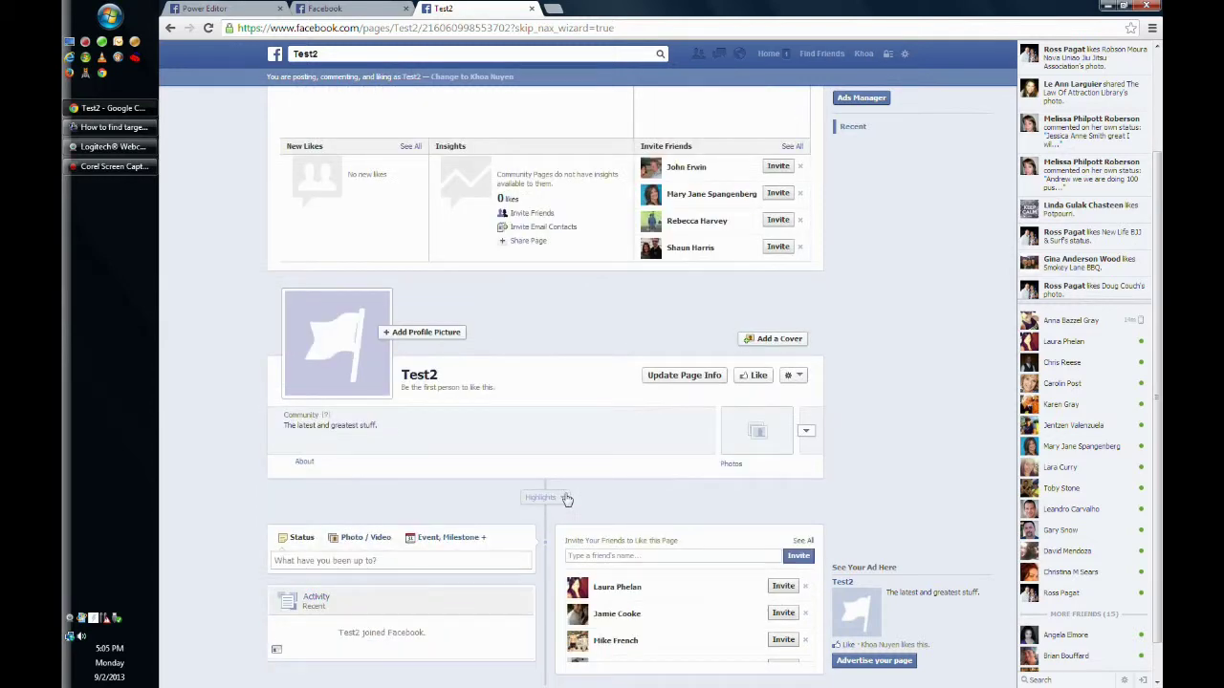
pyautogui.scroll(2, 566, 497)
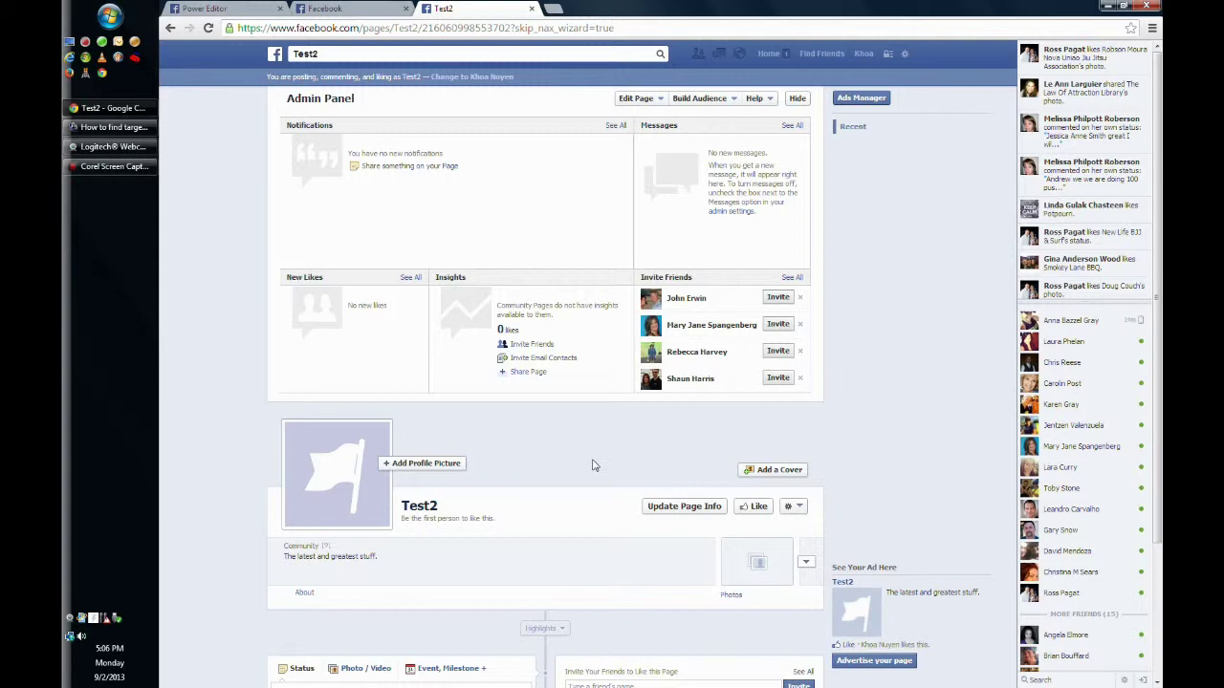
pyautogui.scroll(-2, 592, 466)
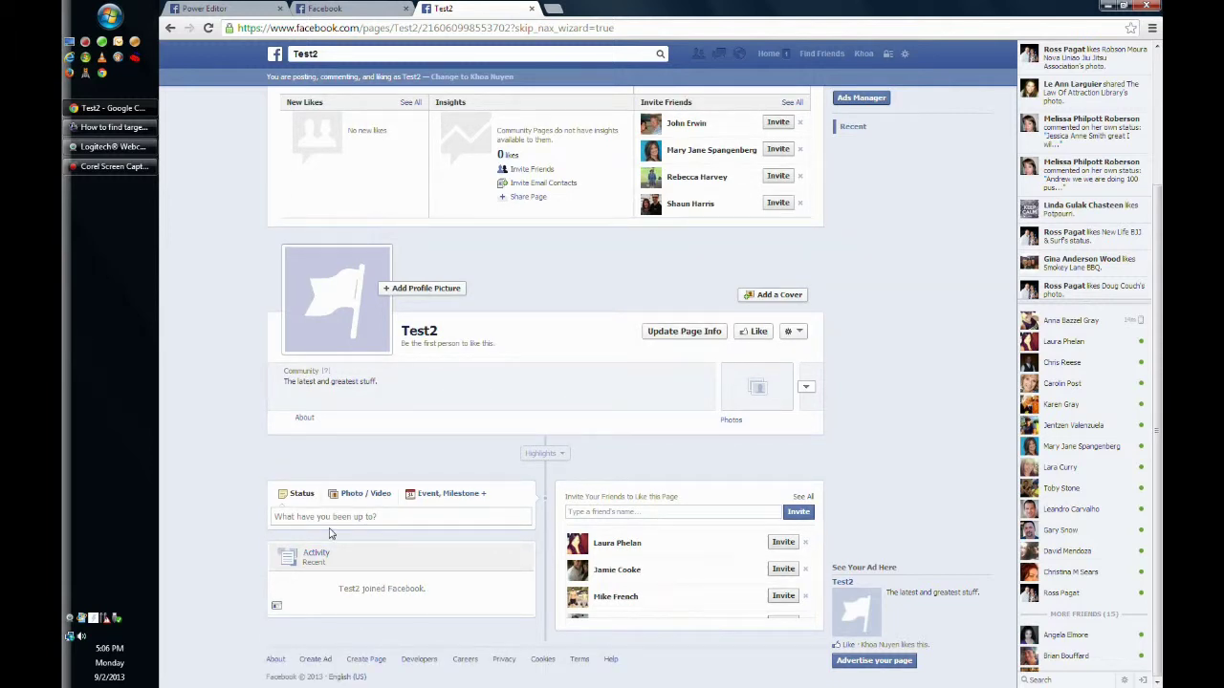
# Step: Draft a status on the Test2 page reading "Check out my latest creation a magazine than can be loaded in .5 seconds. Super cool!"
pyautogui.click(332, 517)
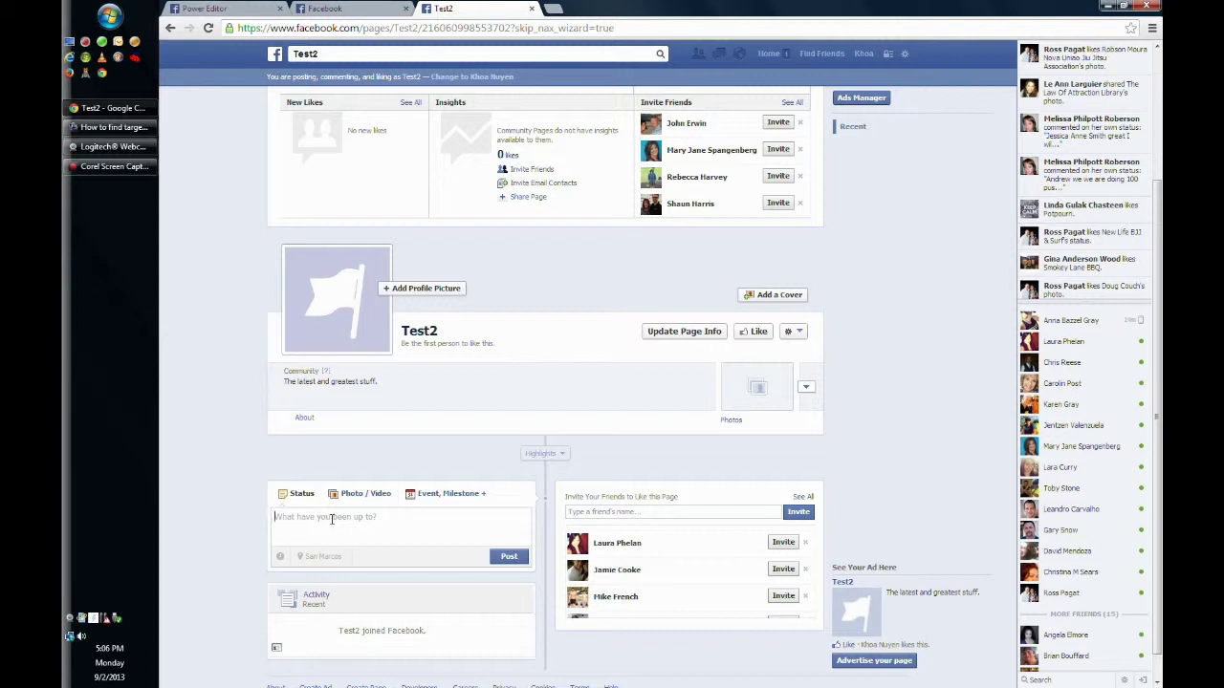
pyautogui.write('Check out my latest creation a mage')
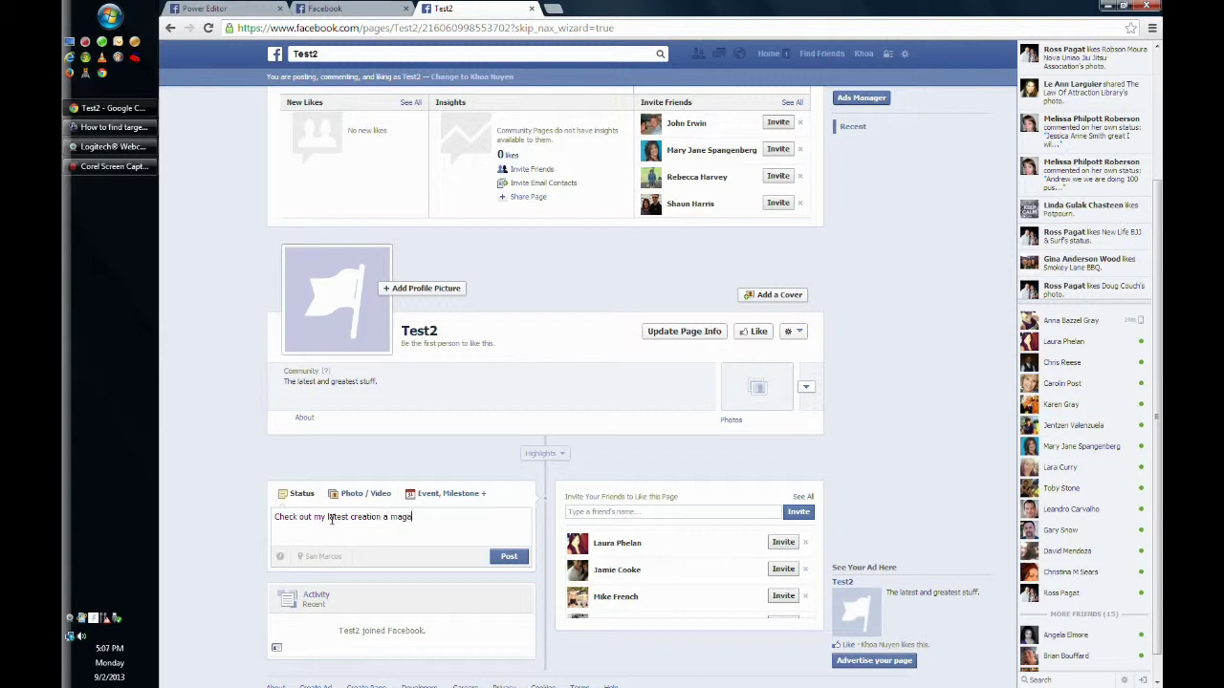
pyautogui.write('zine than can be loaded in .5 seconds. S')
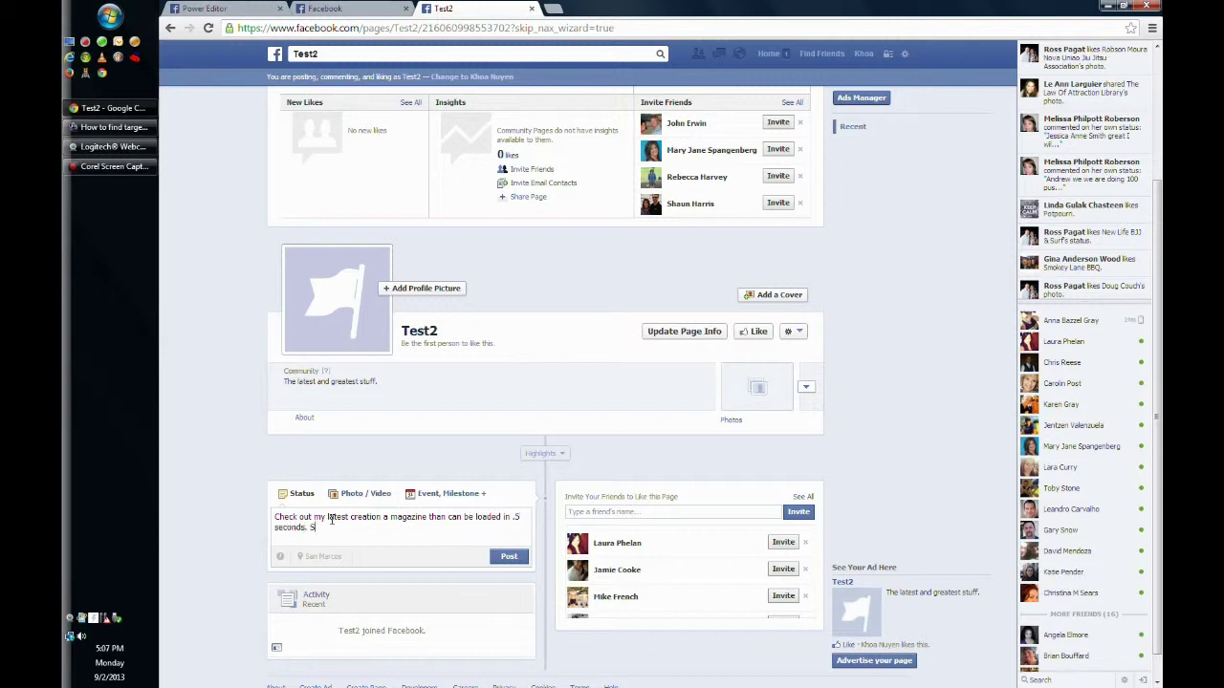
pyautogui.write('uper cool.')
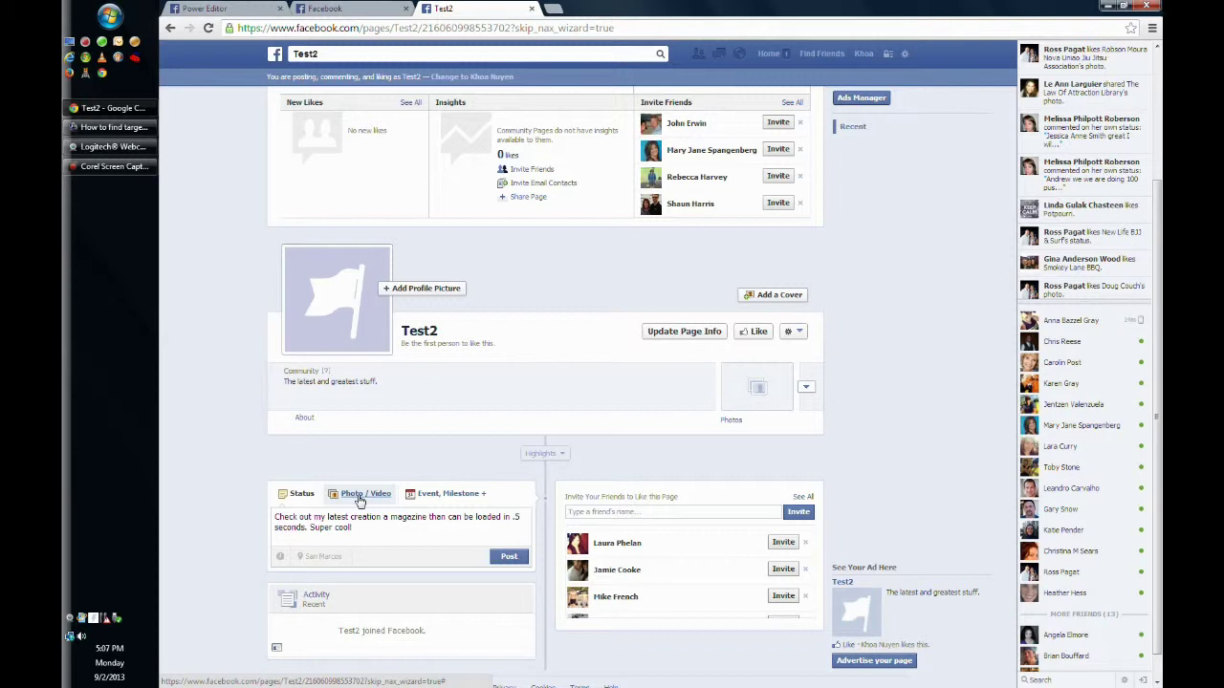
# Step: Attach the skinny legs JPEG image from the Desktop to the drafted status and publish the photo post
pyautogui.click(359, 499)
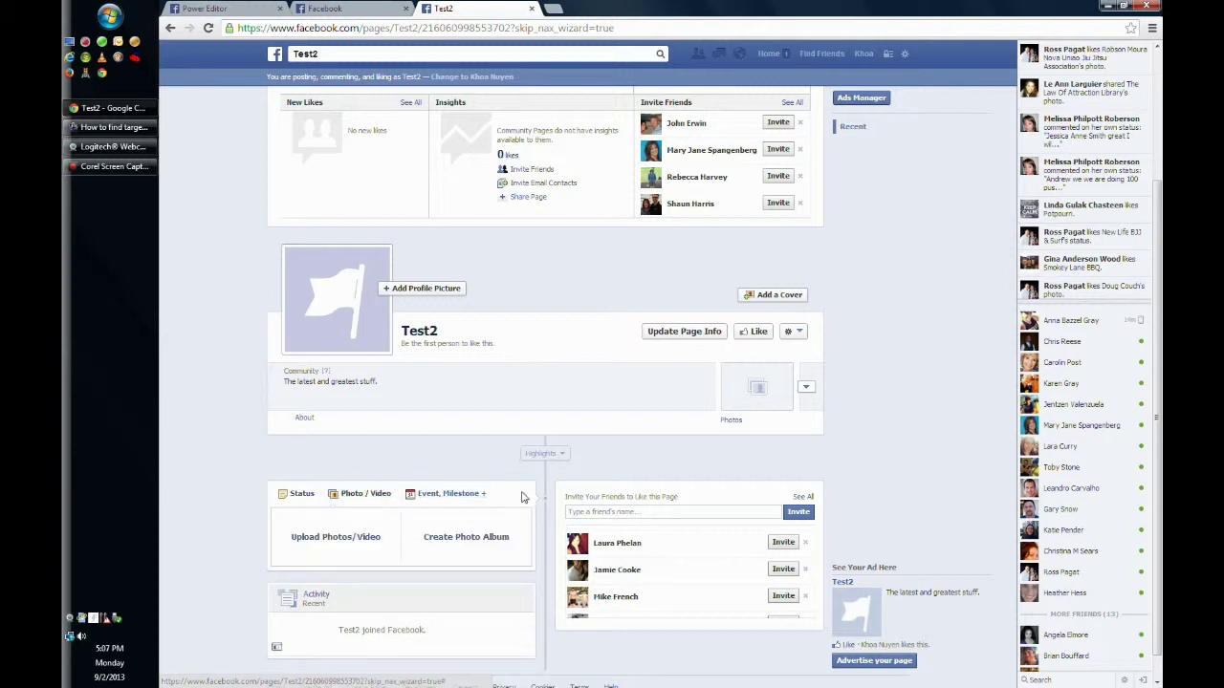
pyautogui.click(356, 540)
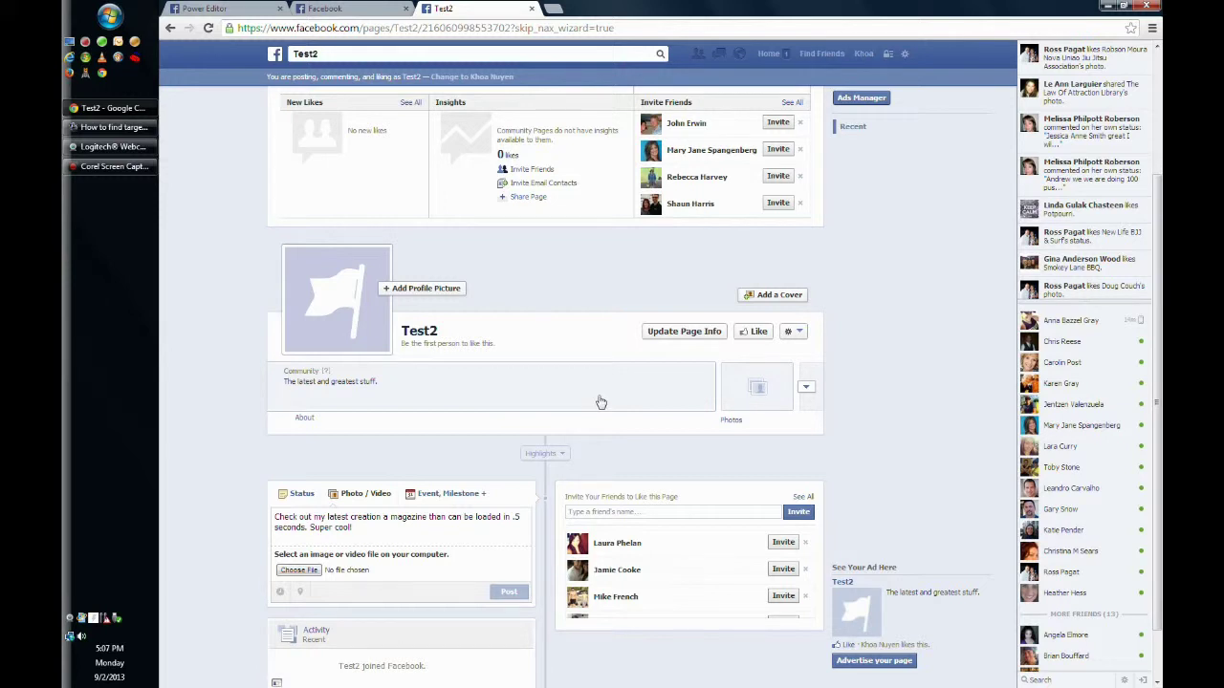
pyautogui.click(304, 571)
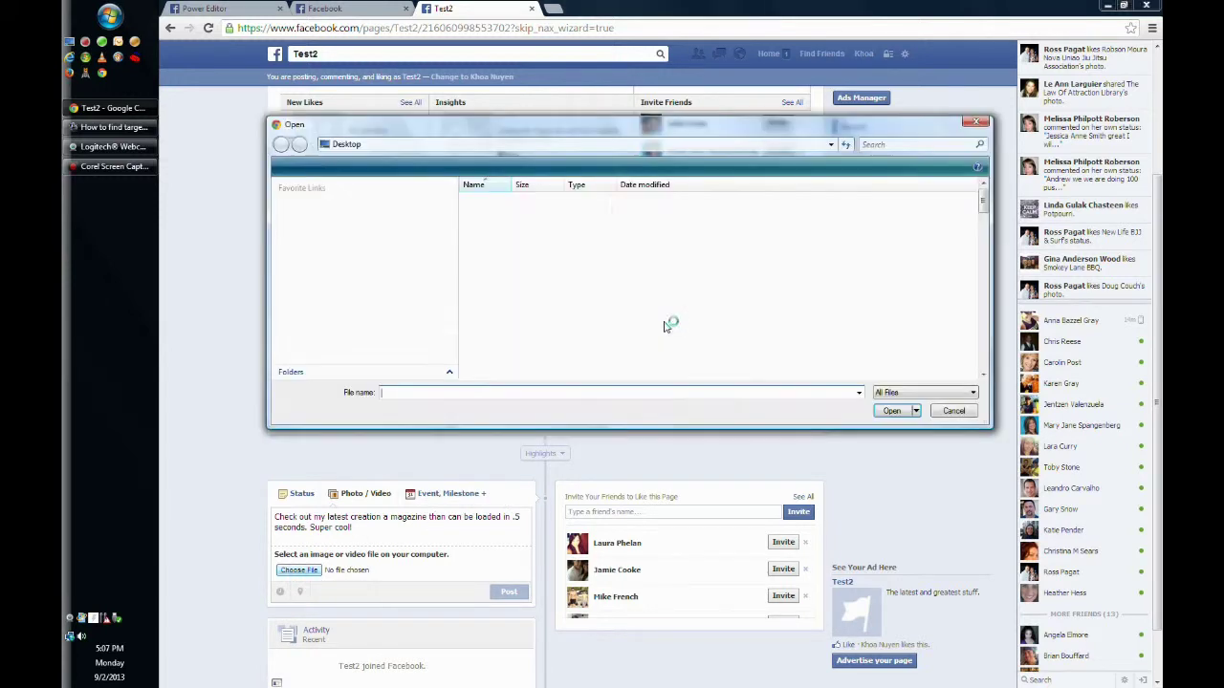
pyautogui.scroll(-10, 971, 231)
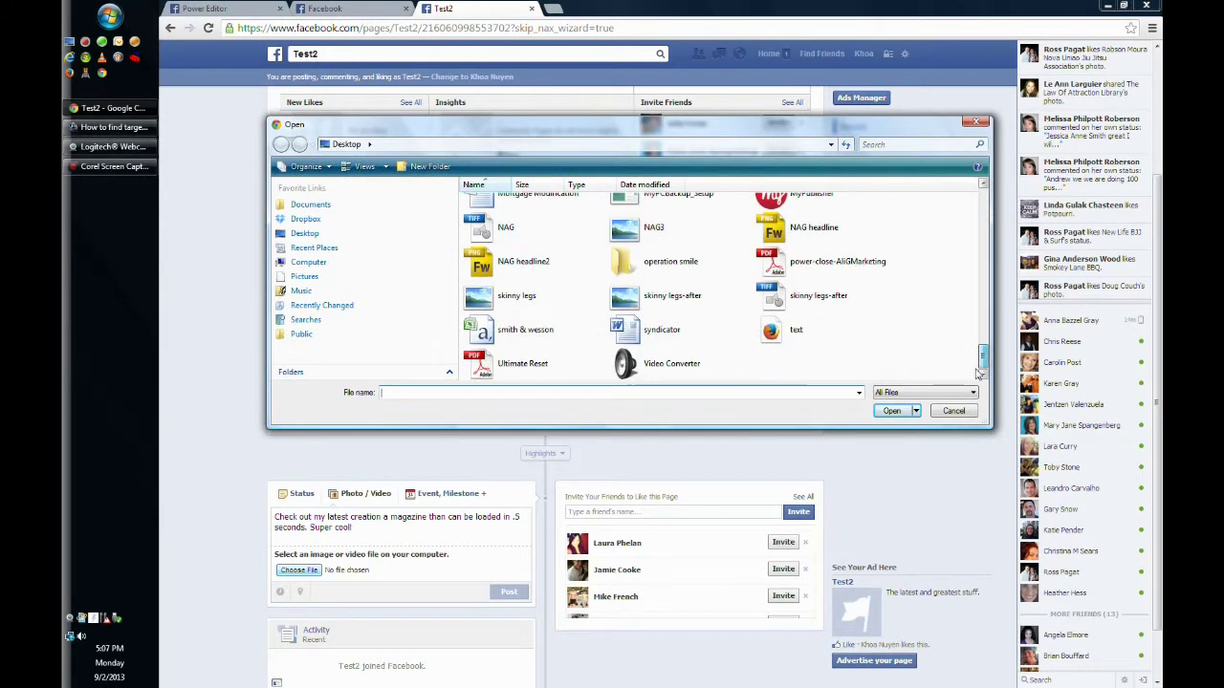
pyautogui.click(533, 290)
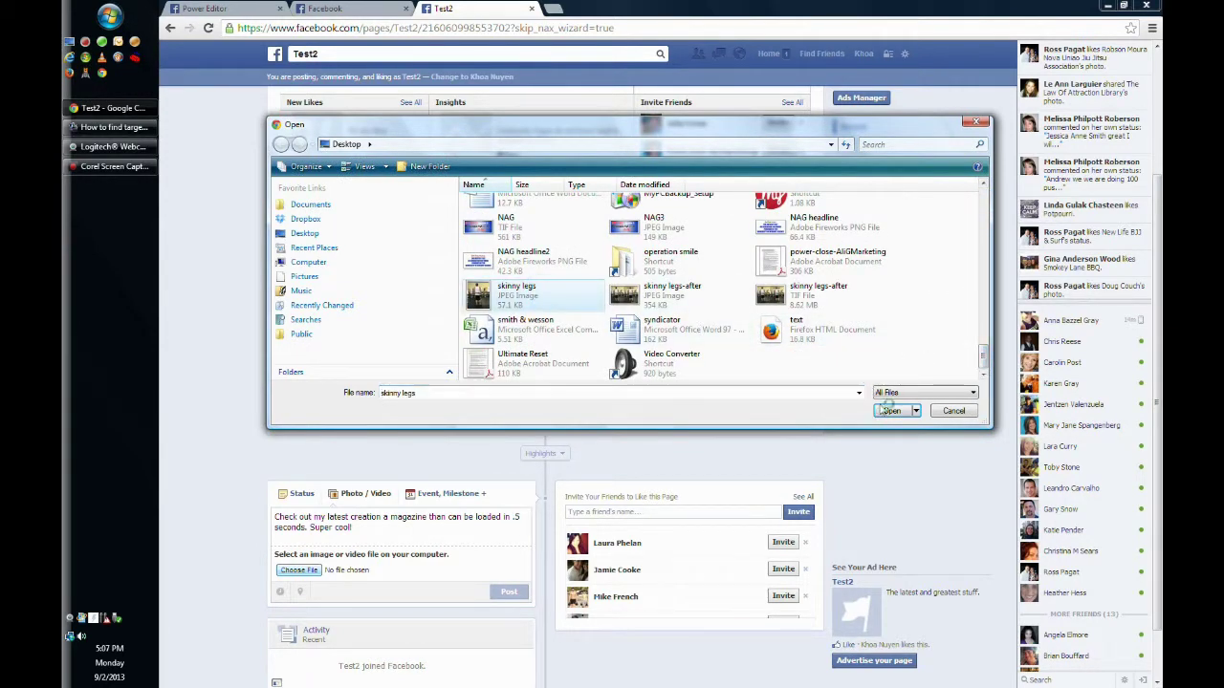
pyautogui.click(891, 411)
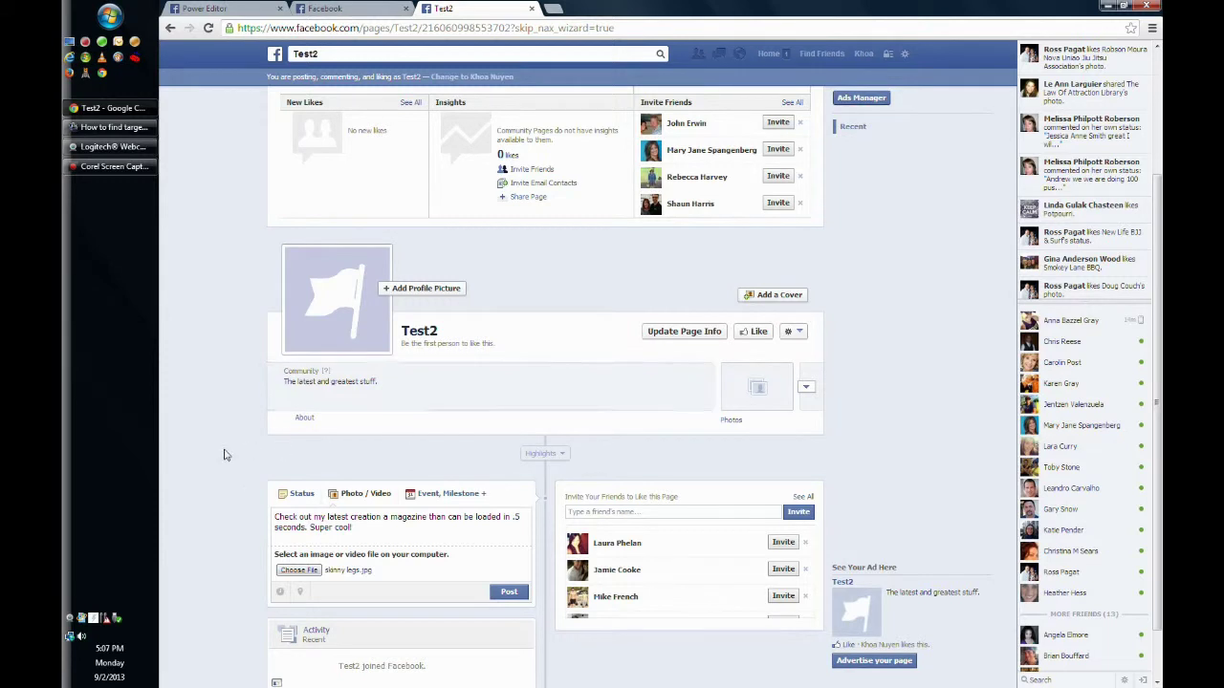
pyautogui.click(515, 593)
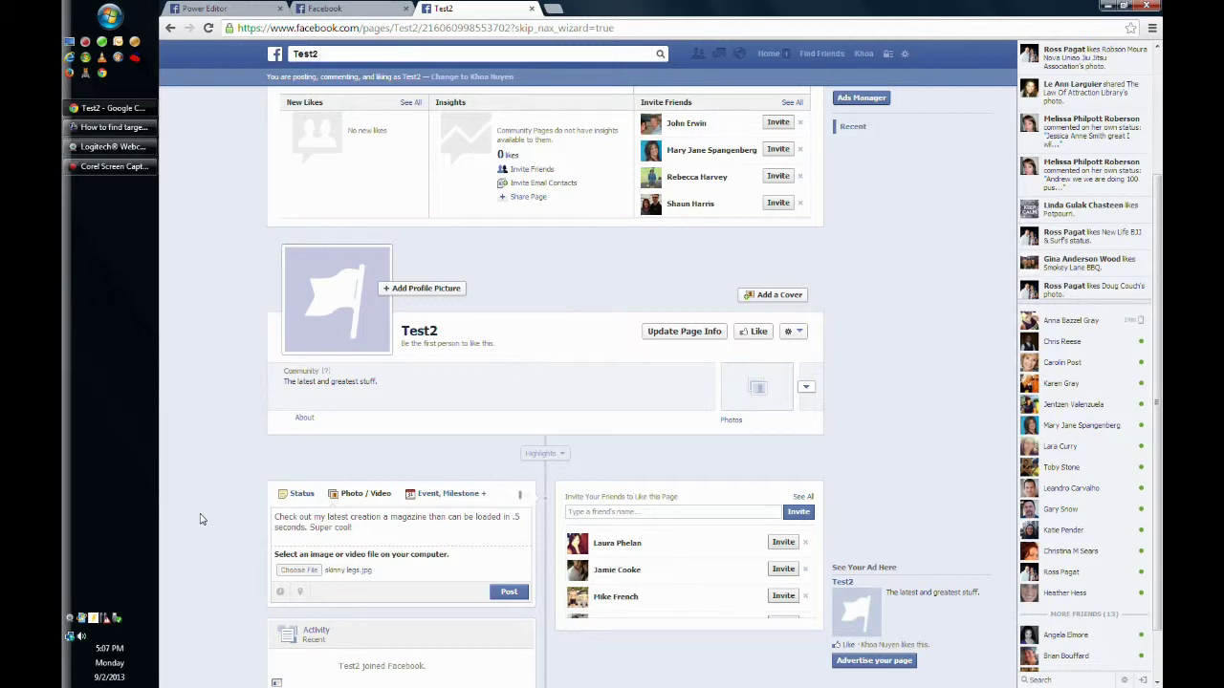
# Step: Start creating a new ad and choose the Test2 page as the destination to advertise
pyautogui.scroll(-3, 205, 517)
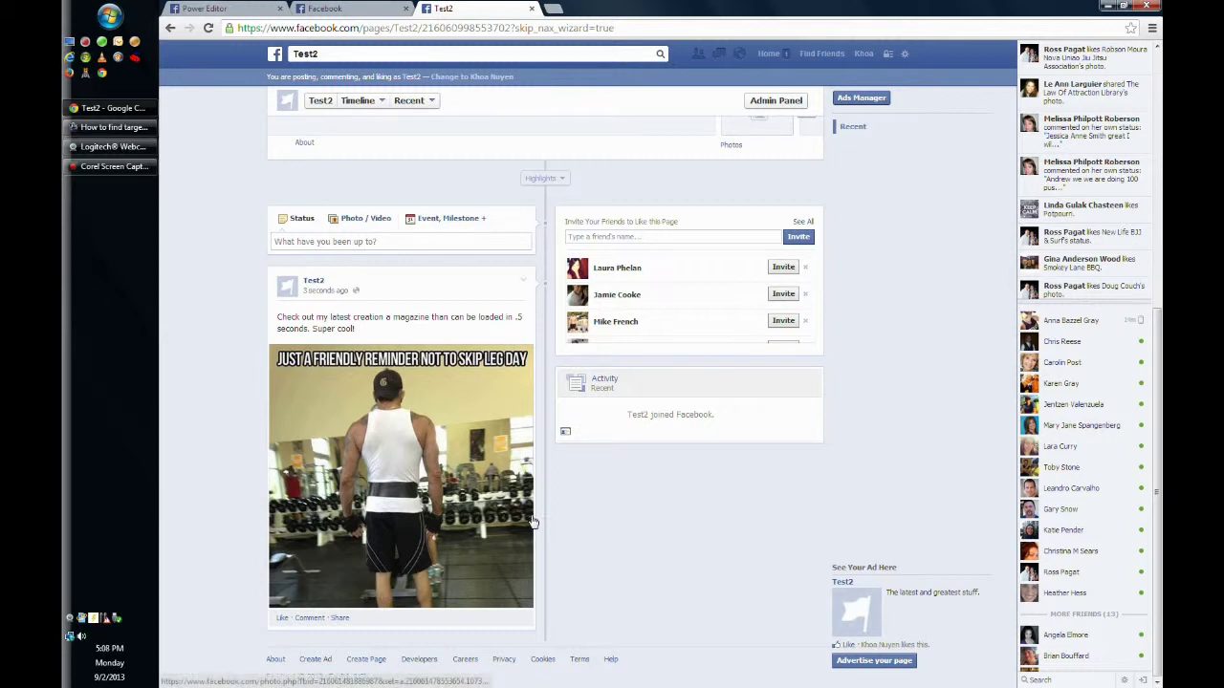
pyautogui.scroll(2, 606, 532)
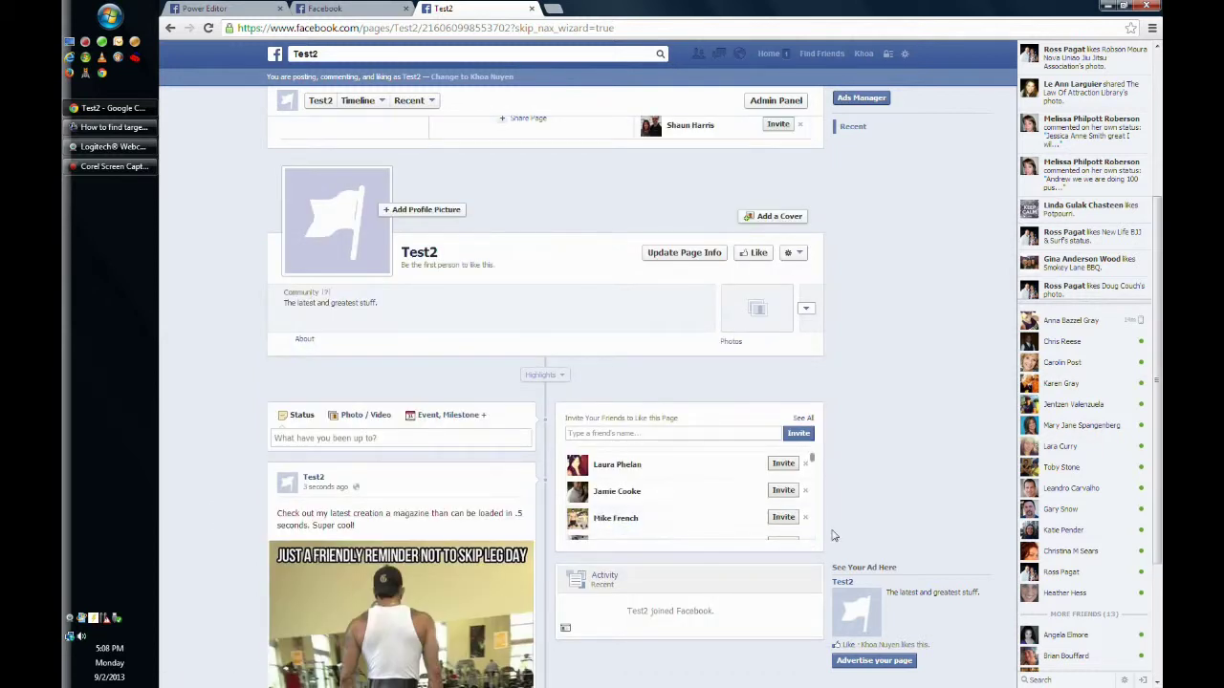
pyautogui.scroll(3, 895, 489)
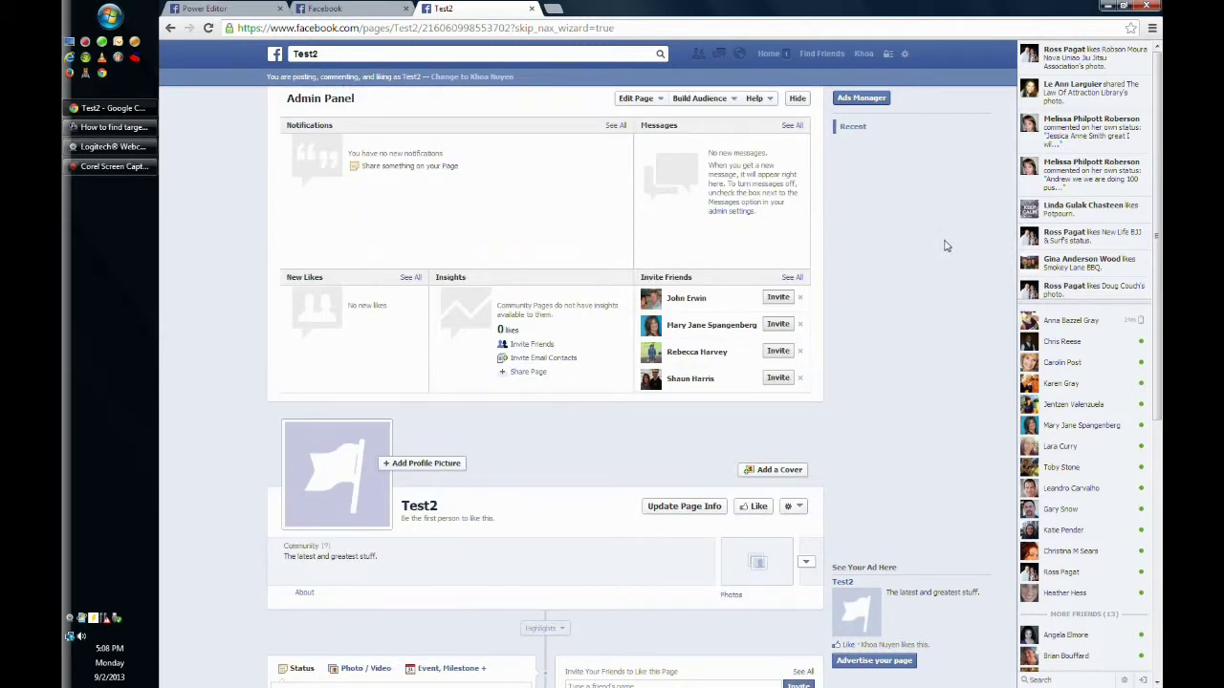
pyautogui.click(904, 54)
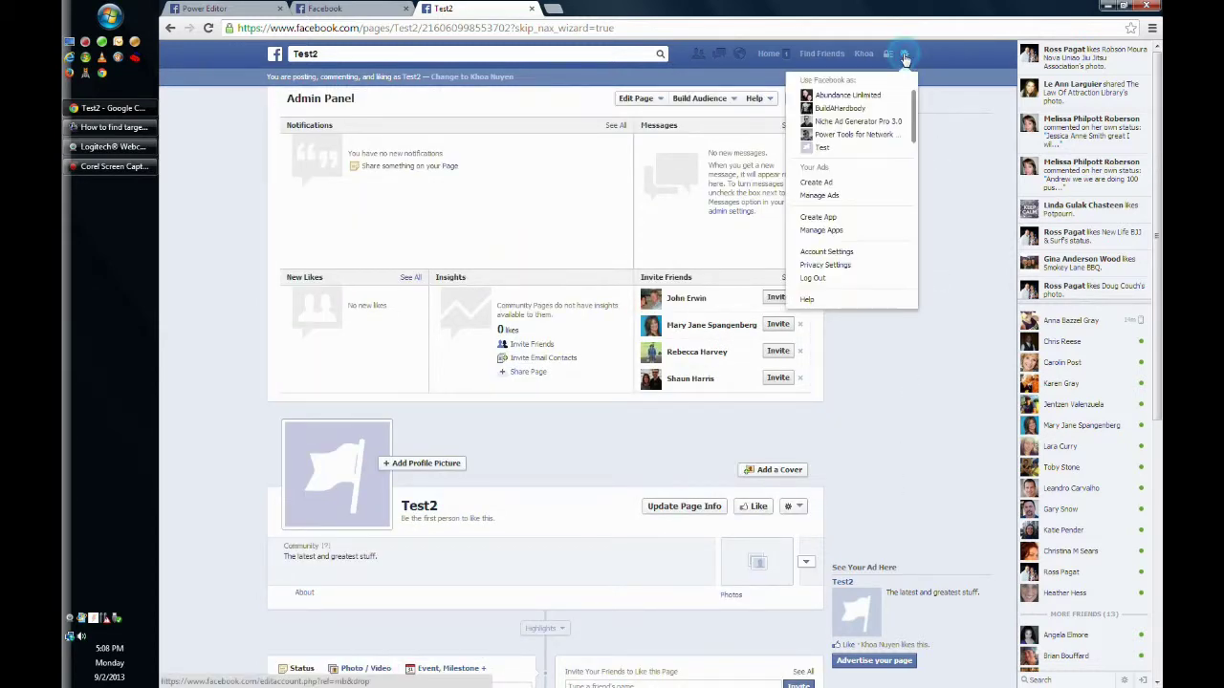
pyautogui.click(862, 186)
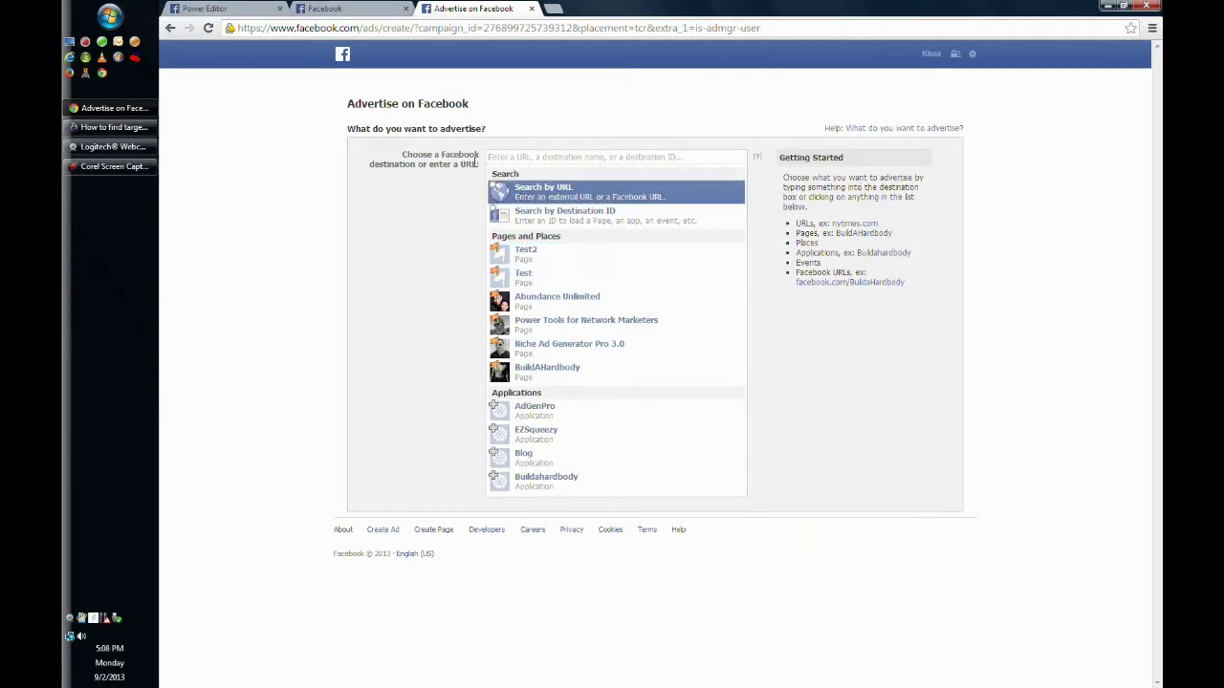
pyautogui.click(561, 260)
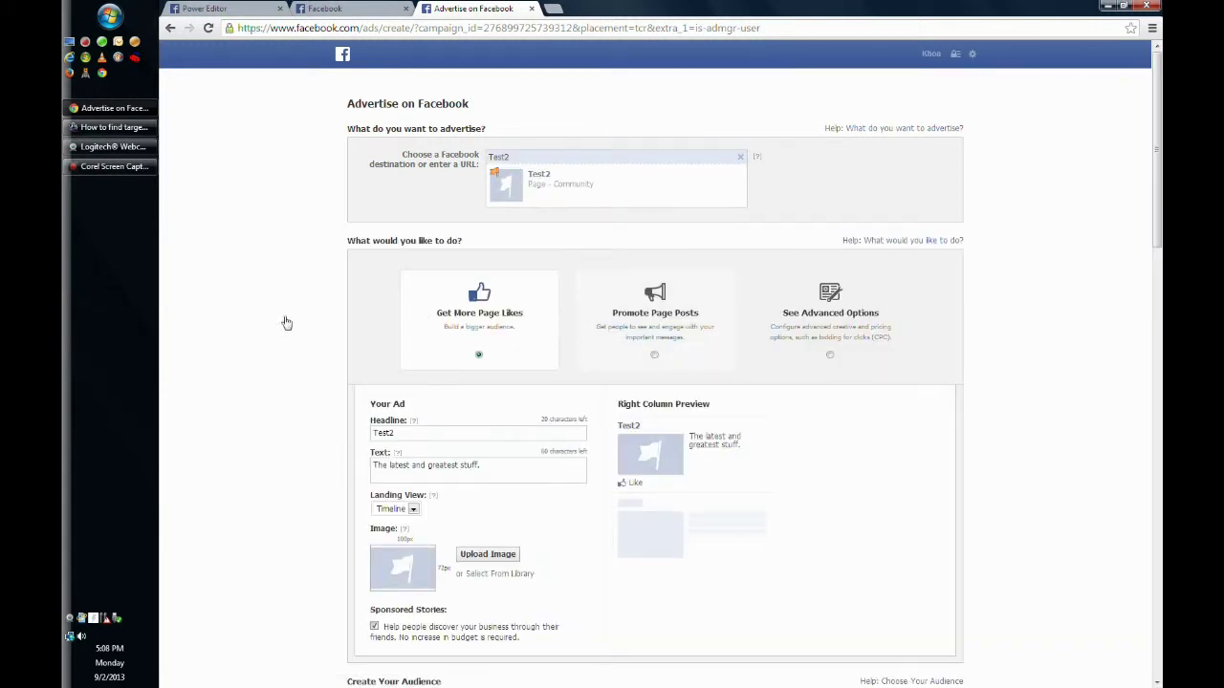
# Step: Set the ad's objective to Promote Page Posts and check the choice of page post, keeping "Check out my latest creation"
pyautogui.scroll(-1, 287, 321)
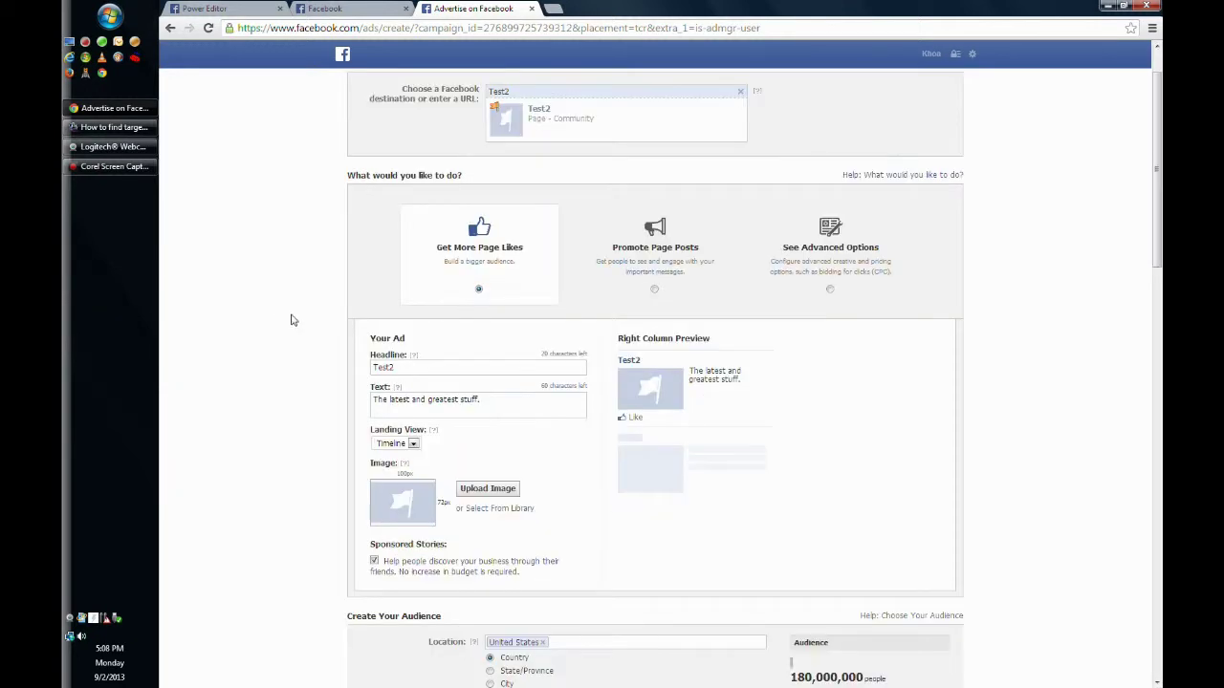
pyautogui.click(655, 289)
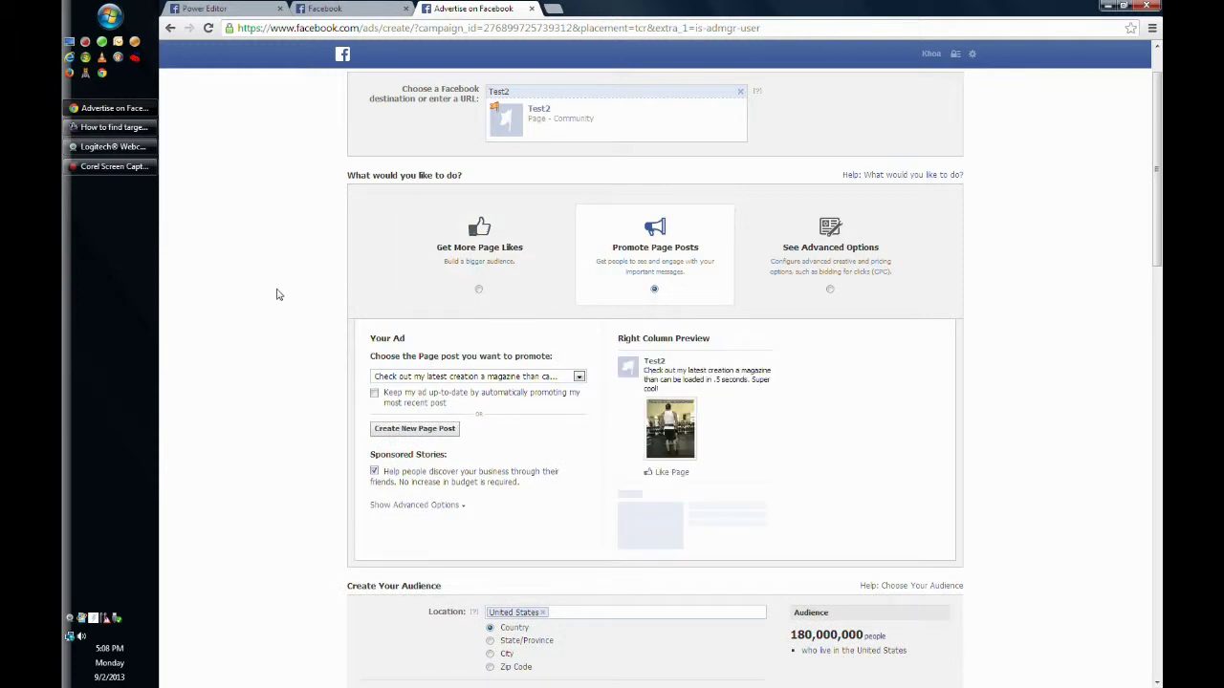
pyautogui.scroll(-3, 276, 295)
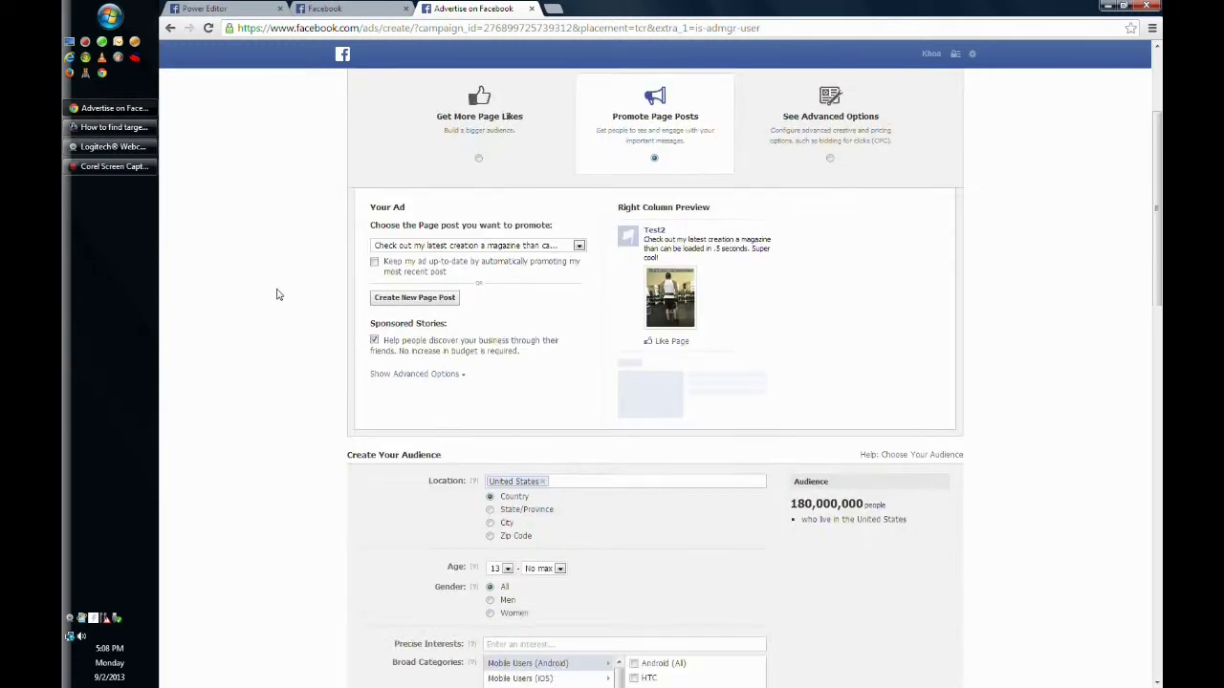
pyautogui.click(578, 246)
pyautogui.click(579, 247)
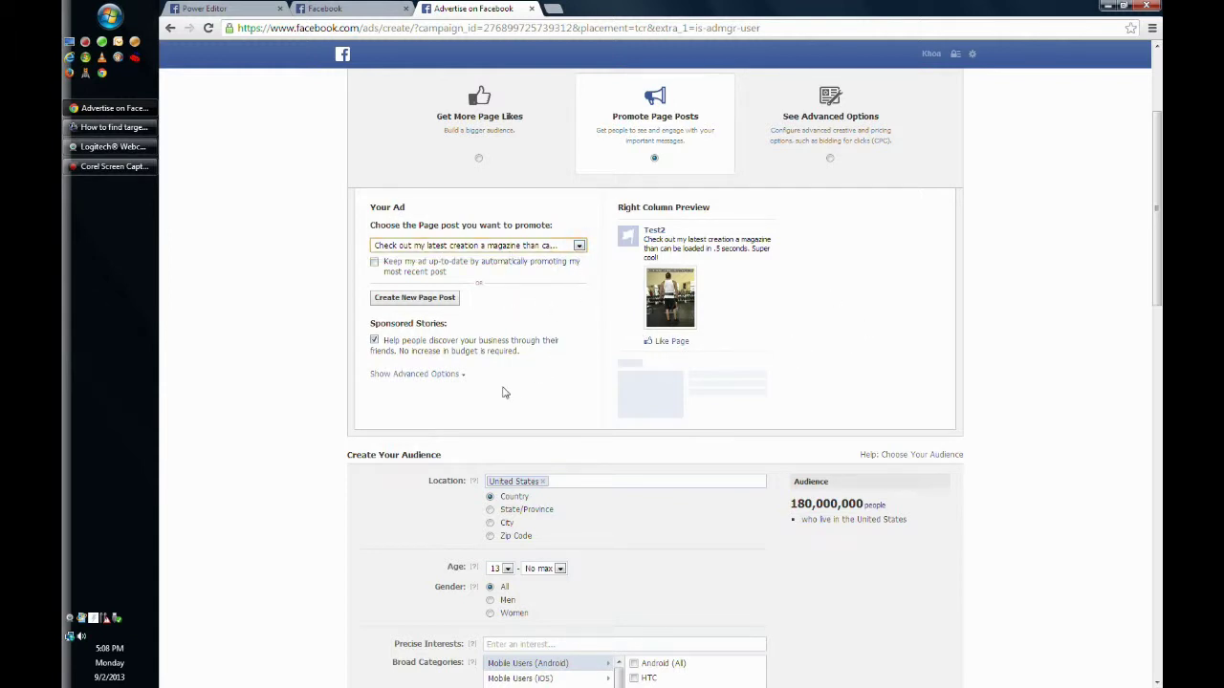
pyautogui.click(579, 246)
pyautogui.click(222, 341)
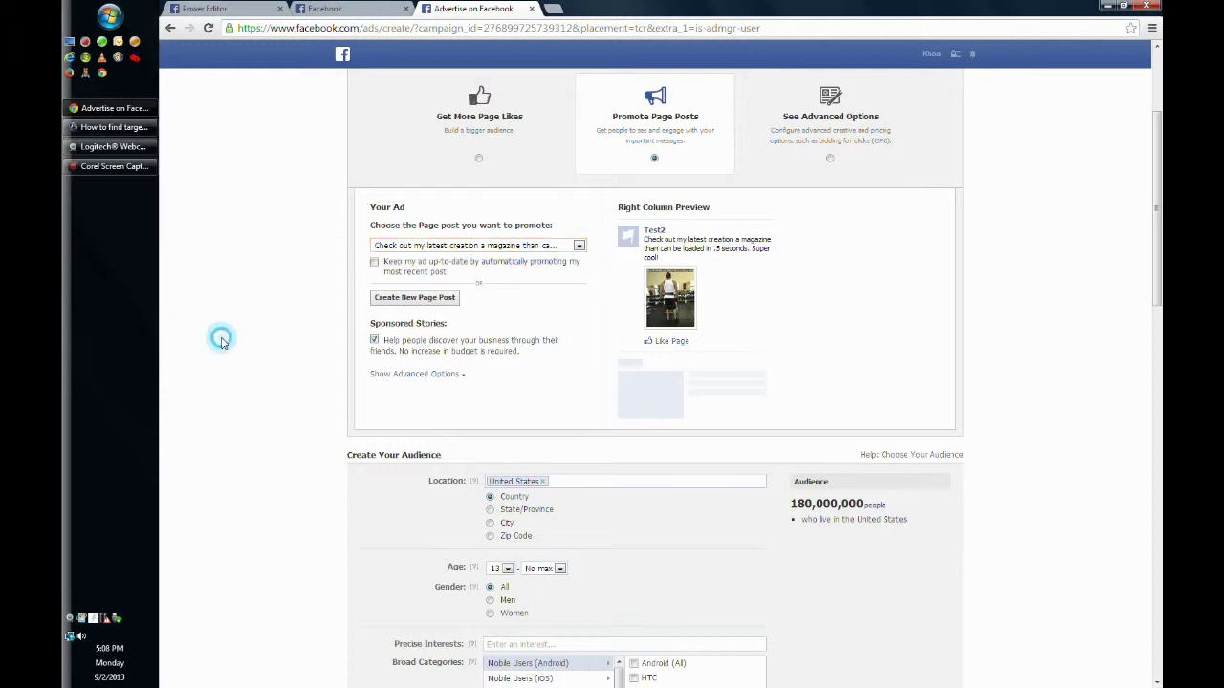
# Step: Set the minimum age of the ad's audience to 22
pyautogui.scroll(-2, 222, 343)
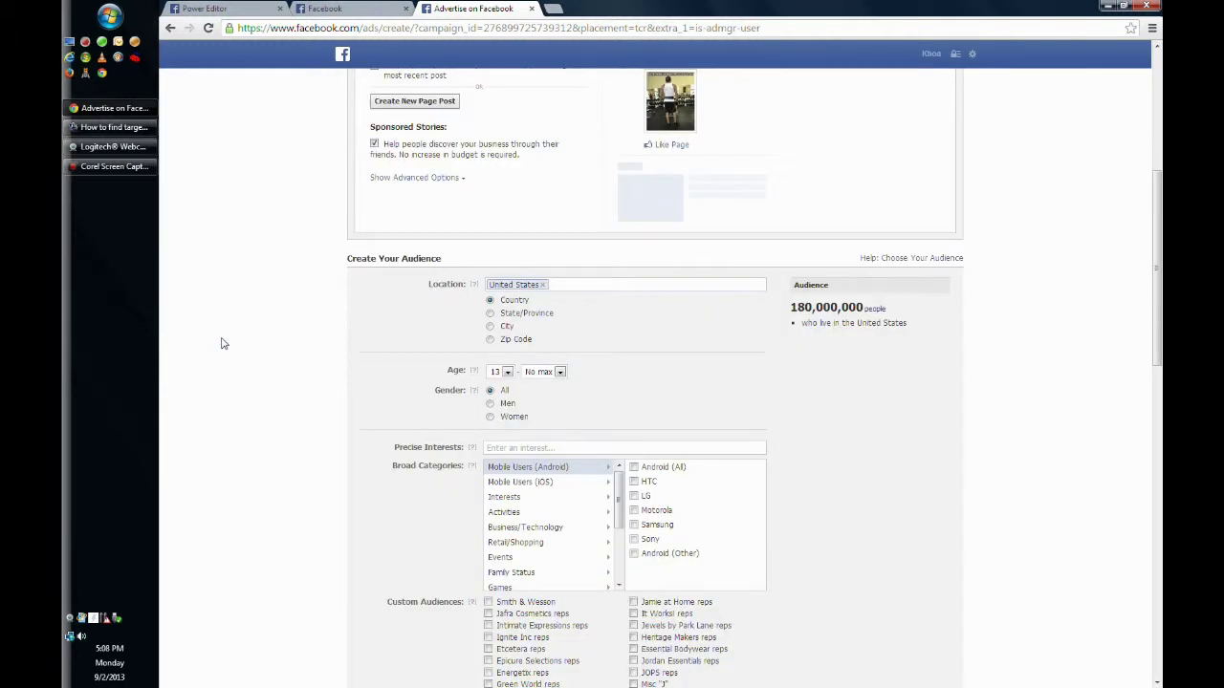
pyautogui.scroll(-3, 222, 343)
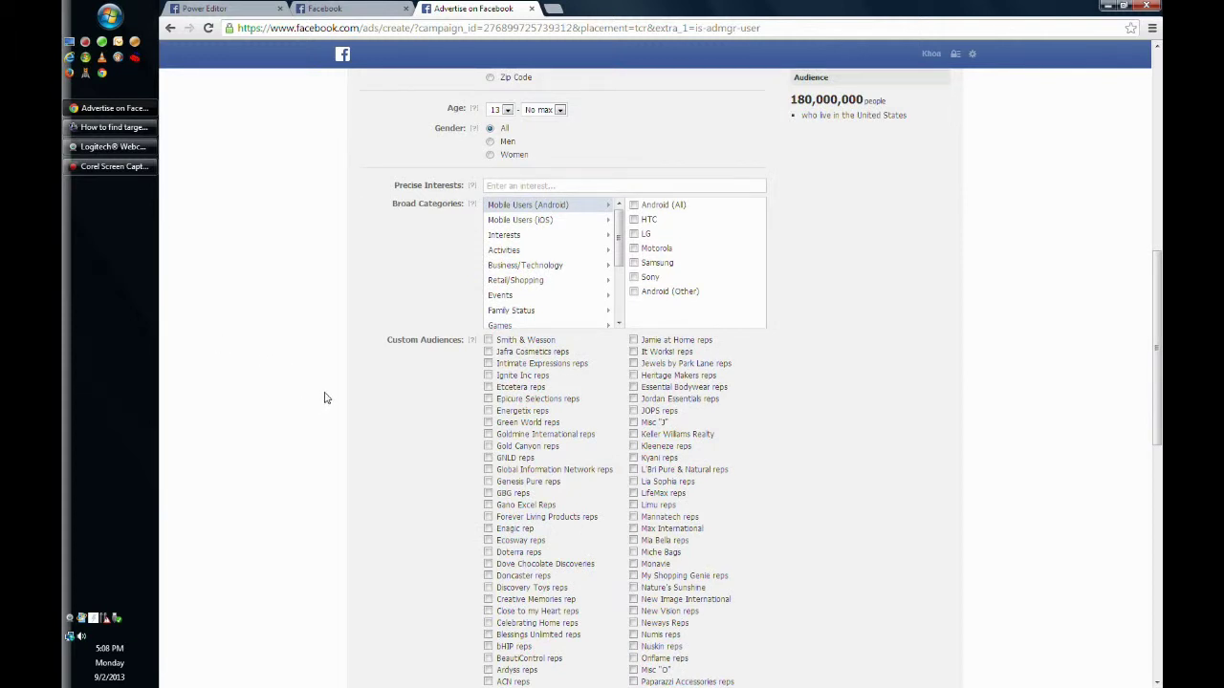
pyautogui.scroll(2, 324, 398)
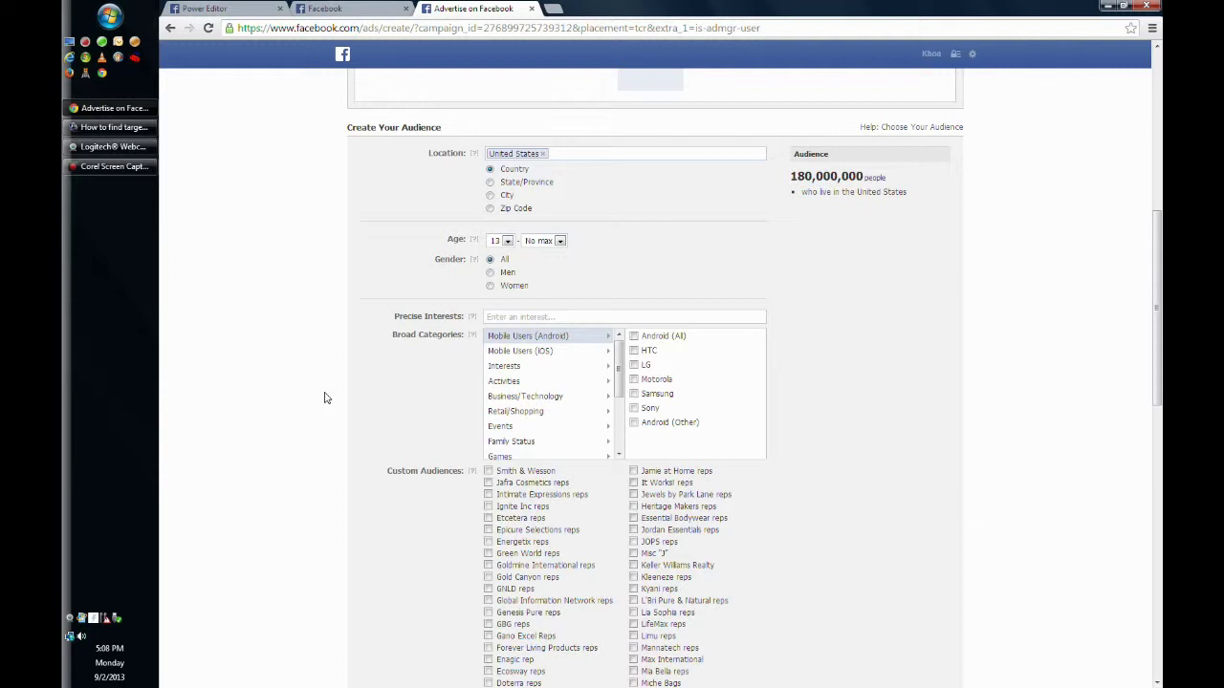
pyautogui.click(506, 241)
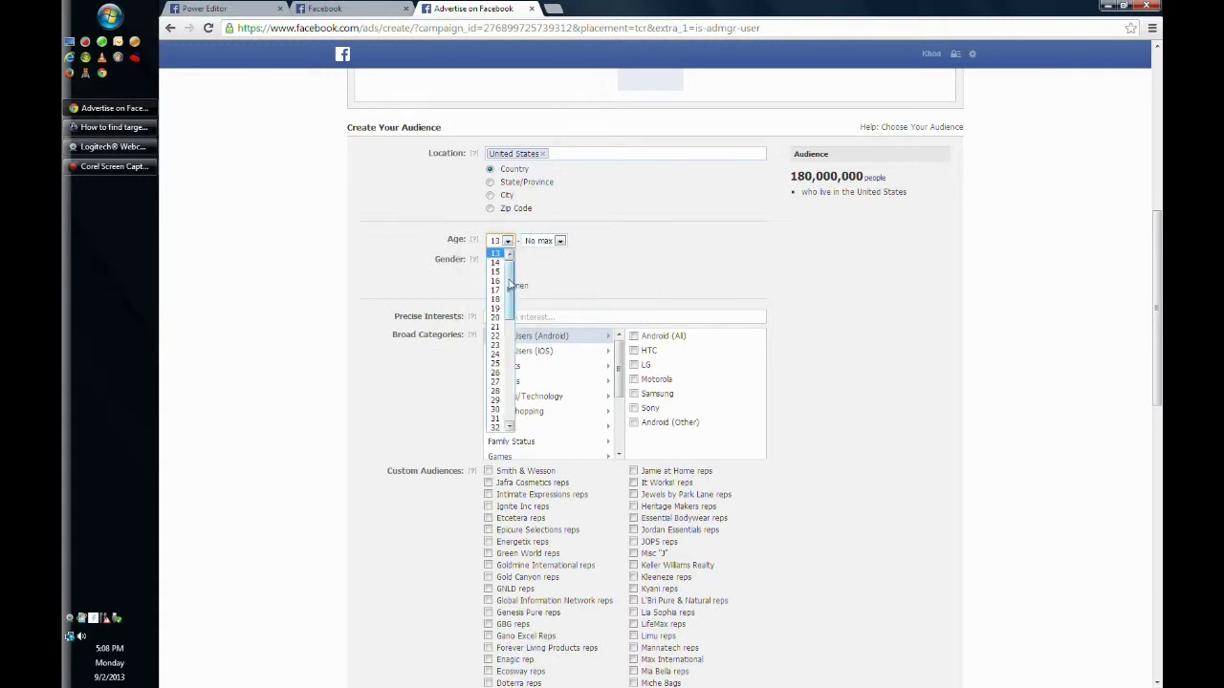
pyautogui.moveTo(509, 280); pyautogui.dragTo(509, 287)
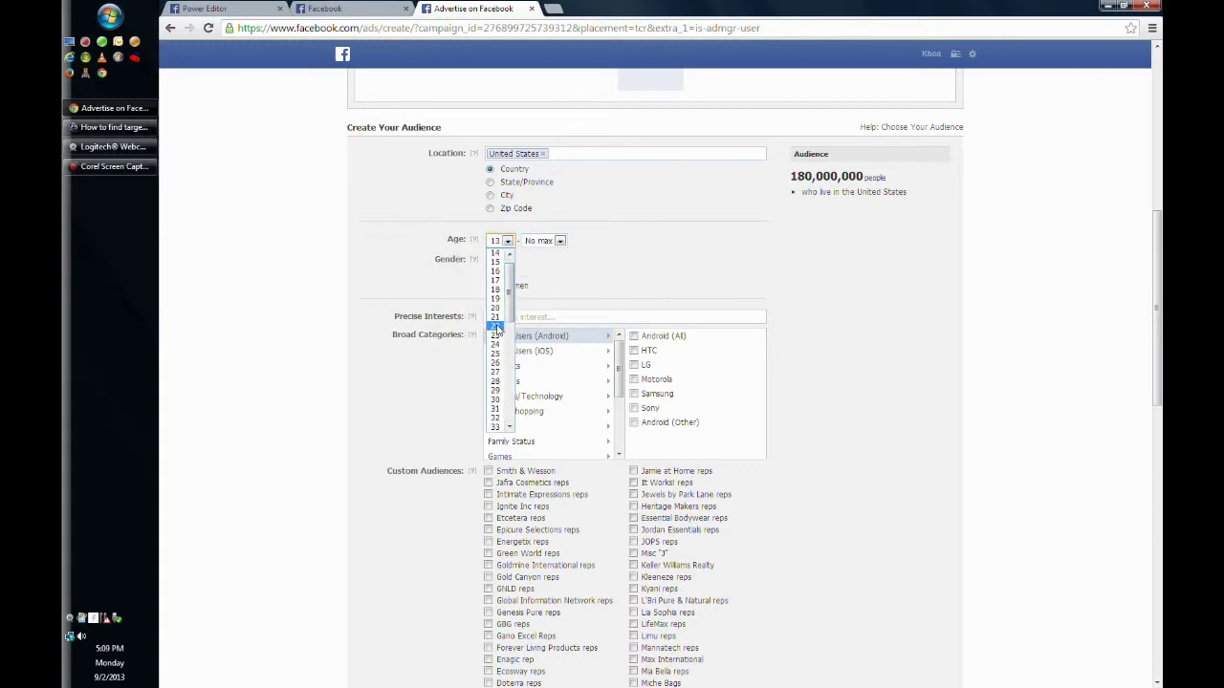
pyautogui.click(496, 327)
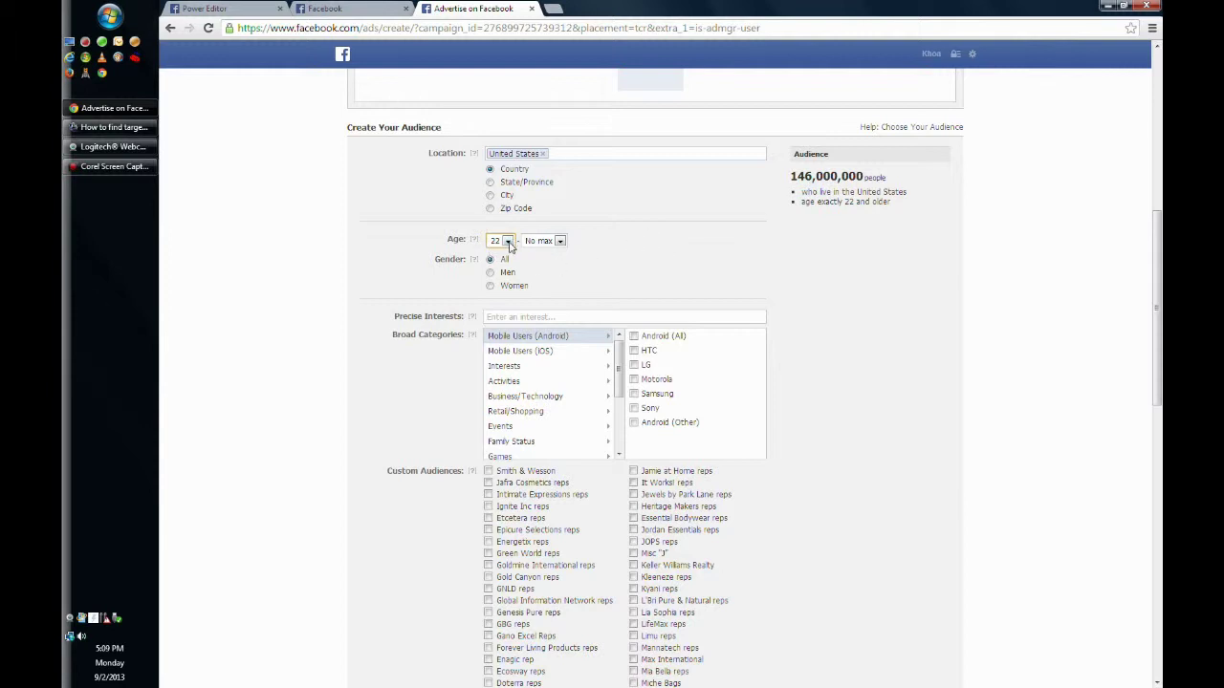
# Step: Add Canada and United Kingdom to the audience's locations
pyautogui.click(583, 154)
pyautogui.write('can')
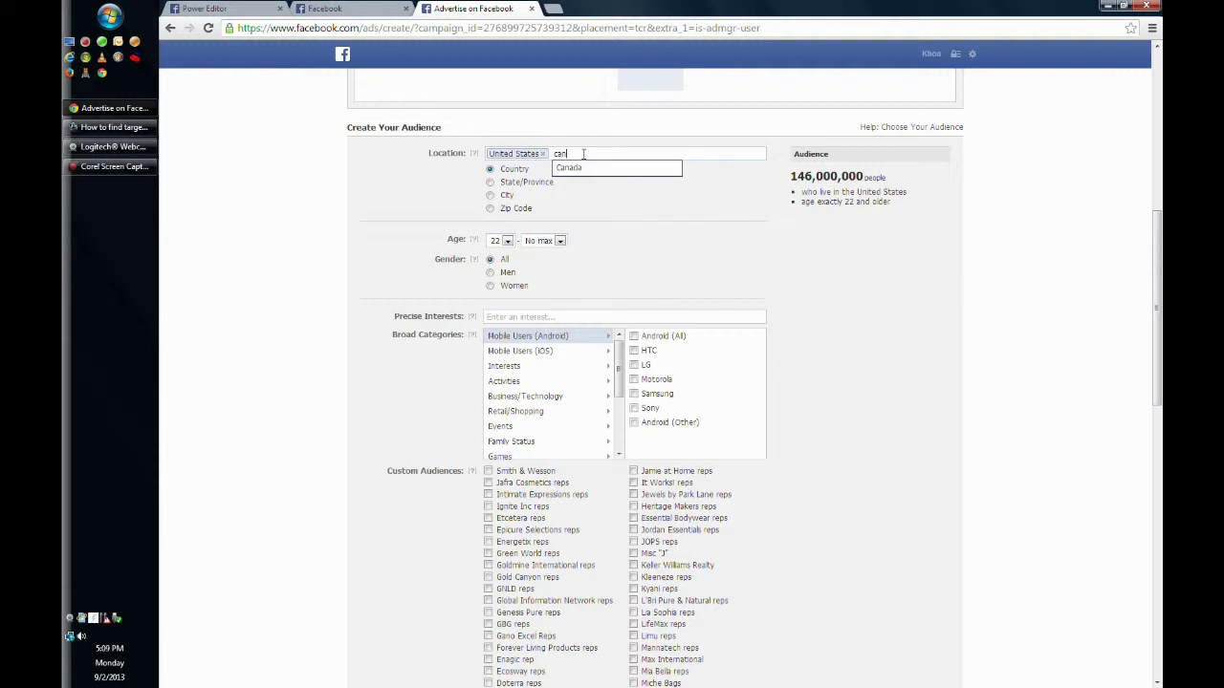
pyautogui.press('Return')
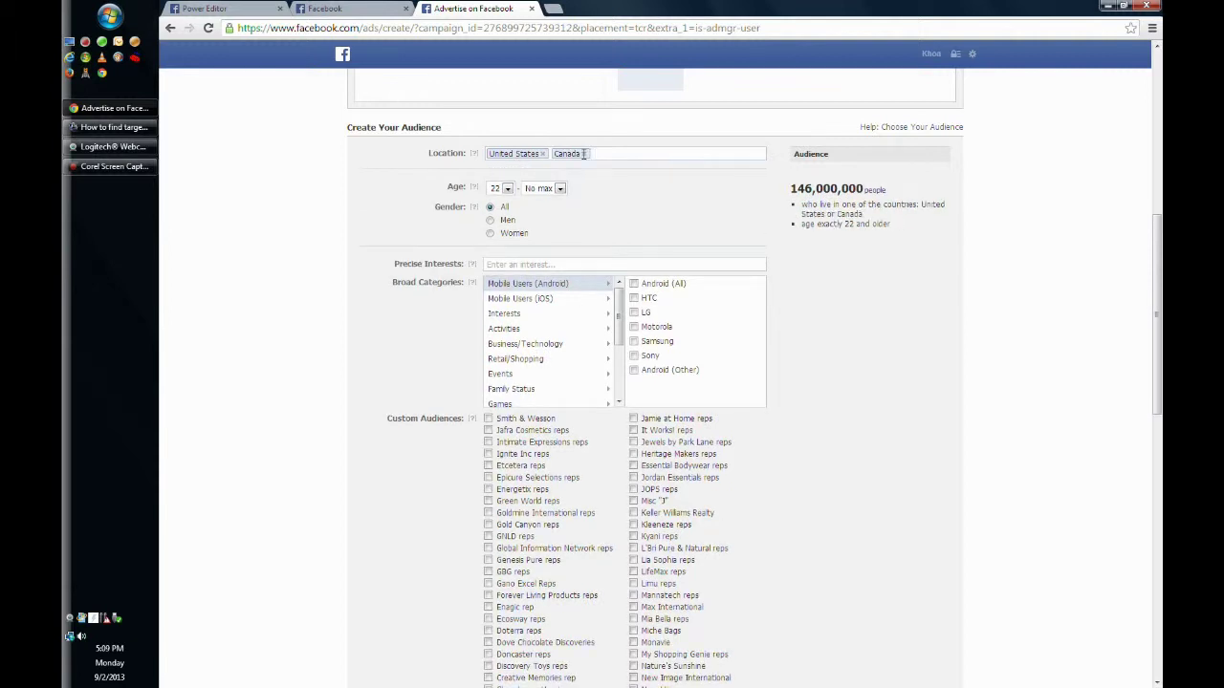
pyautogui.write('u')
pyautogui.press('Down')
pyautogui.press('Return')
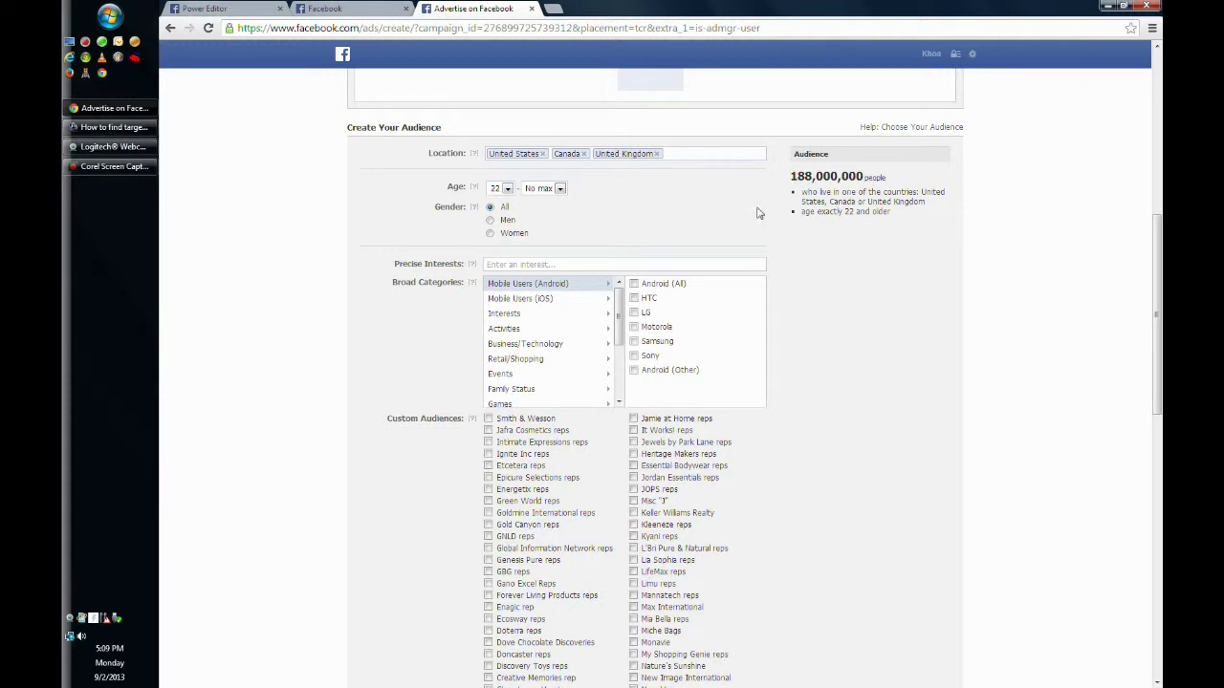
# Step: Restrict the ad's audience to the Smith & Wesson custom audience
pyautogui.scroll(-1, 880, 313)
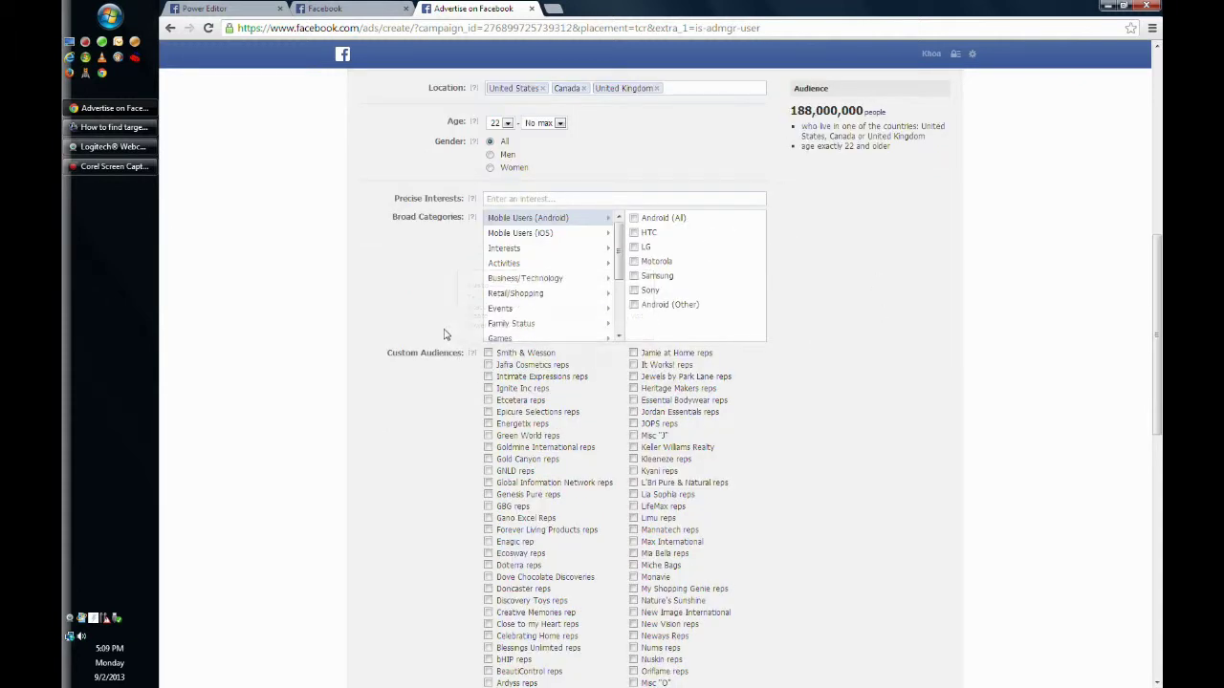
pyautogui.scroll(1, 448, 335)
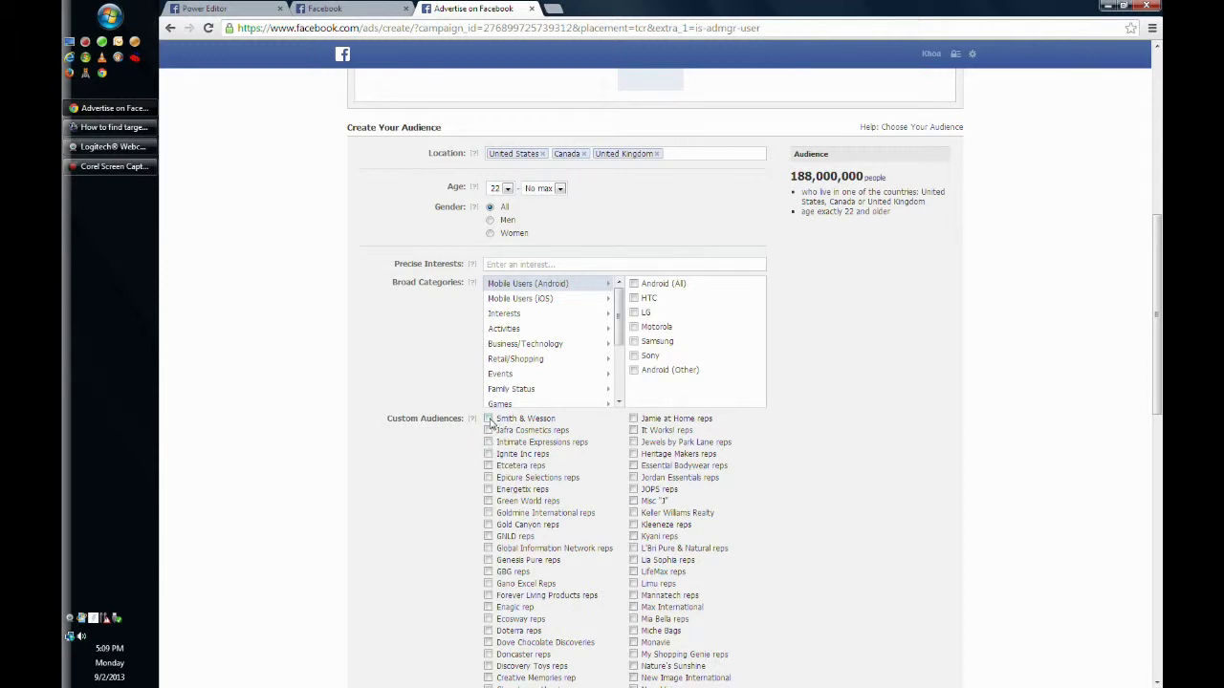
pyautogui.click(488, 419)
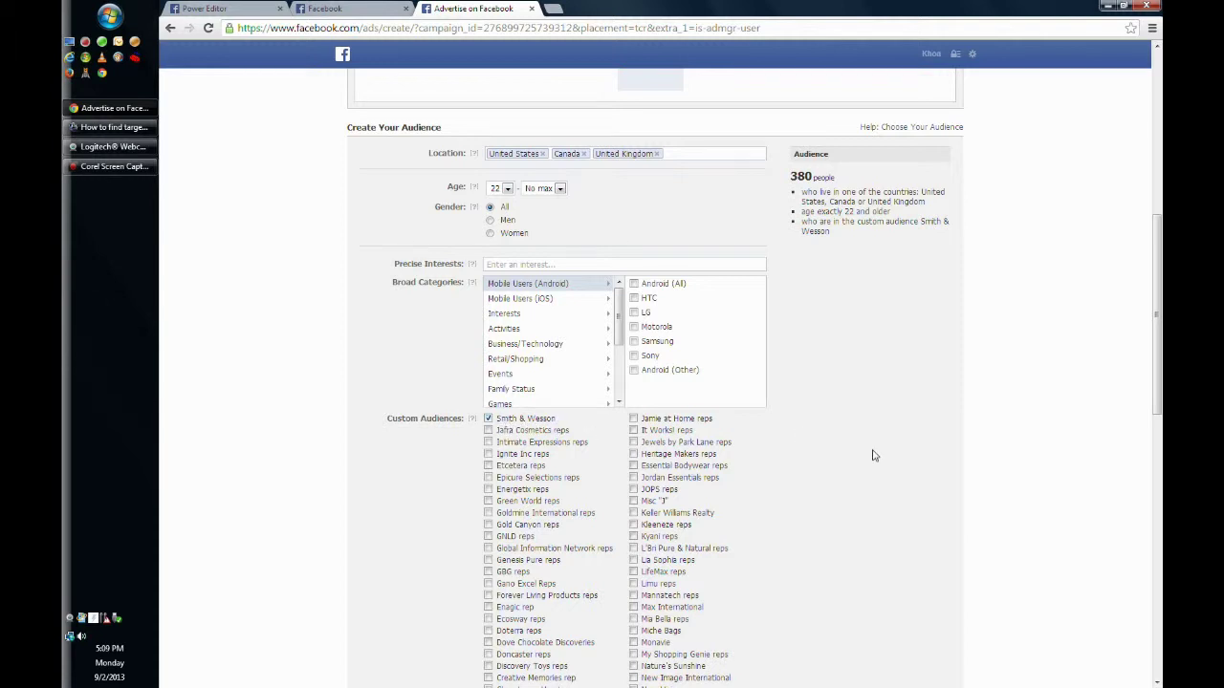
# Step: Expand the advanced targeting options below the custom audiences and set Interested In to Men
pyautogui.scroll(2, 877, 456)
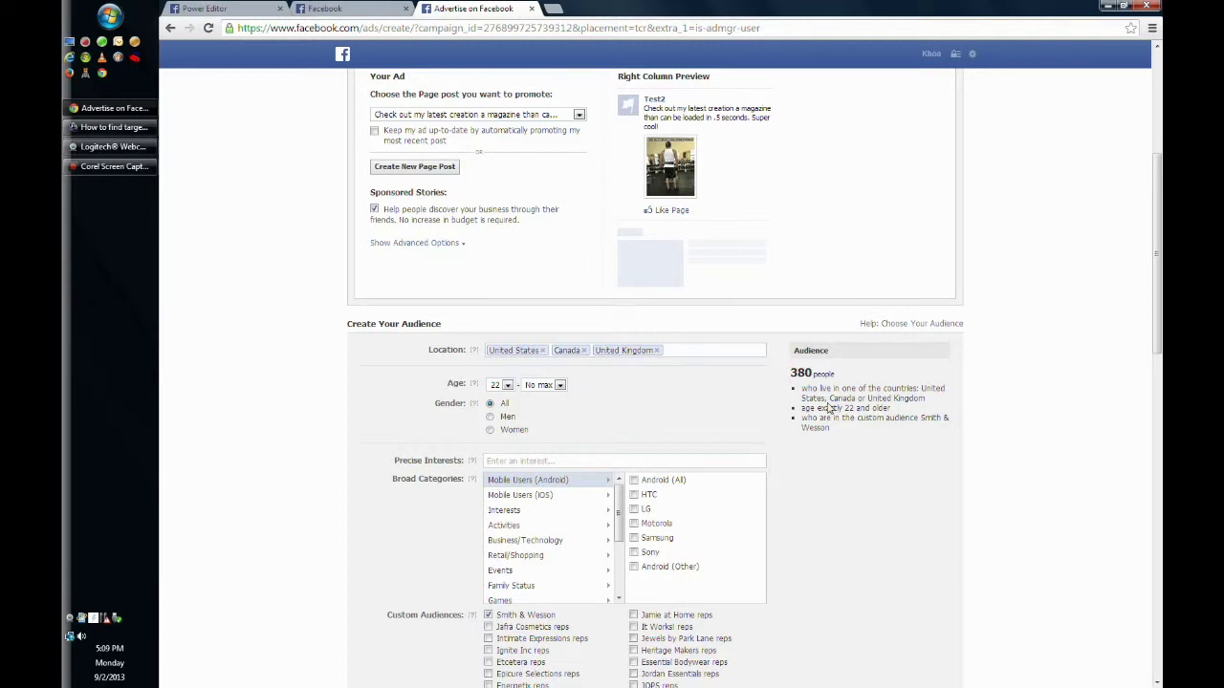
pyautogui.scroll(-10, 833, 392)
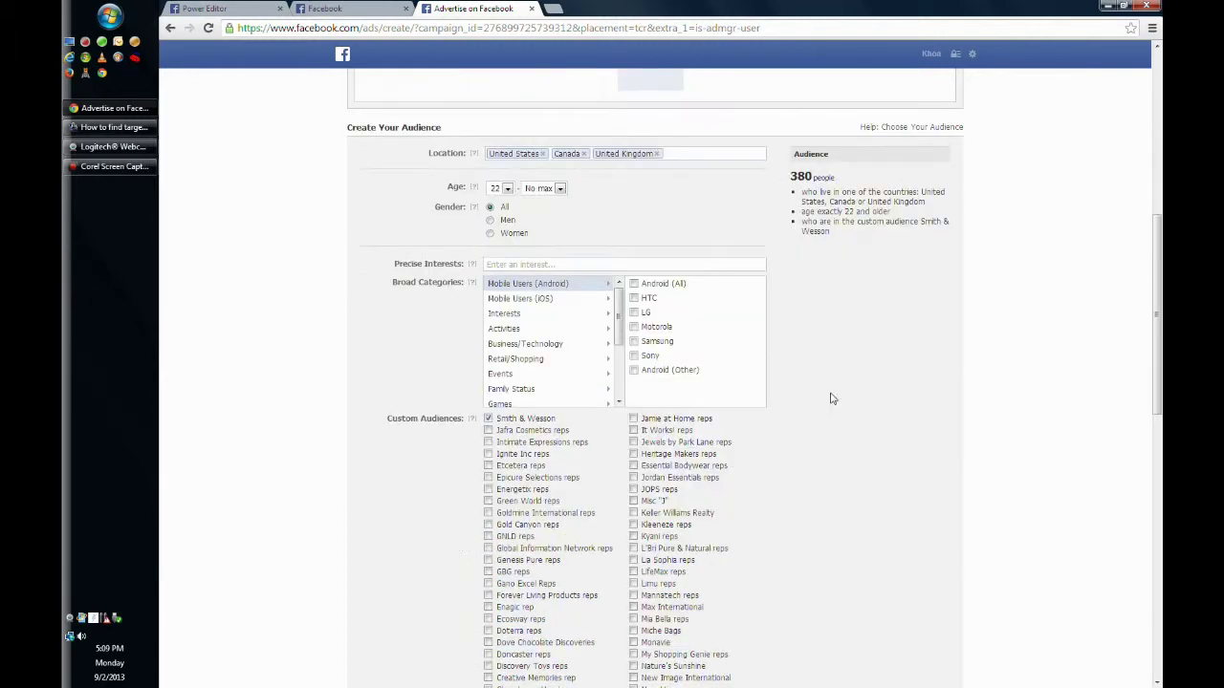
pyautogui.scroll(-2, 830, 400)
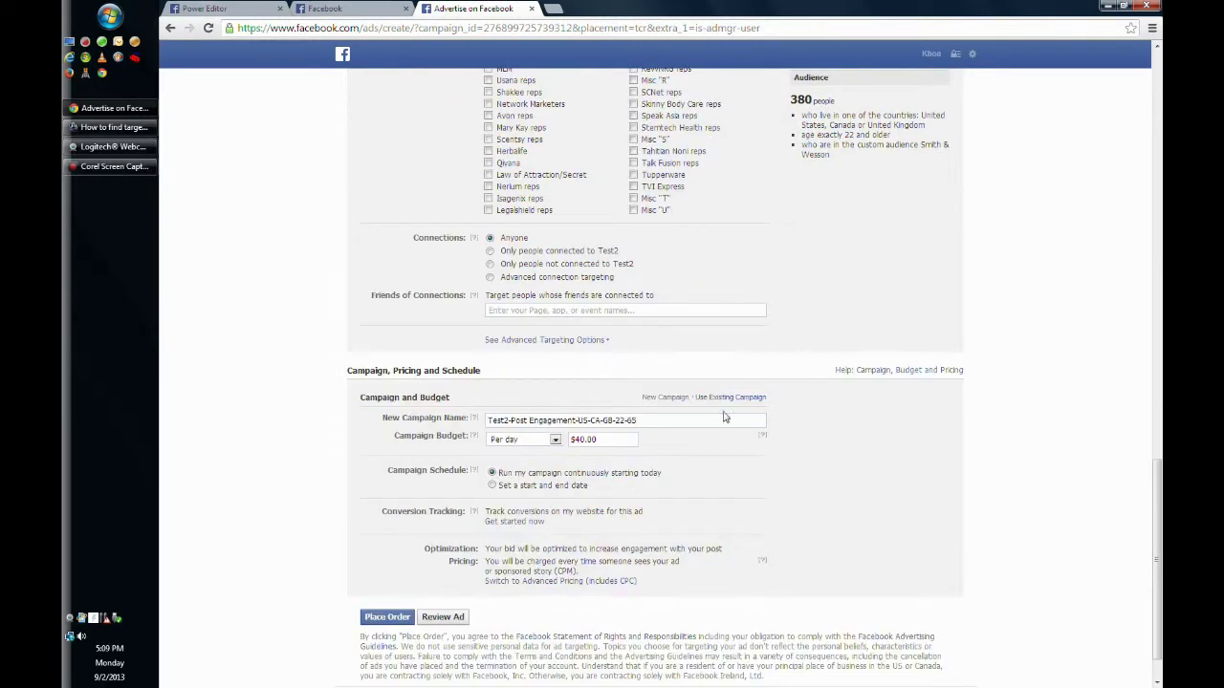
pyautogui.click(577, 350)
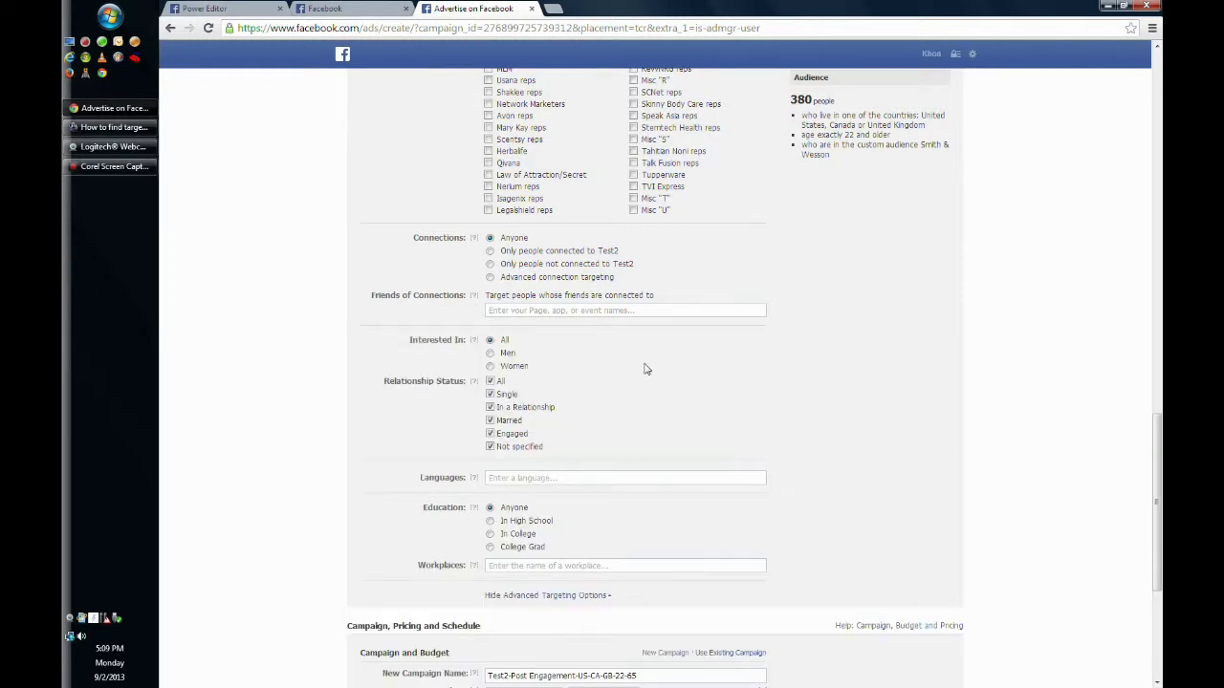
pyautogui.click(490, 353)
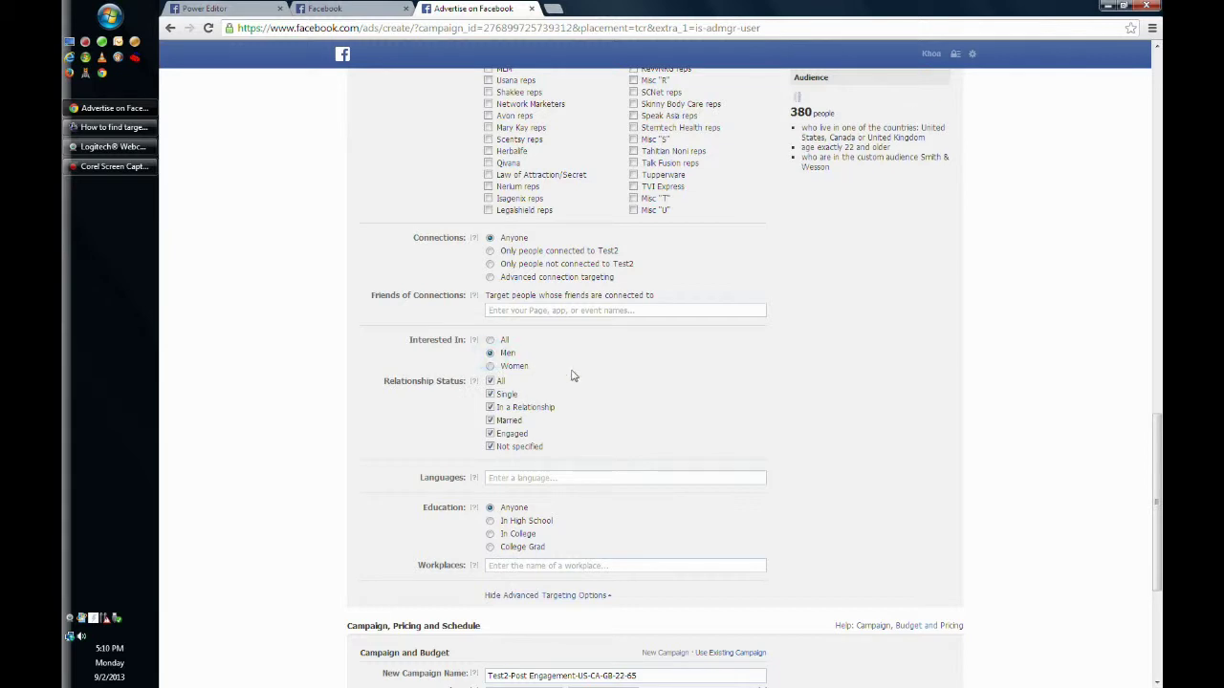
# Step: Reset the audience's Interested In option to All
pyautogui.click(490, 339)
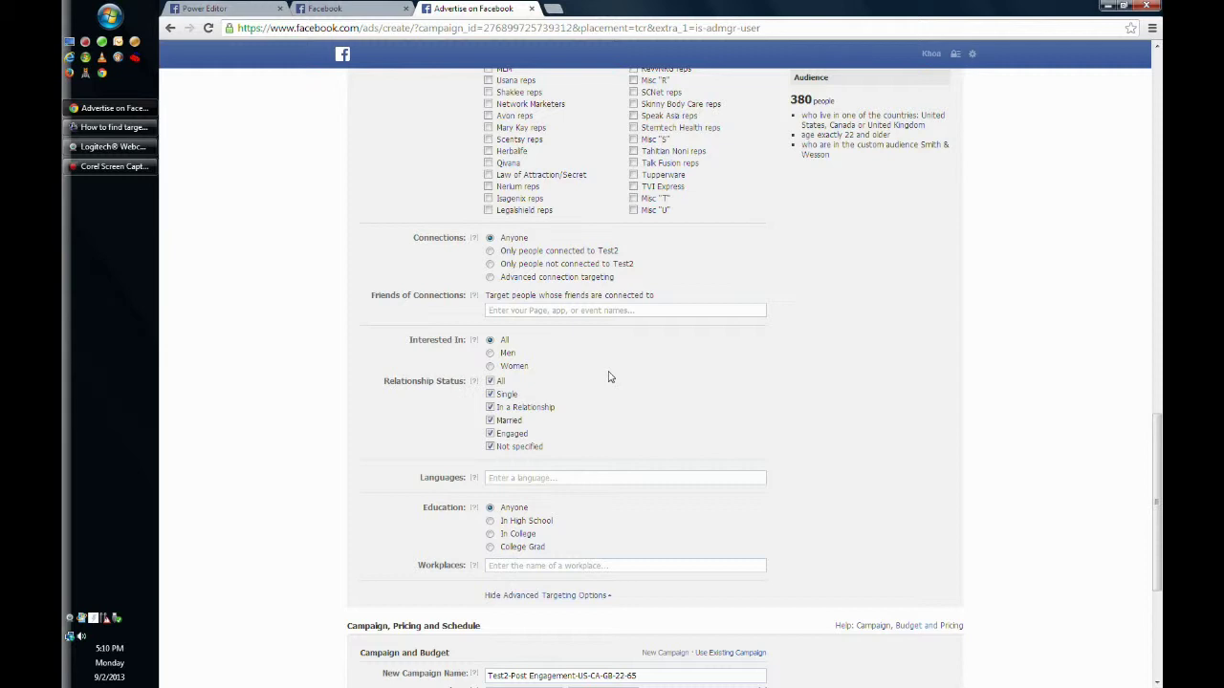
pyautogui.scroll(-1, 609, 377)
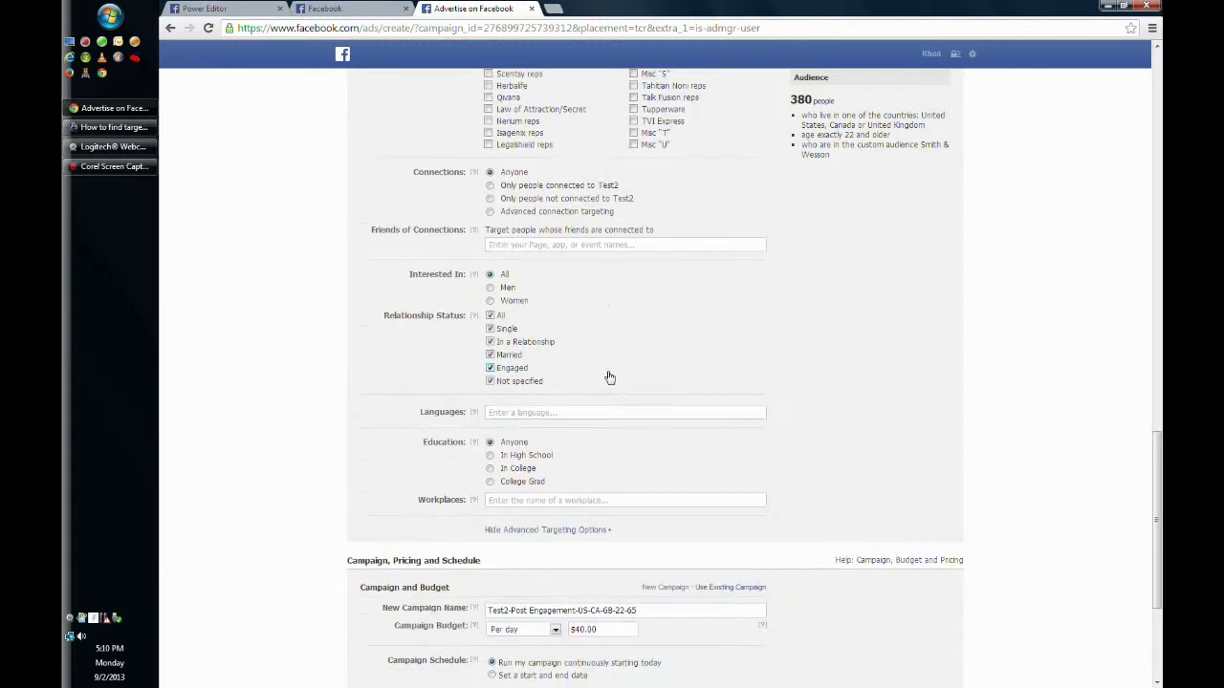
pyautogui.click(515, 413)
# Step: Set the campaign budget to $3.00 per day and schedule the campaign with a start and end date
pyautogui.scroll(-3, 732, 448)
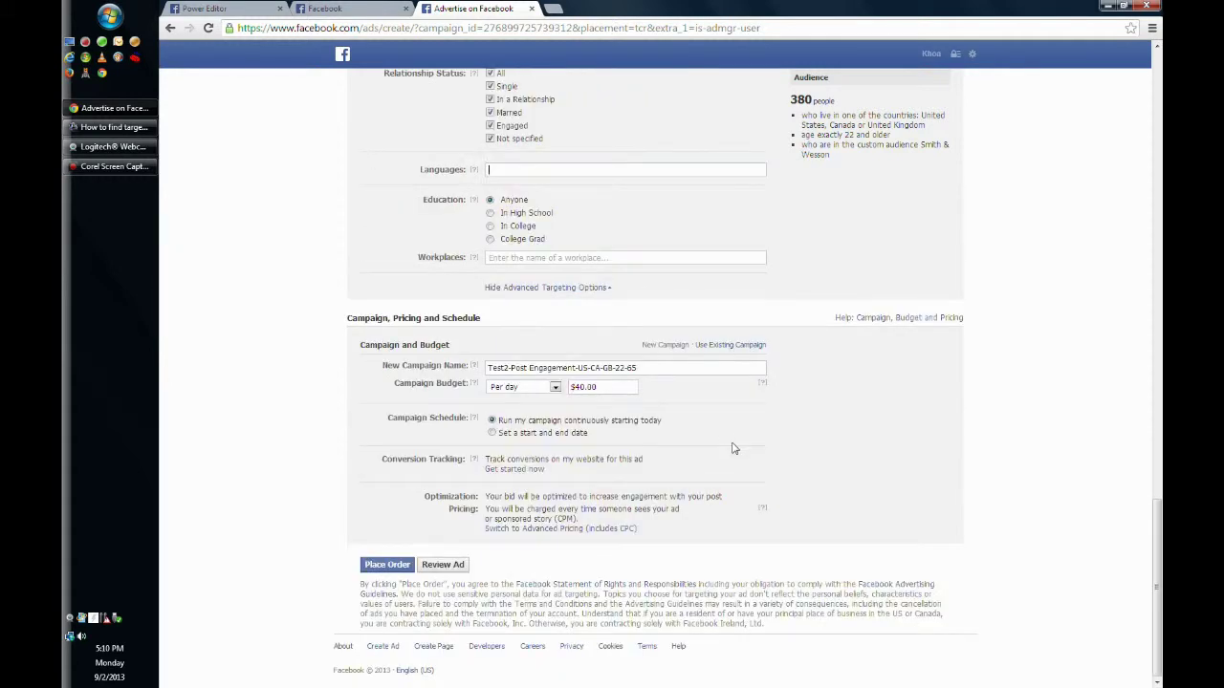
pyautogui.click(648, 368)
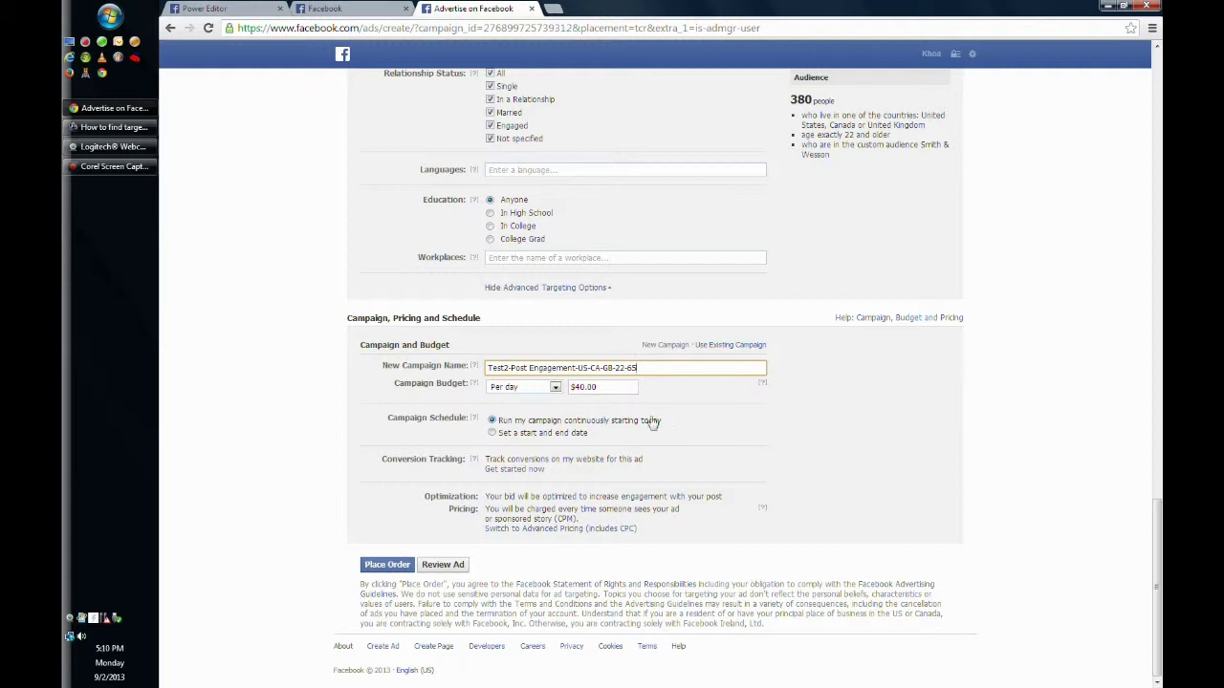
pyautogui.click(583, 386)
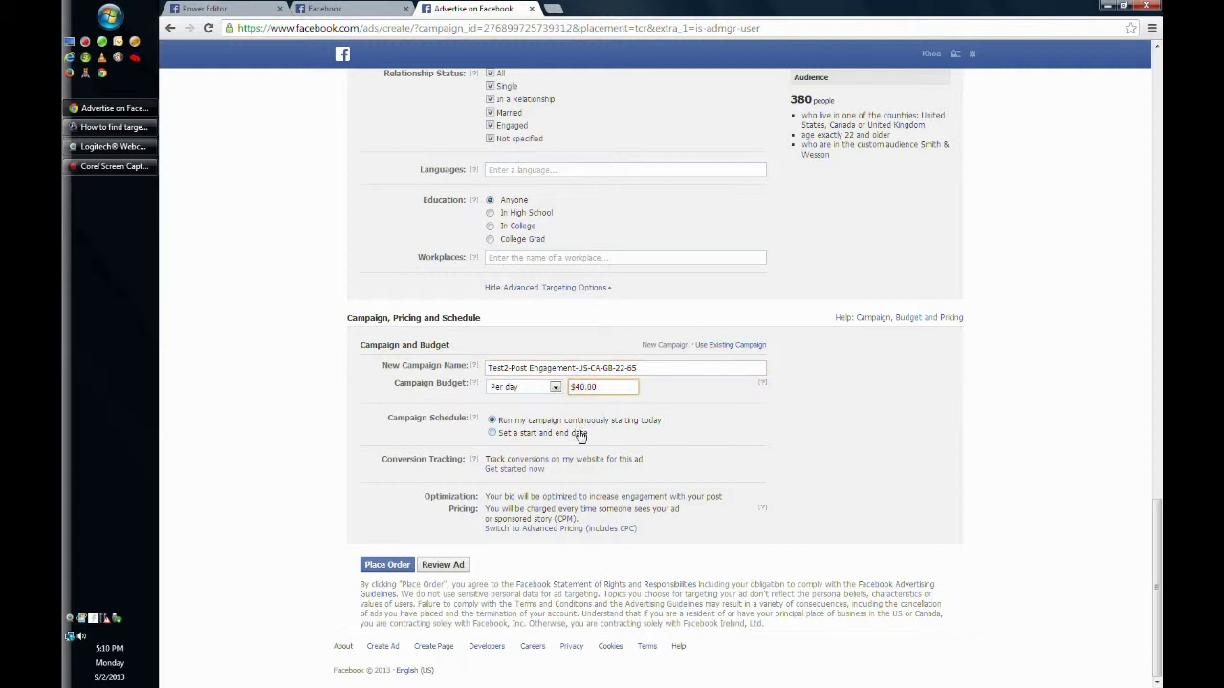
pyautogui.press('BackSpace')
pyautogui.write('5')
pyautogui.press('BackSpace')
pyautogui.press('BackSpace')
pyautogui.write('5')
pyautogui.click(579, 387)
pyautogui.press('BackSpace')
pyautogui.write('3')
pyautogui.click(493, 435)
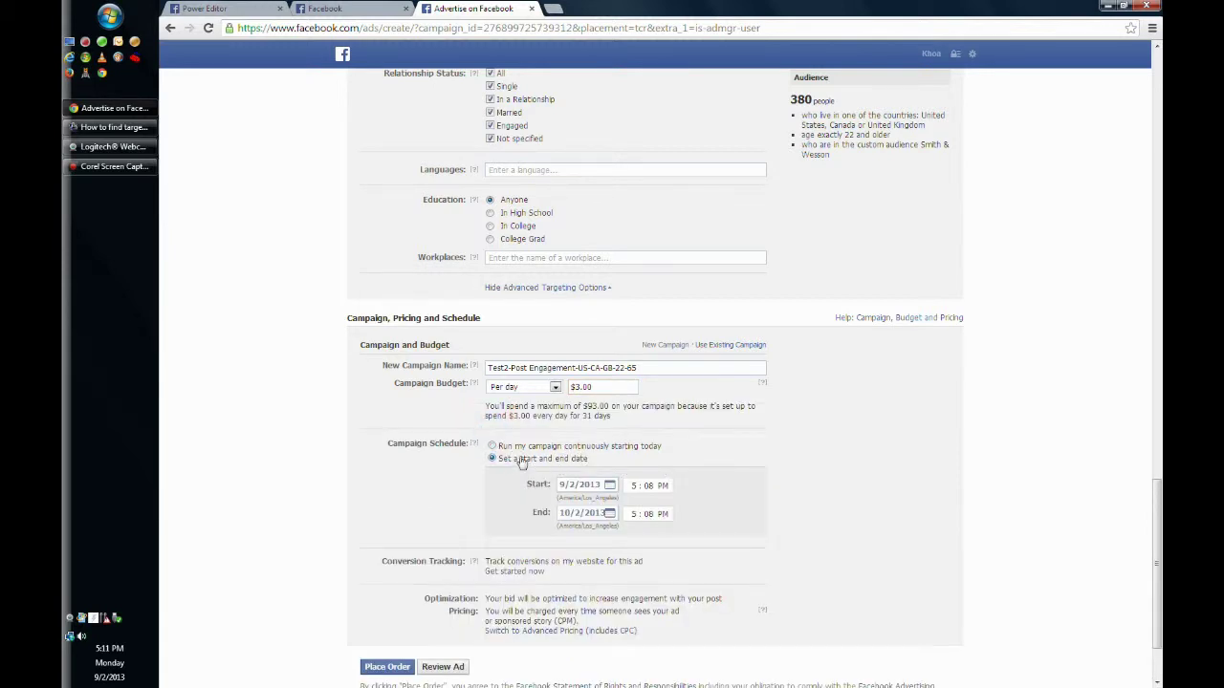
# Step: Switch to advanced pricing and optimize for impressions with a bid of $0.15 per thousand impressions
pyautogui.scroll(-1, 511, 476)
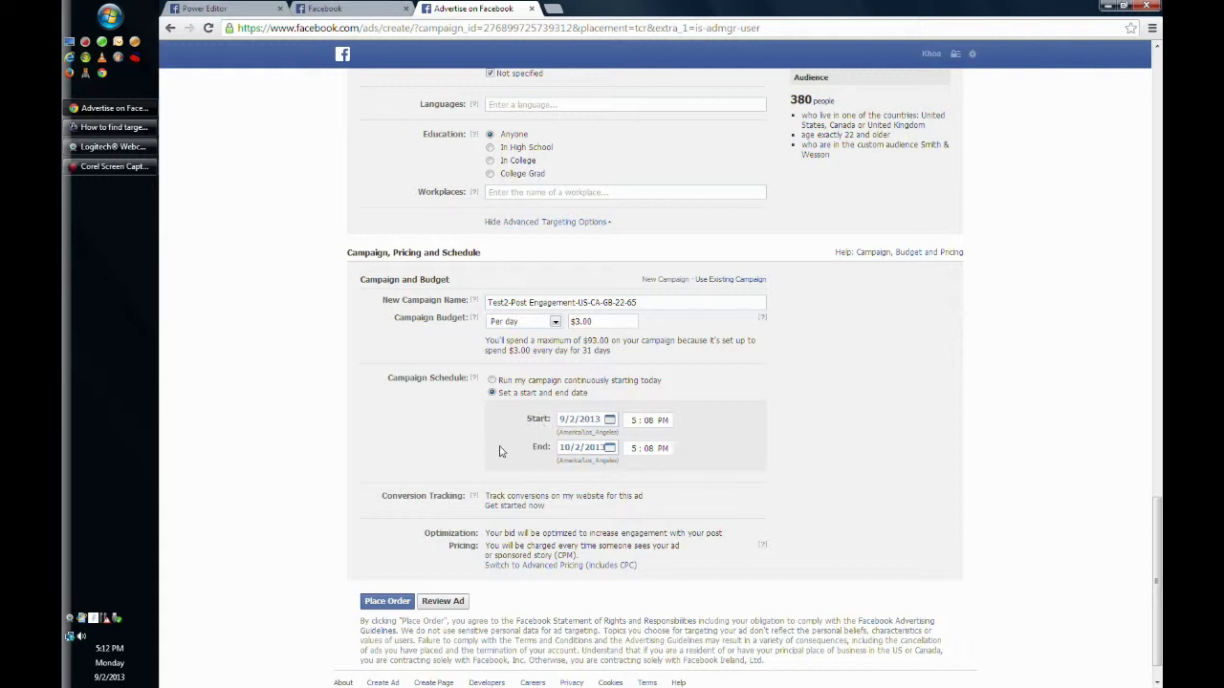
pyautogui.scroll(-1, 503, 452)
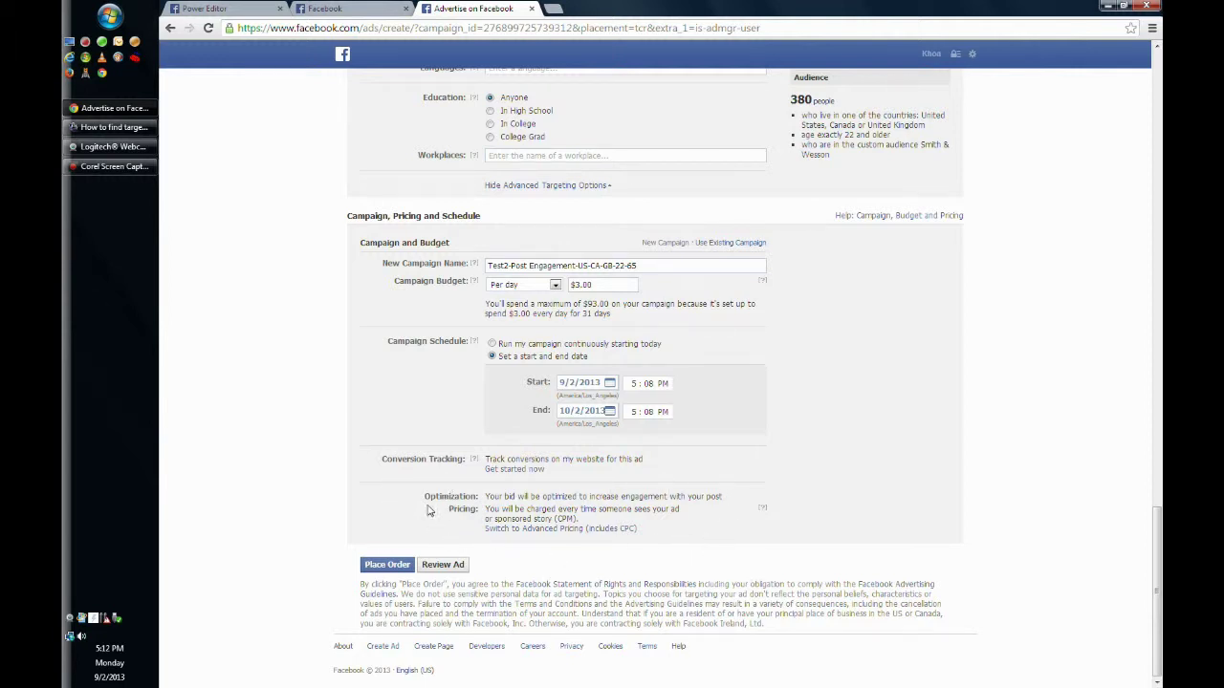
pyautogui.click(590, 531)
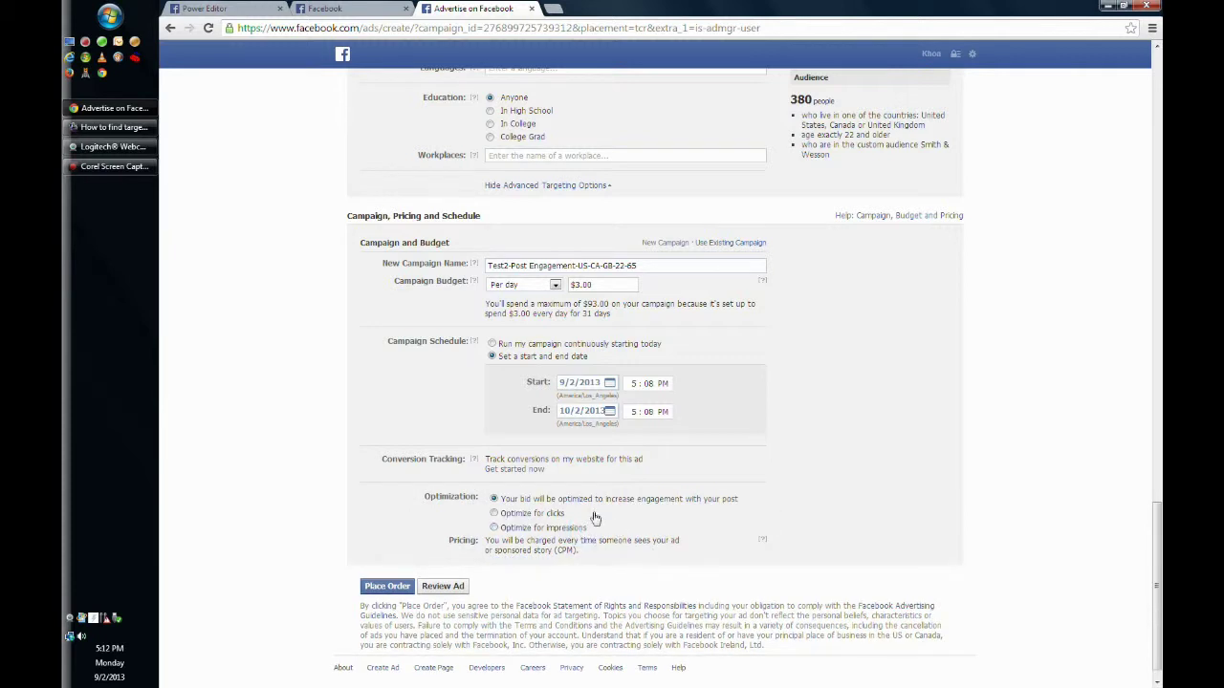
pyautogui.click(532, 514)
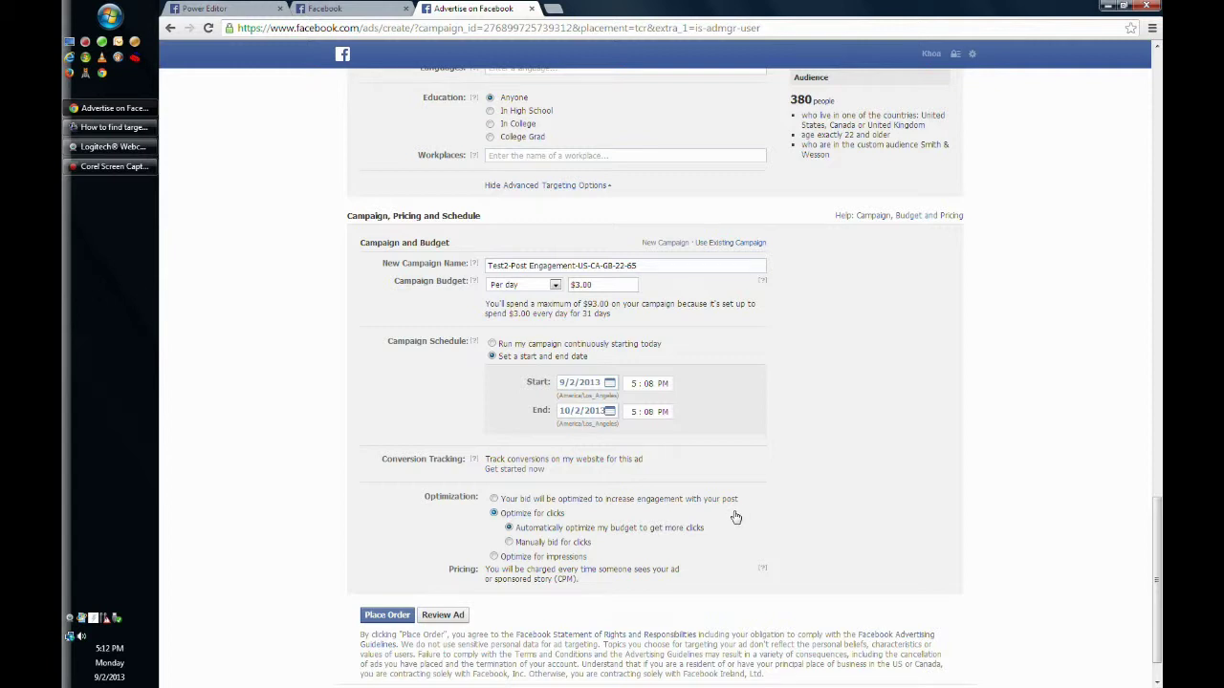
pyautogui.click(494, 559)
pyautogui.moveTo(755, 540)
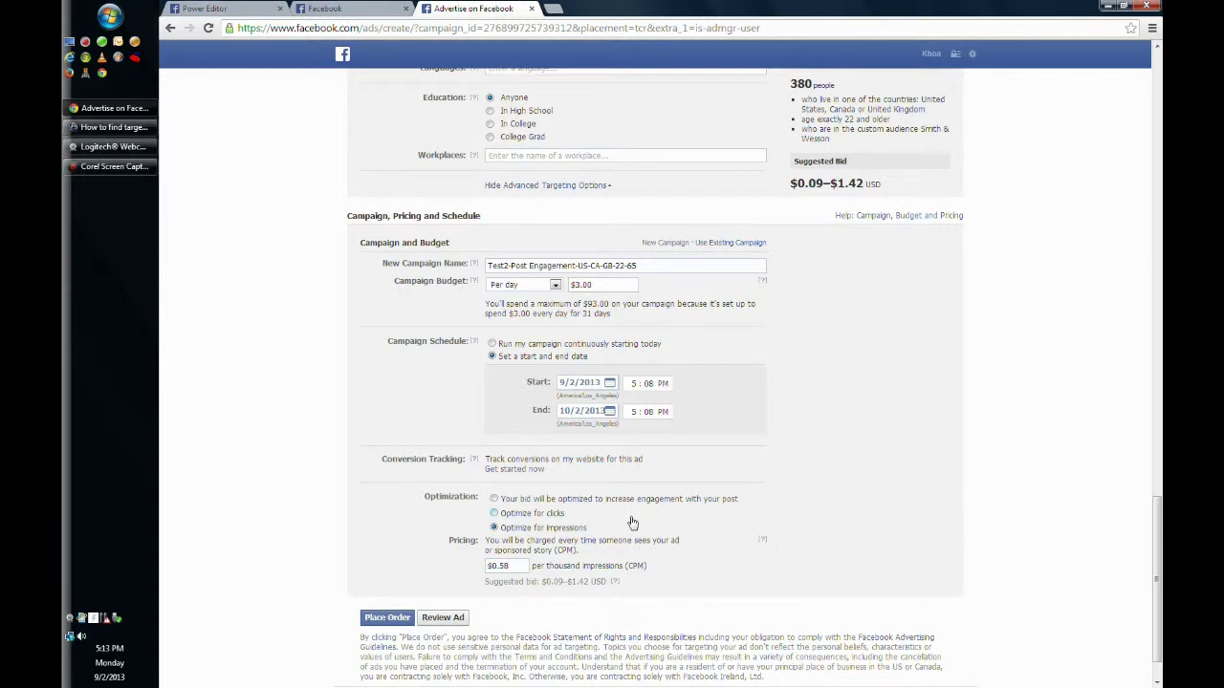
pyautogui.click(516, 566)
pyautogui.moveTo(497, 566); pyautogui.dragTo(512, 566)
pyautogui.write('1')
# Step: Set the bid optimization back to increasing engagement with the post
pyautogui.scroll(2, 780, 392)
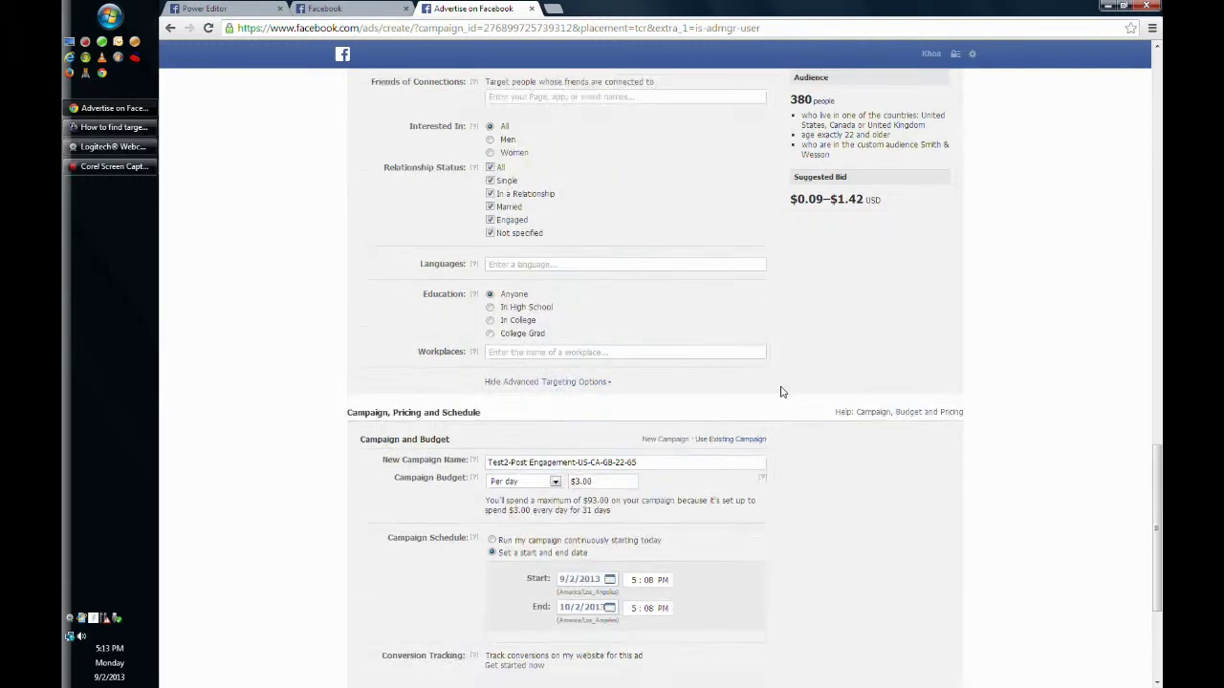
pyautogui.scroll(2, 780, 392)
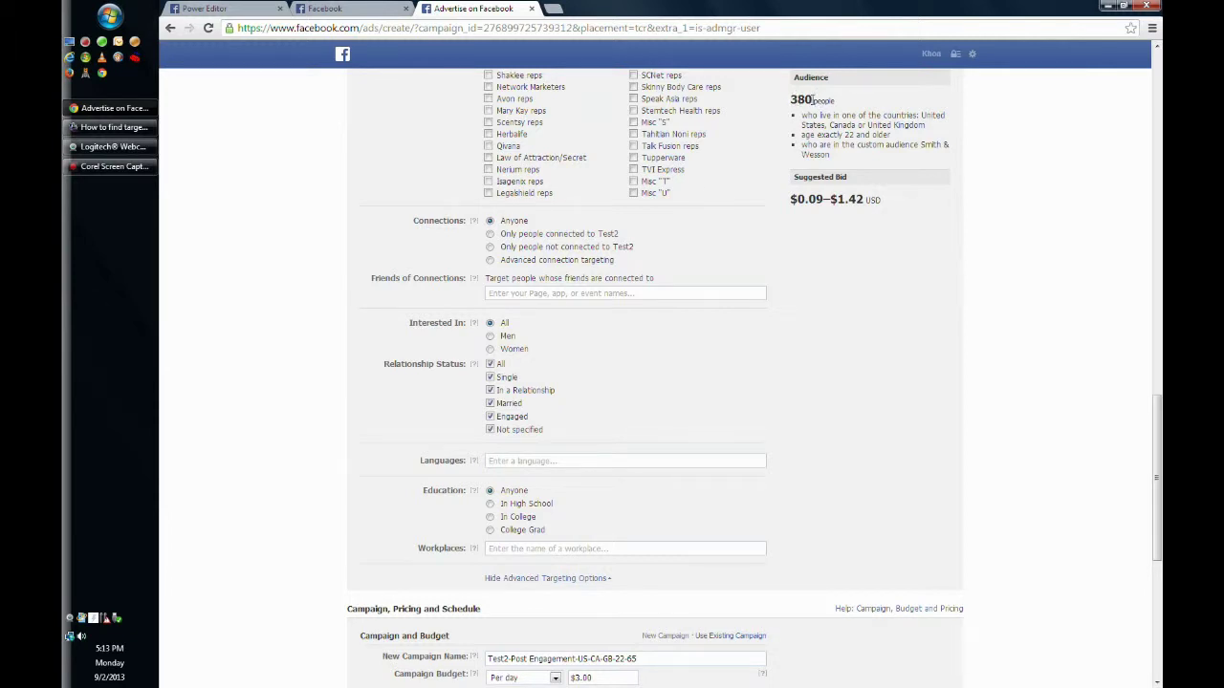
pyautogui.scroll(-4, 731, 384)
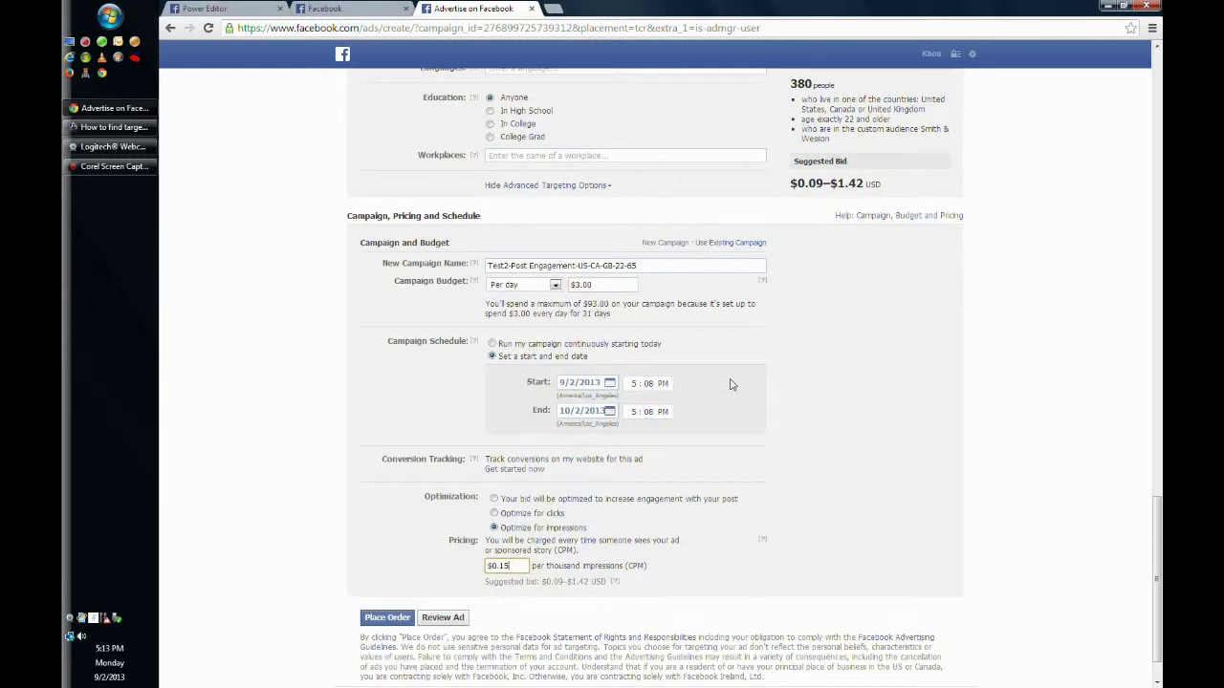
pyautogui.scroll(3, 732, 384)
pyautogui.scroll(-3, 731, 384)
pyautogui.scroll(2, 808, 470)
pyautogui.scroll(-2, 808, 470)
pyautogui.click(521, 566)
pyautogui.click(494, 500)
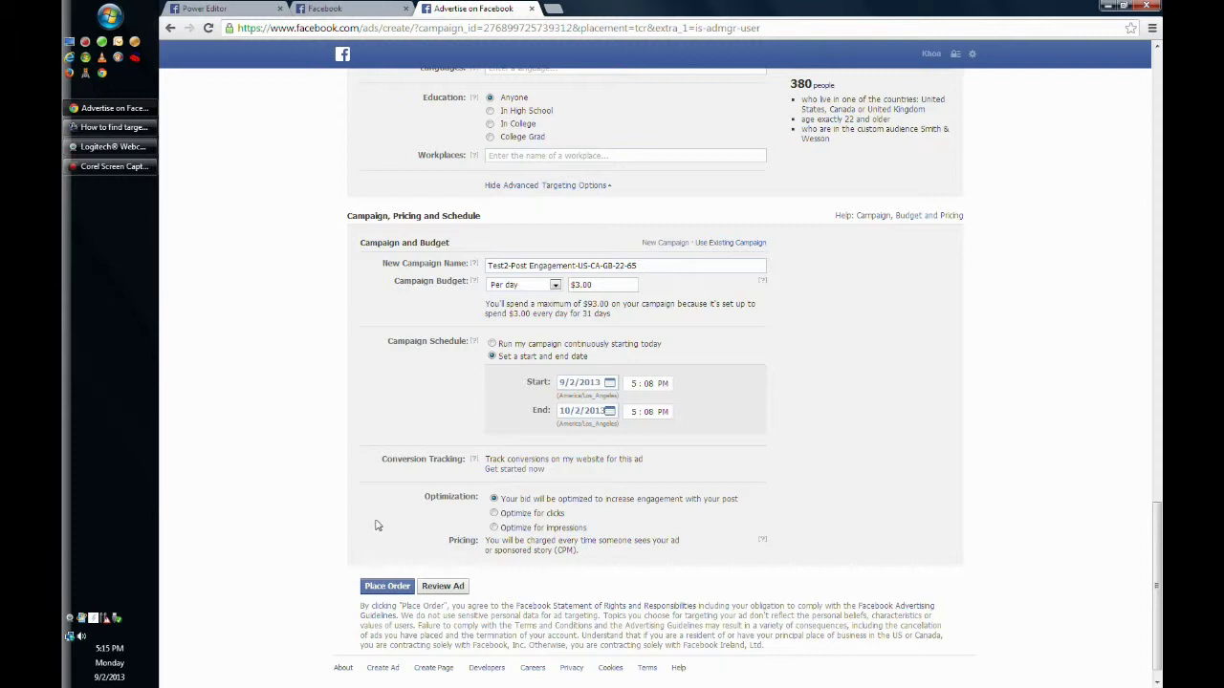
# Step: Review the whole ad setup, including the post preview, audience targeting, budget, schedule and pricing
pyautogui.scroll(2, 335, 511)
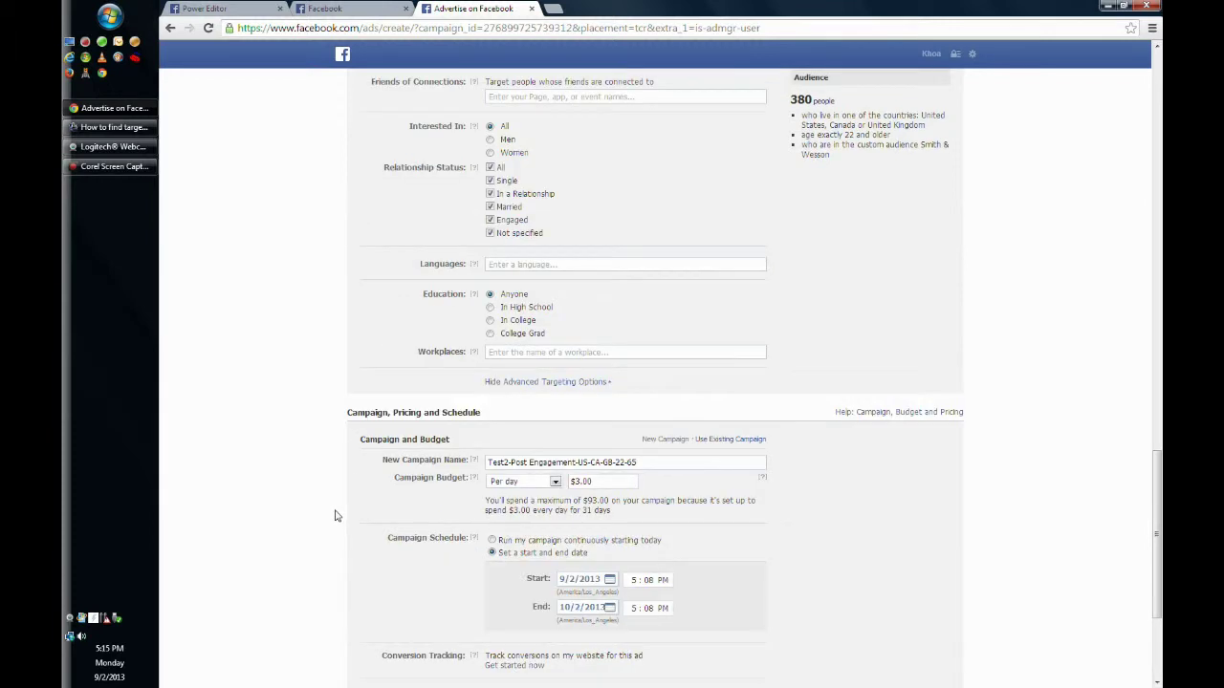
pyautogui.scroll(-2, 334, 516)
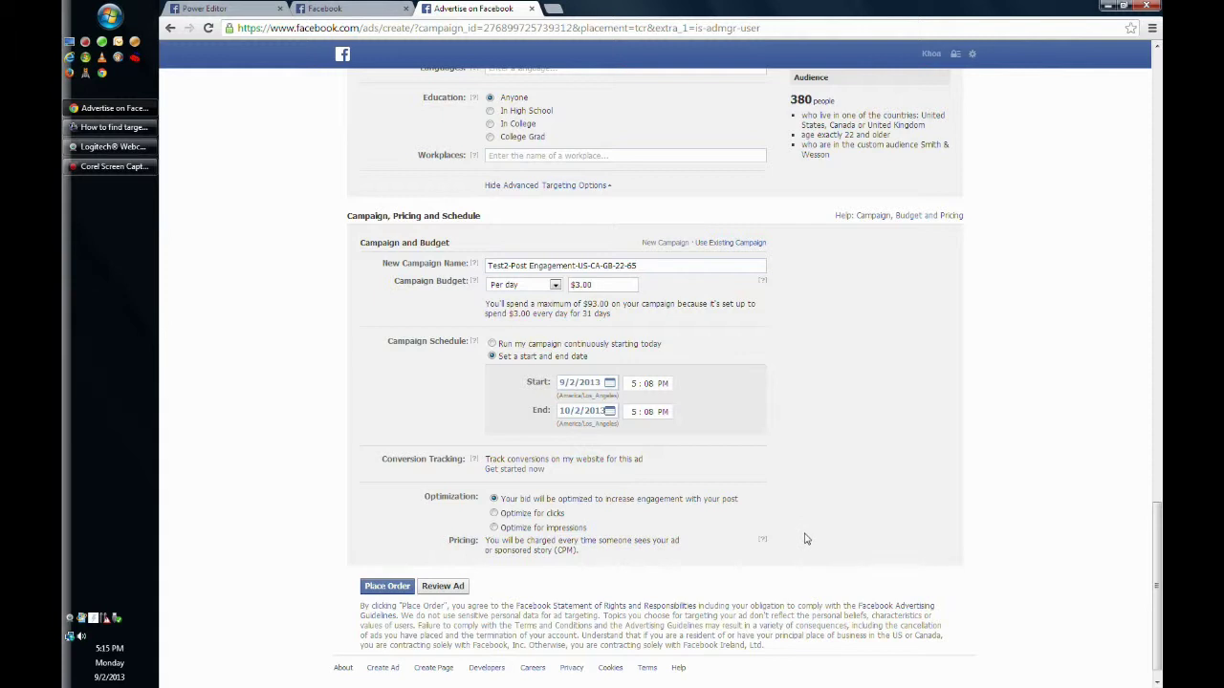
pyautogui.scroll(15, 805, 539)
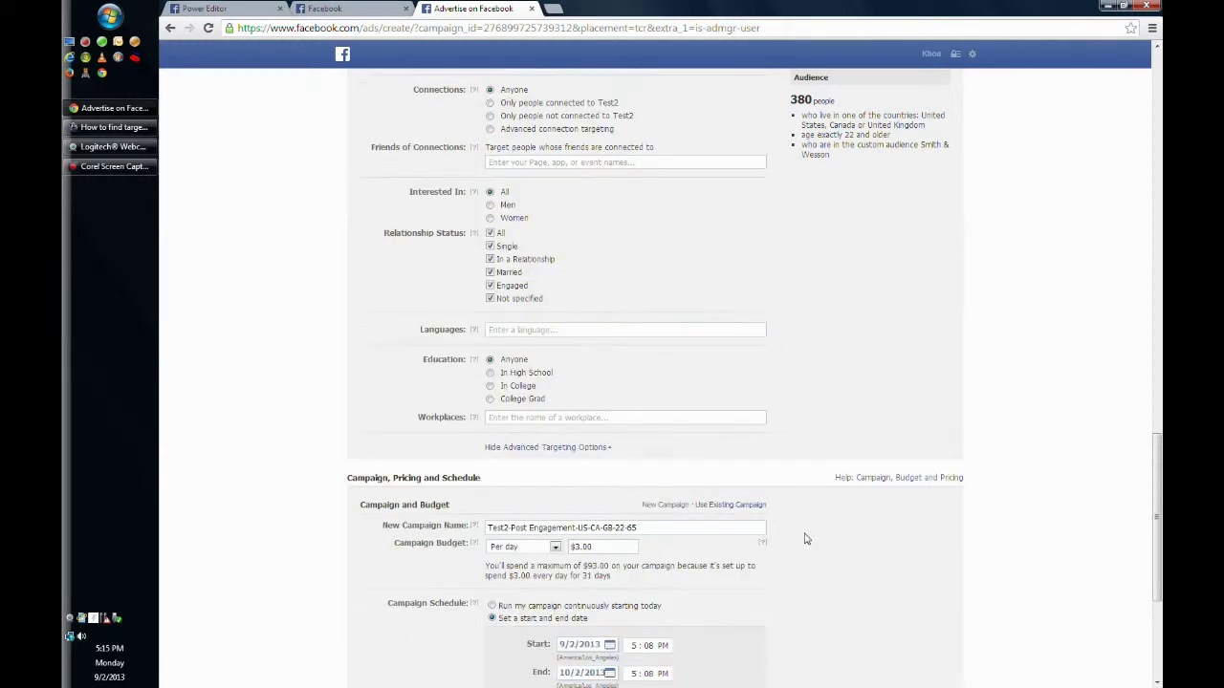
pyautogui.scroll(8, 805, 539)
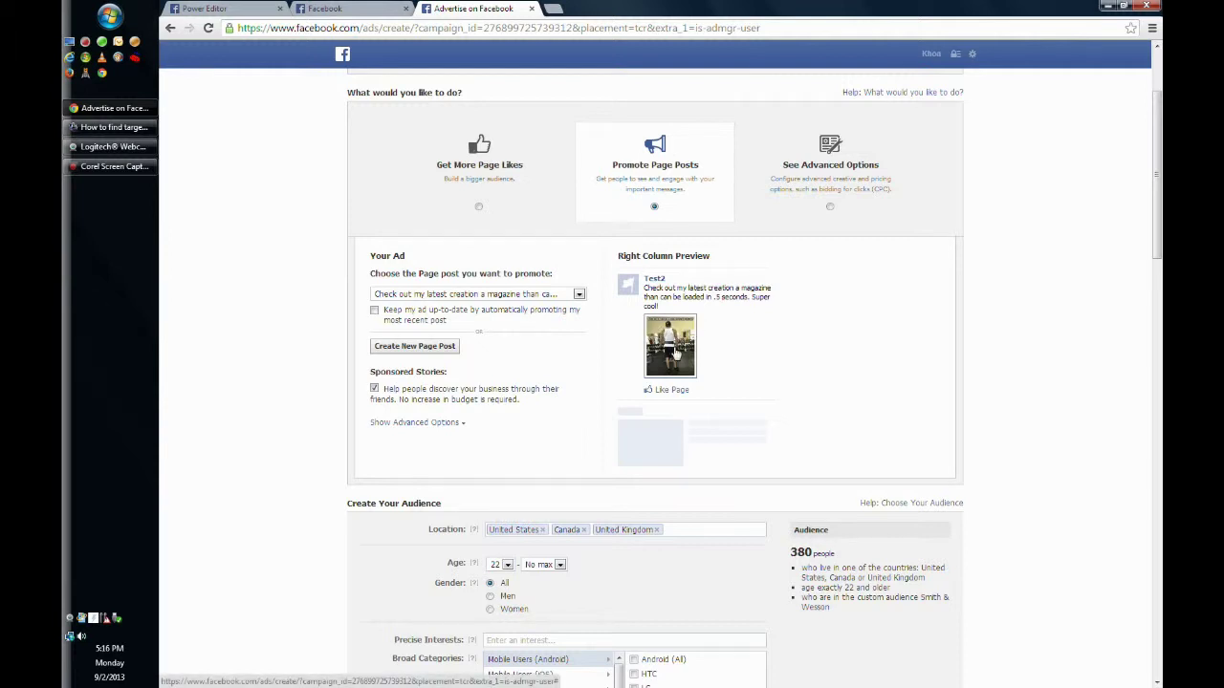
pyautogui.scroll(-3, 707, 350)
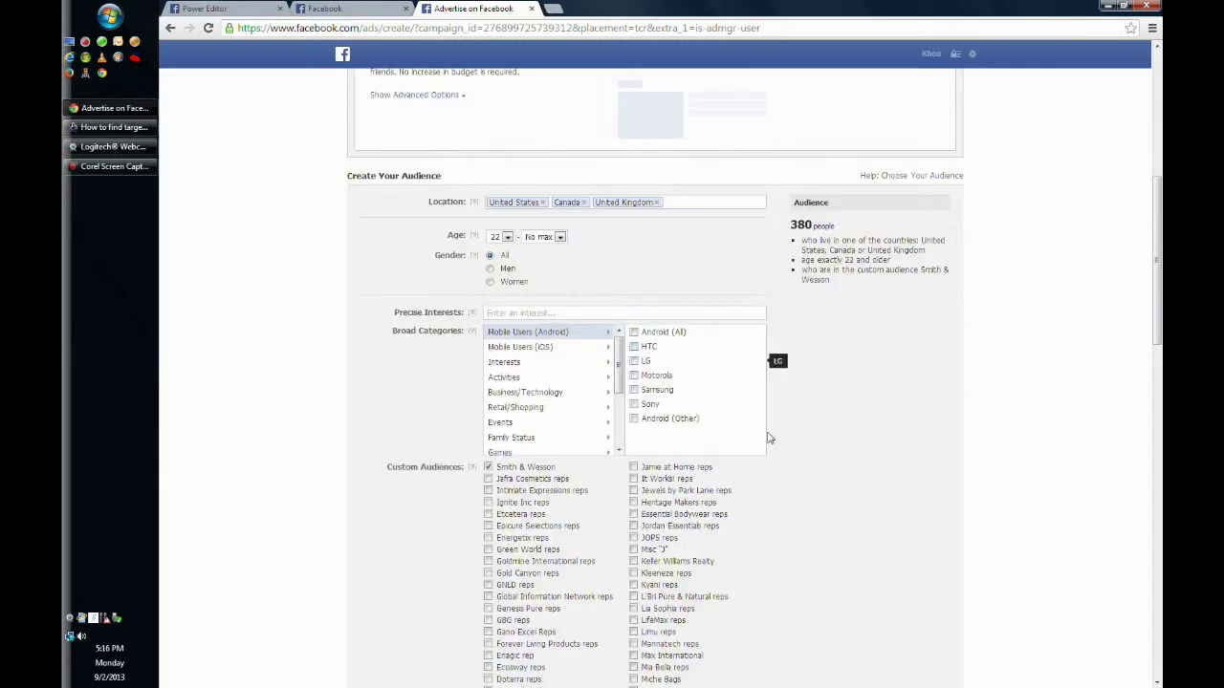
pyautogui.scroll(-6, 793, 445)
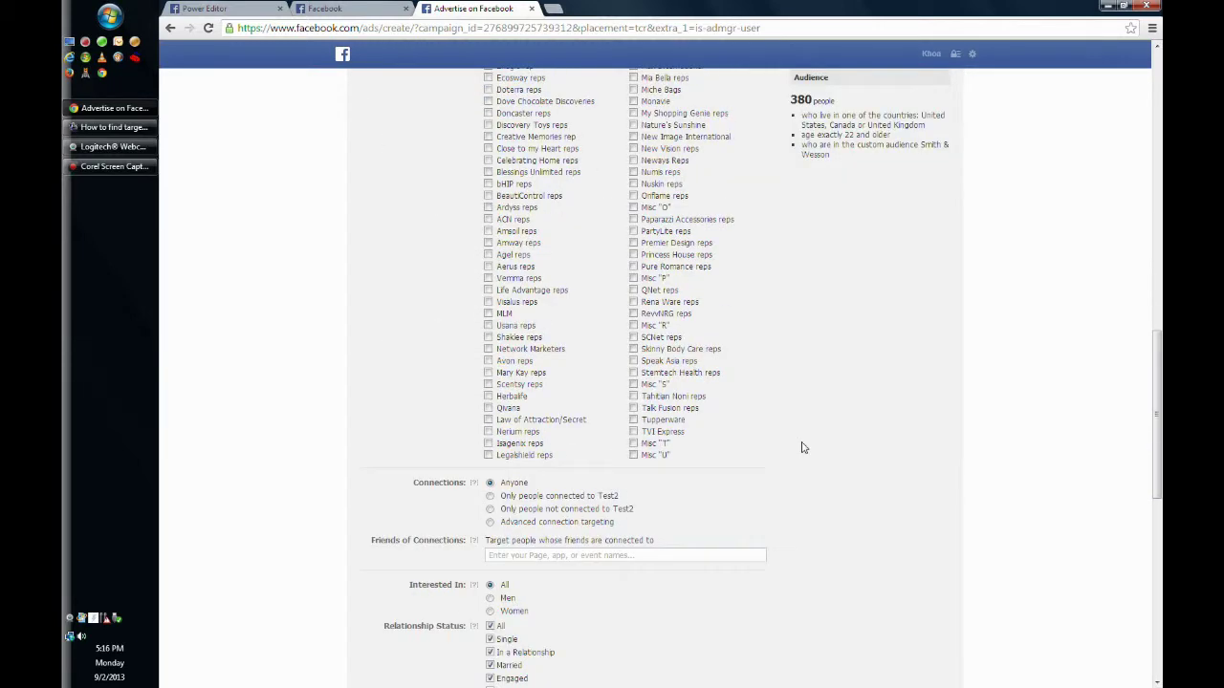
pyautogui.scroll(-3, 793, 444)
pyautogui.scroll(-2, 770, 431)
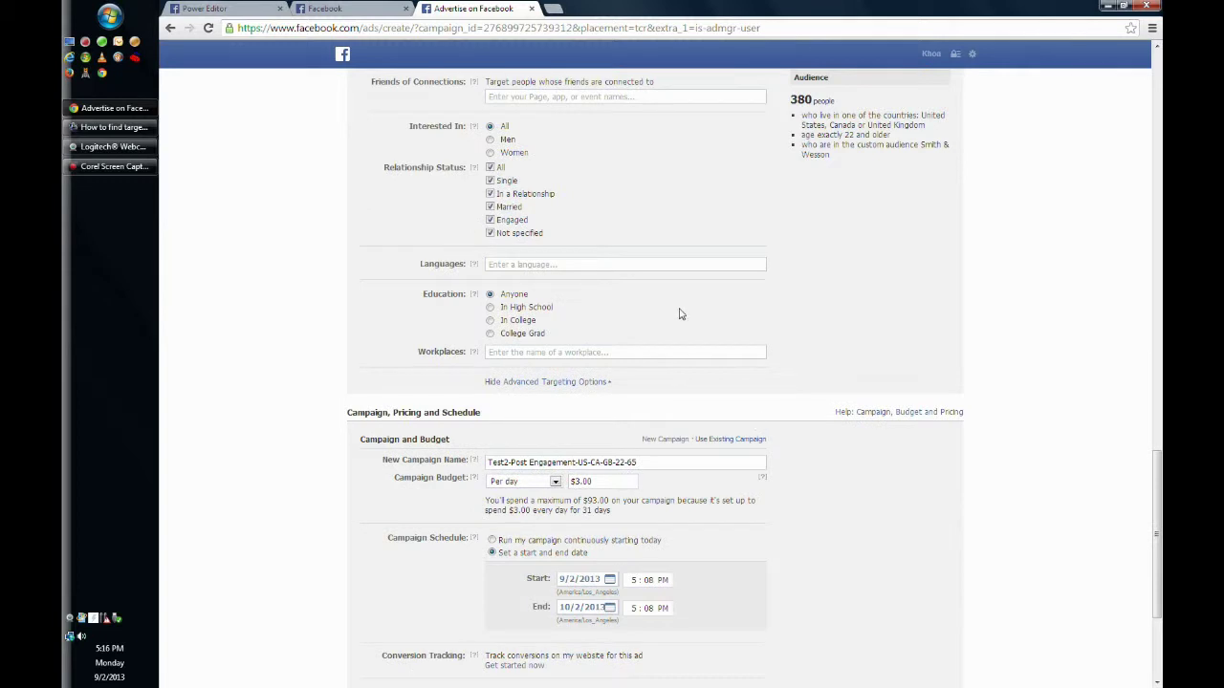
pyautogui.scroll(-1, 679, 313)
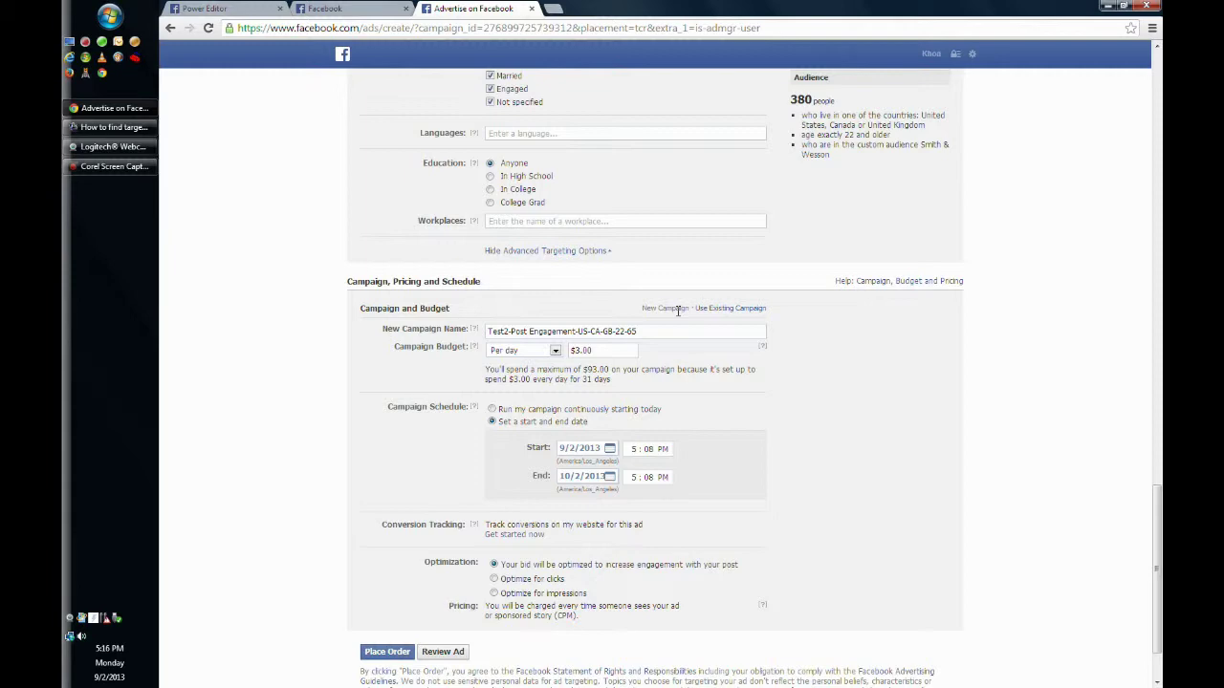
pyautogui.scroll(-1, 882, 465)
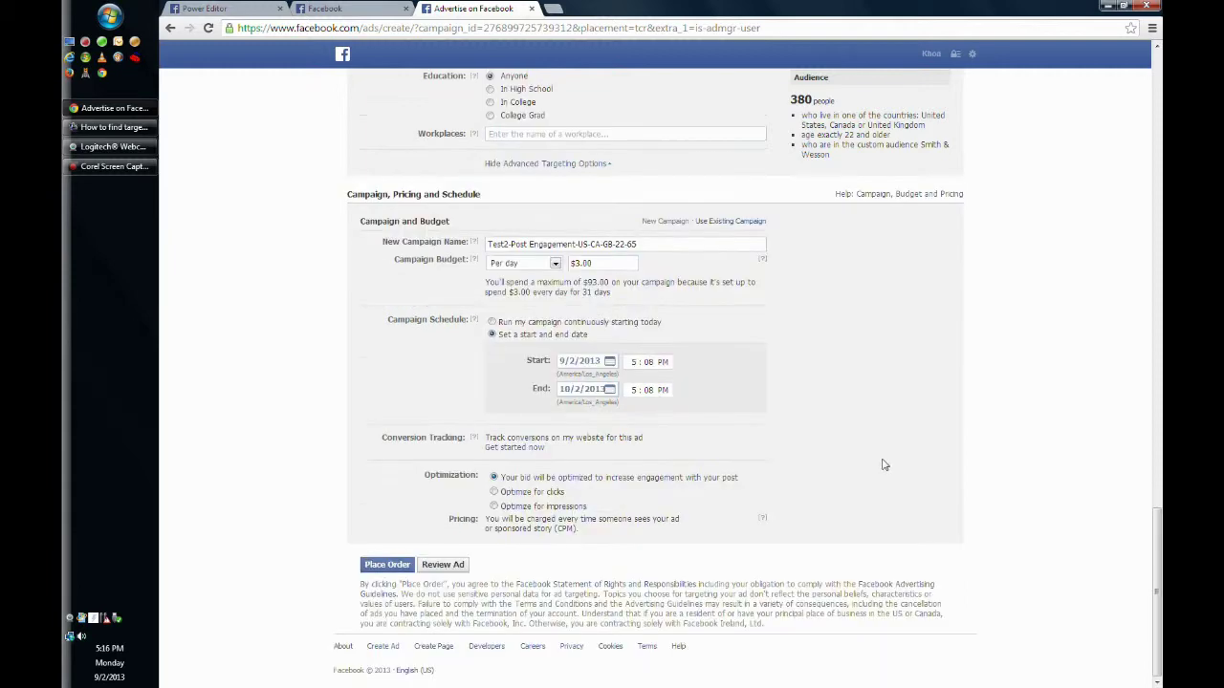
pyautogui.scroll(2, 885, 464)
pyautogui.scroll(10, 885, 465)
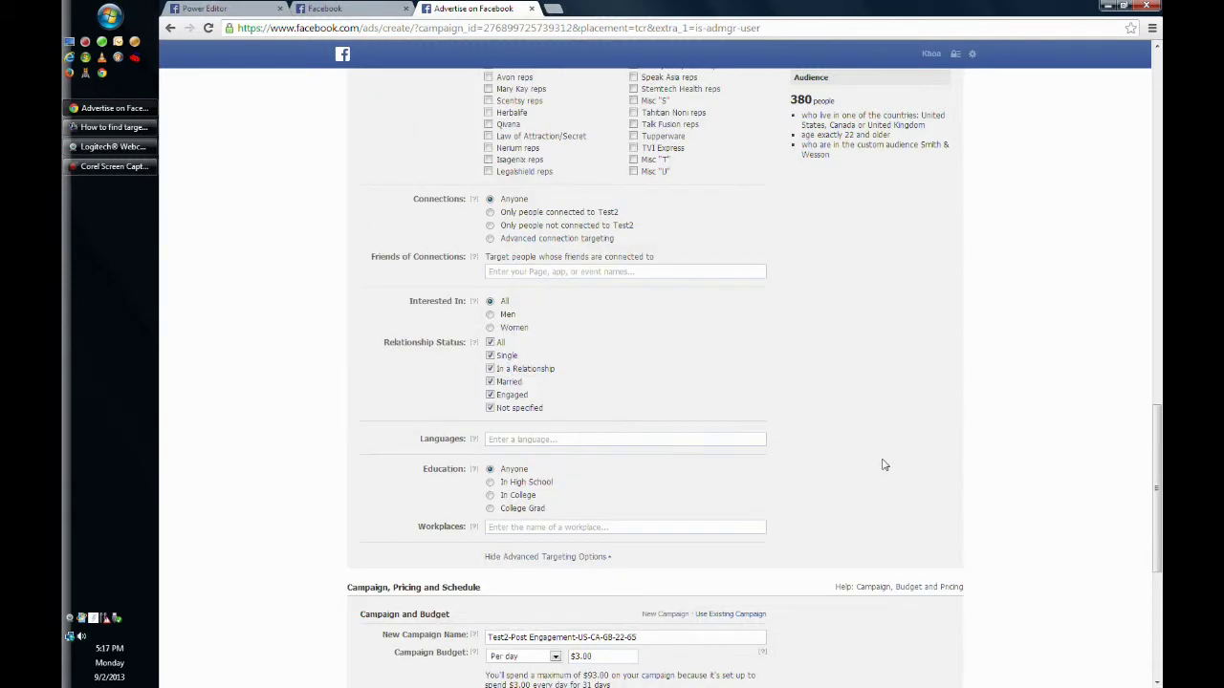
pyautogui.scroll(6, 883, 465)
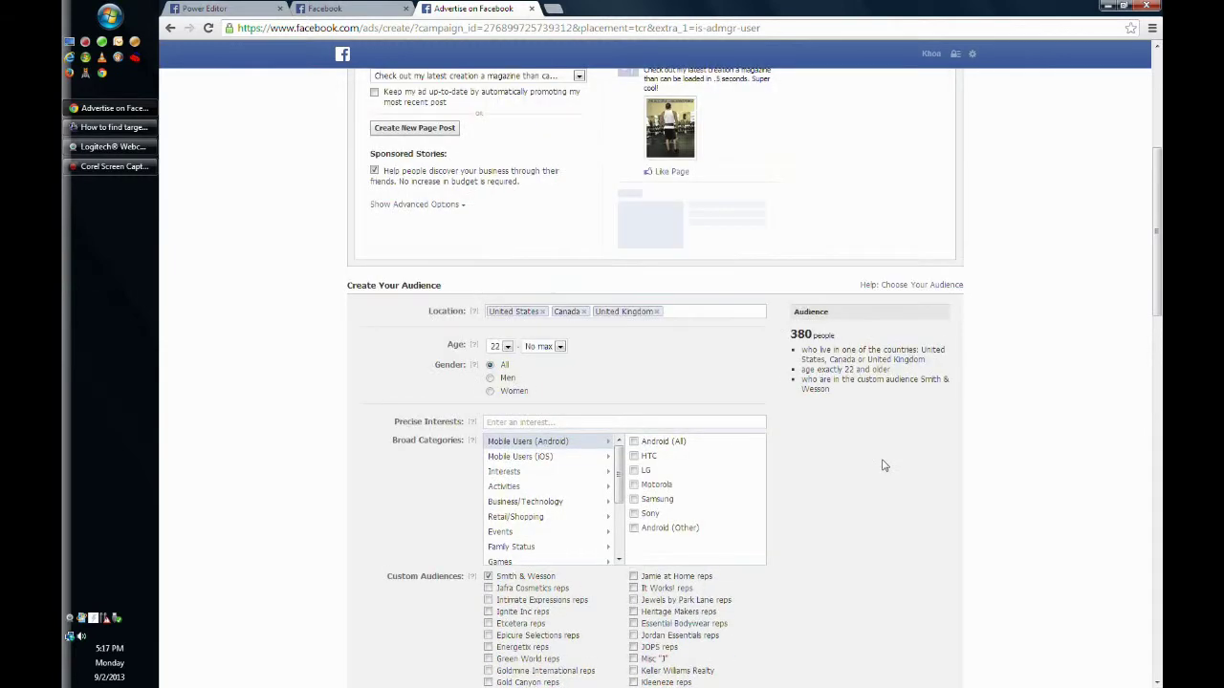
pyautogui.scroll(1, 884, 466)
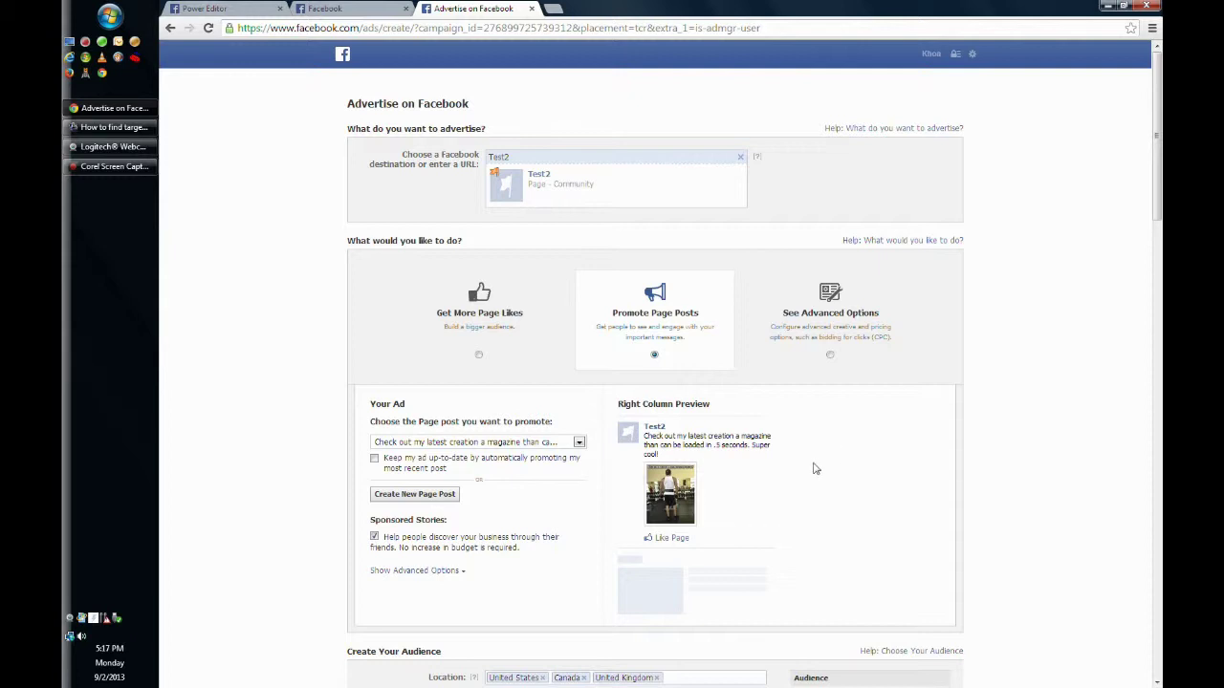
pyautogui.scroll(-2, 805, 469)
pyautogui.scroll(2, 804, 469)
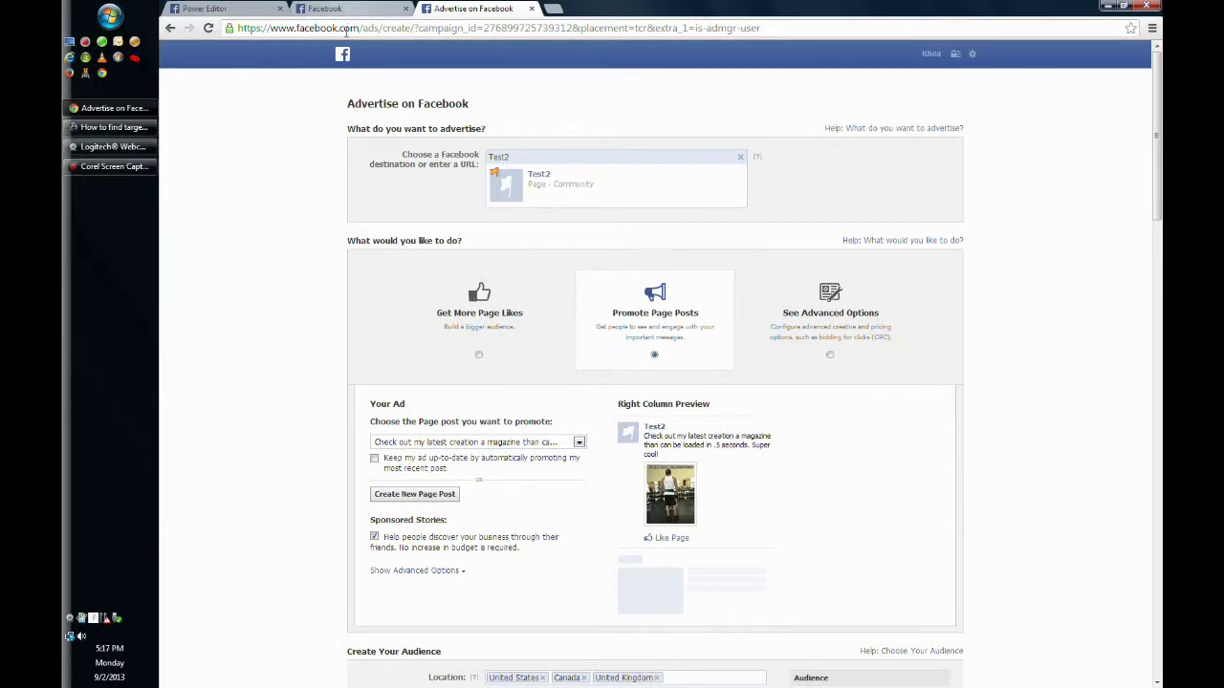
# Step: Leave the ad creation form for the Test2 page and open the NAG-Struggling campaign in Ads Manager
pyautogui.click(171, 29)
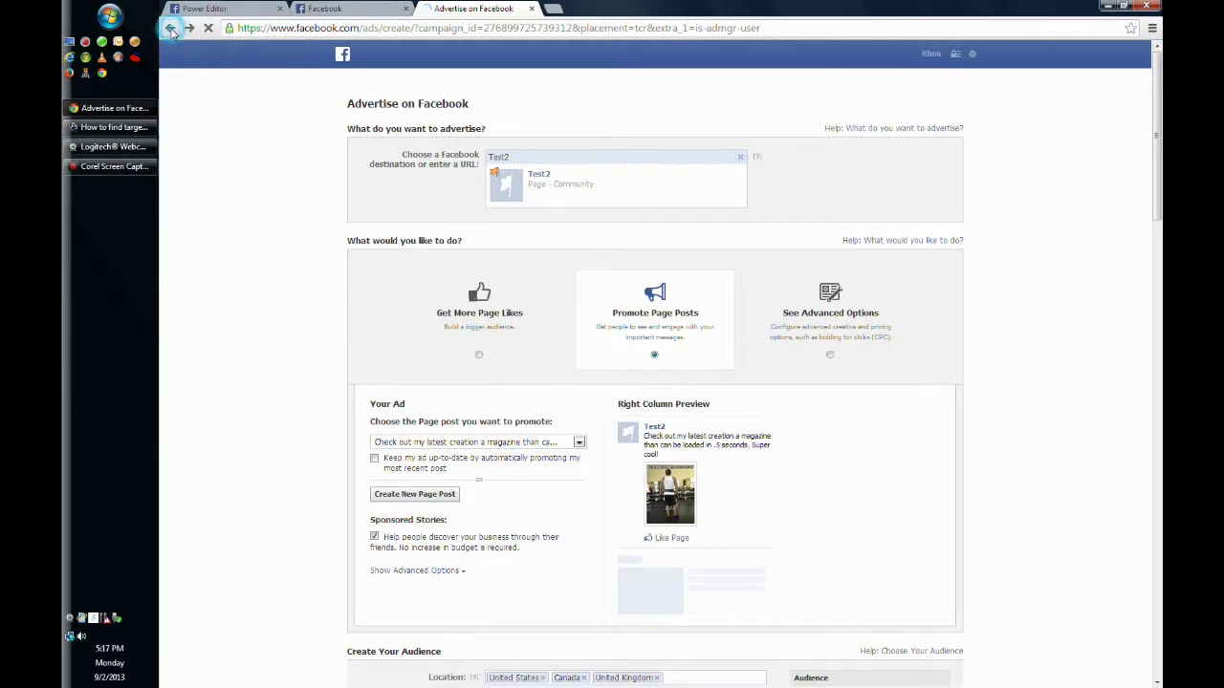
pyautogui.click(606, 130)
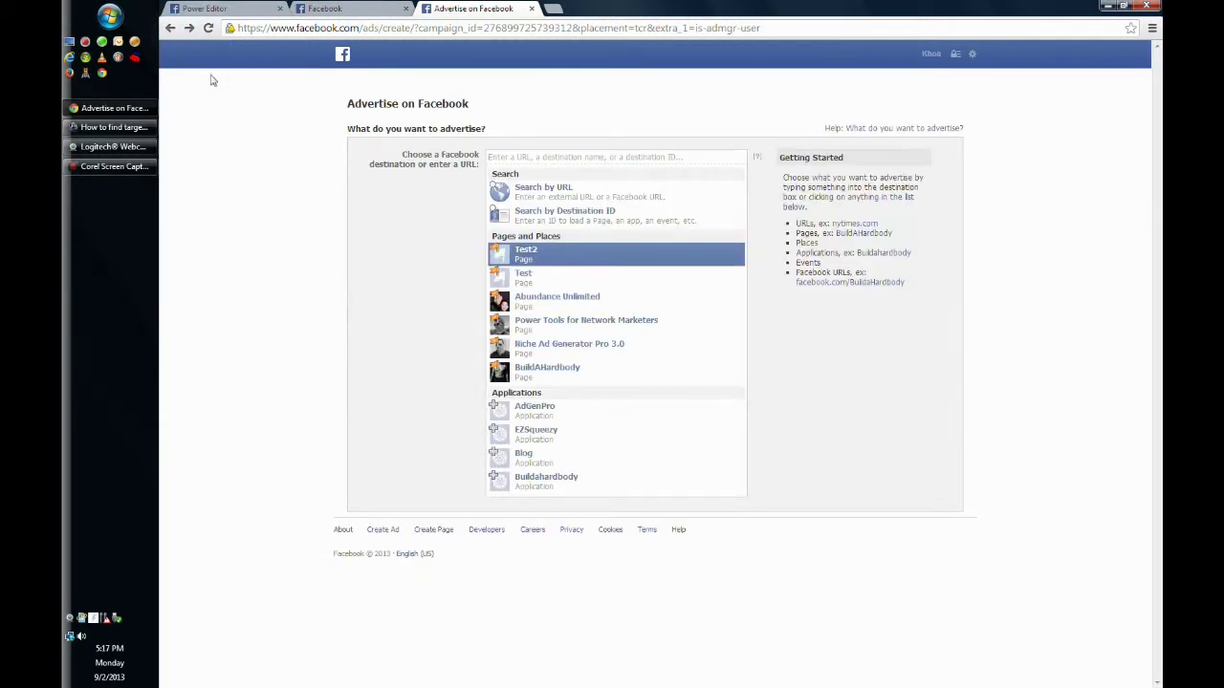
pyautogui.click(172, 28)
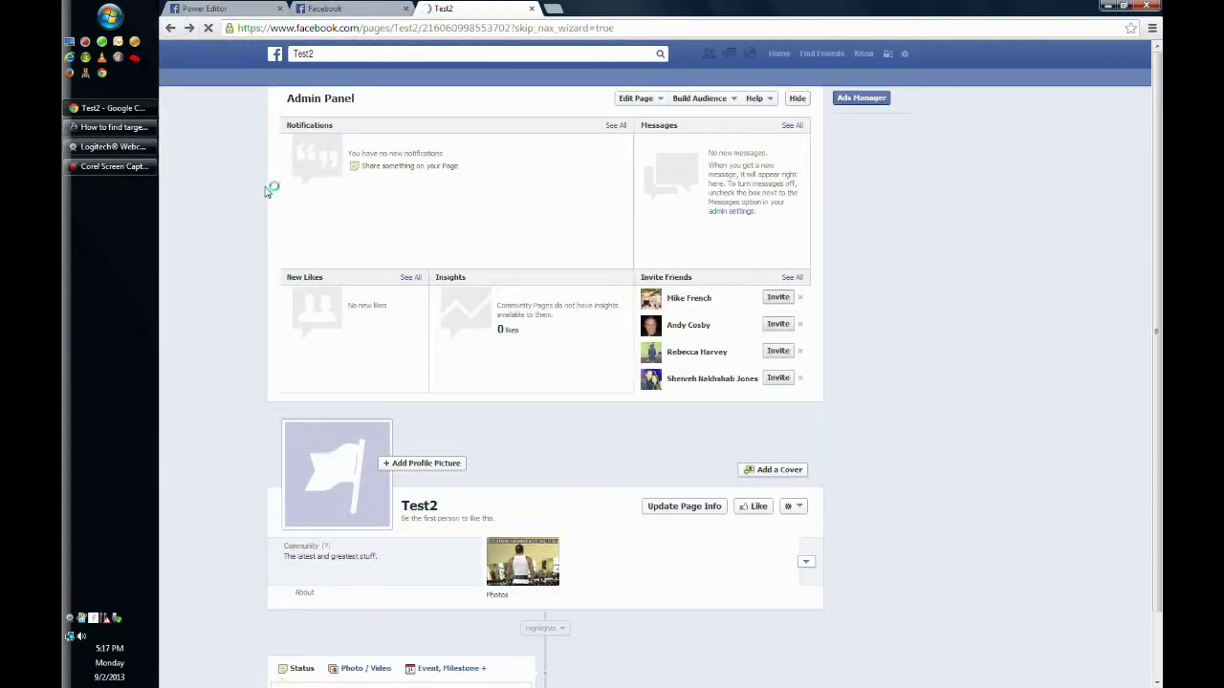
pyautogui.click(878, 102)
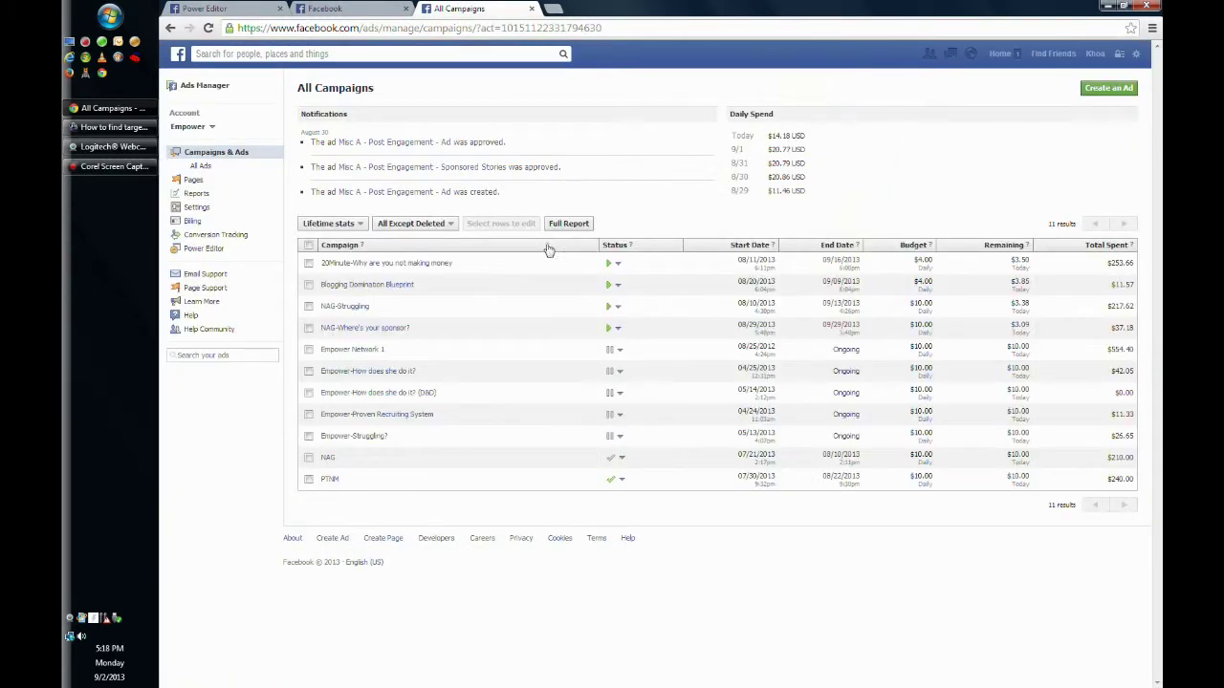
pyautogui.click(353, 310)
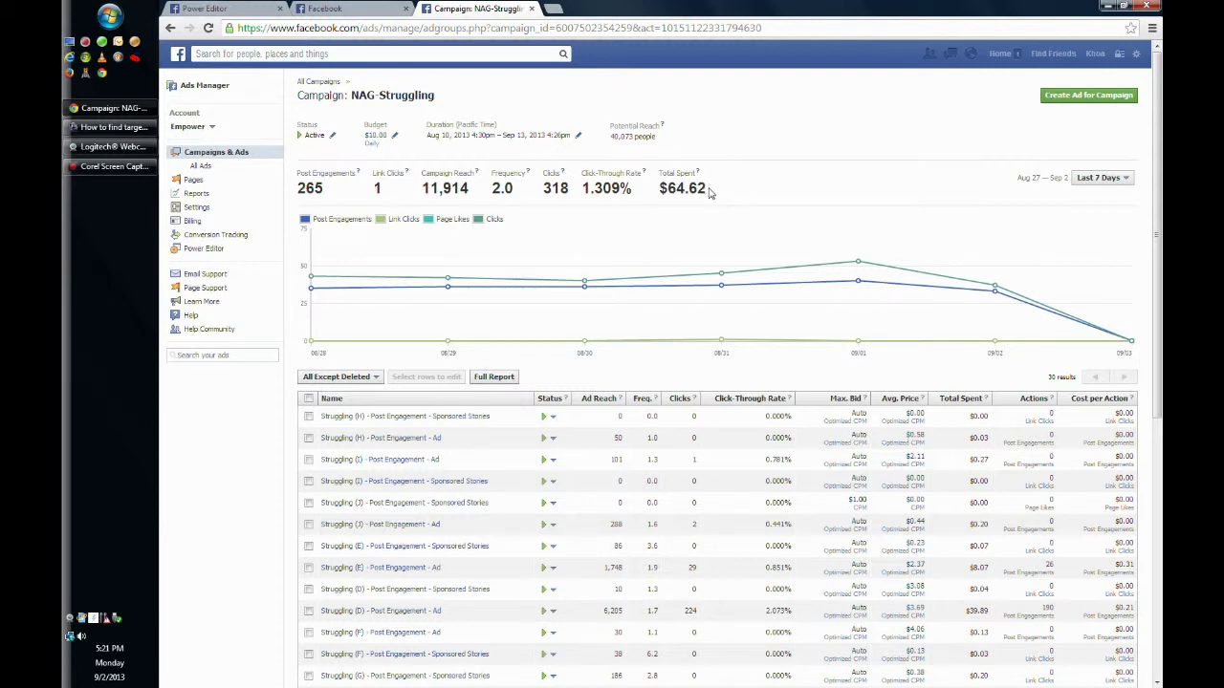
# Step: Look at the Facebook home feed, return to the campaign report and bring up the Logitech Webcam Software window
pyautogui.click(330, 9)
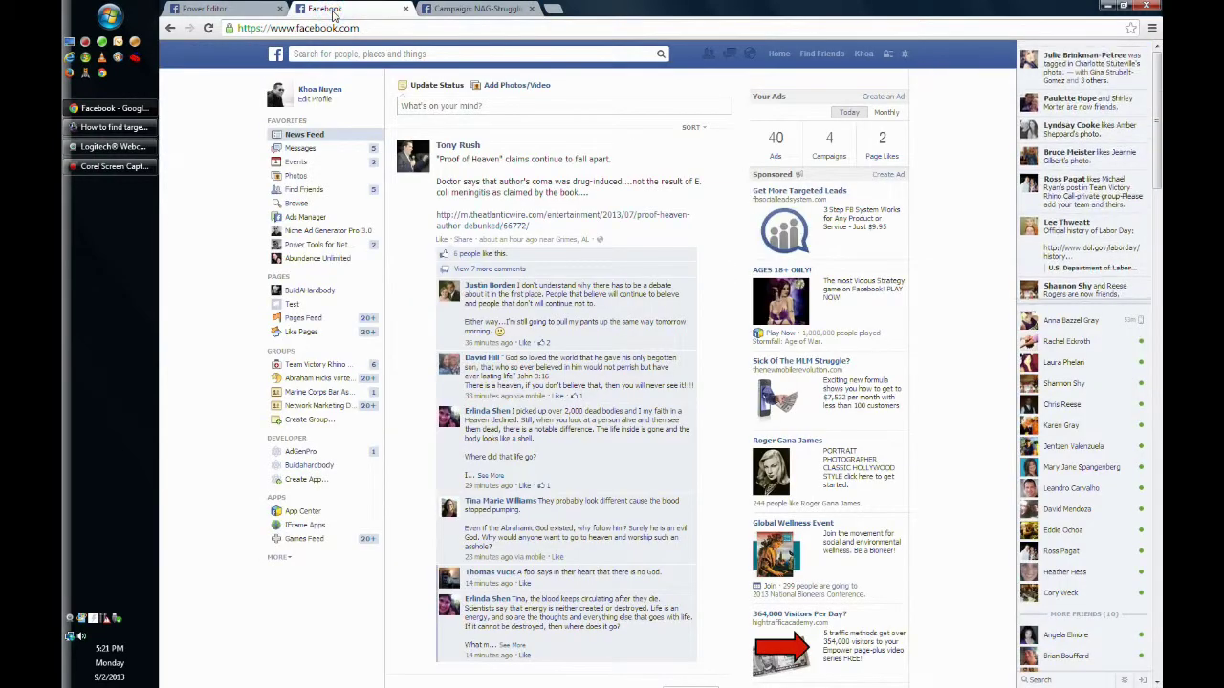
pyautogui.click(451, 9)
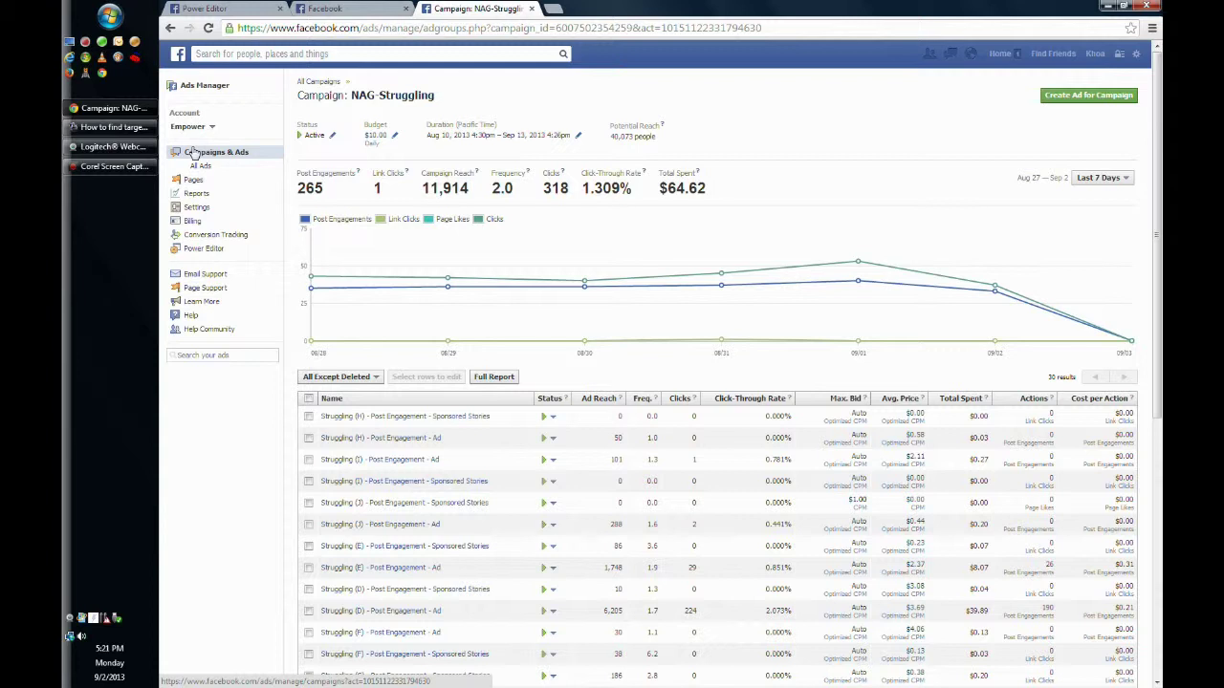
pyautogui.click(119, 149)
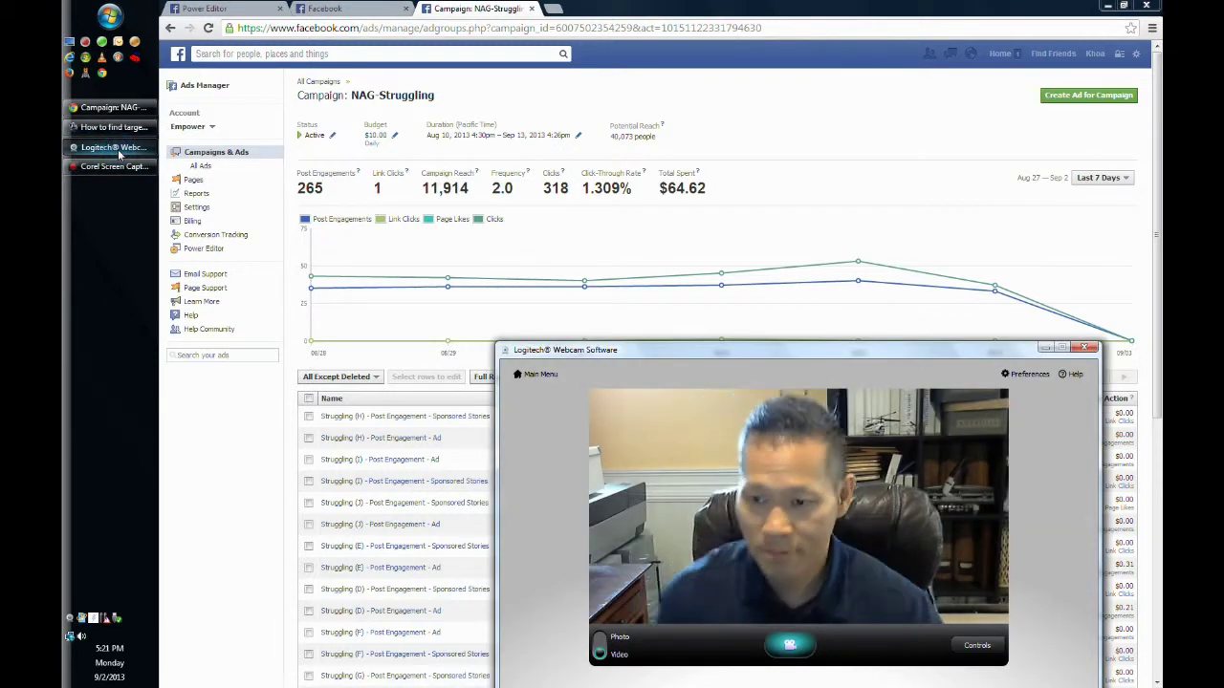